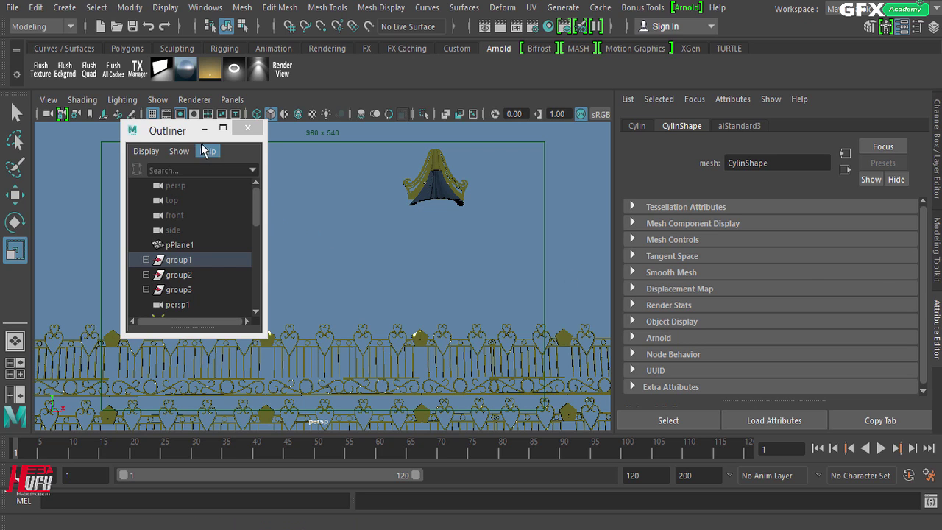
Create an Arnold photometric light and raise it to roughly the height of the two lamp shades.
{"action": "left_click_drag", "start_coordinate": [199, 131], "coordinate": [683, 154]}
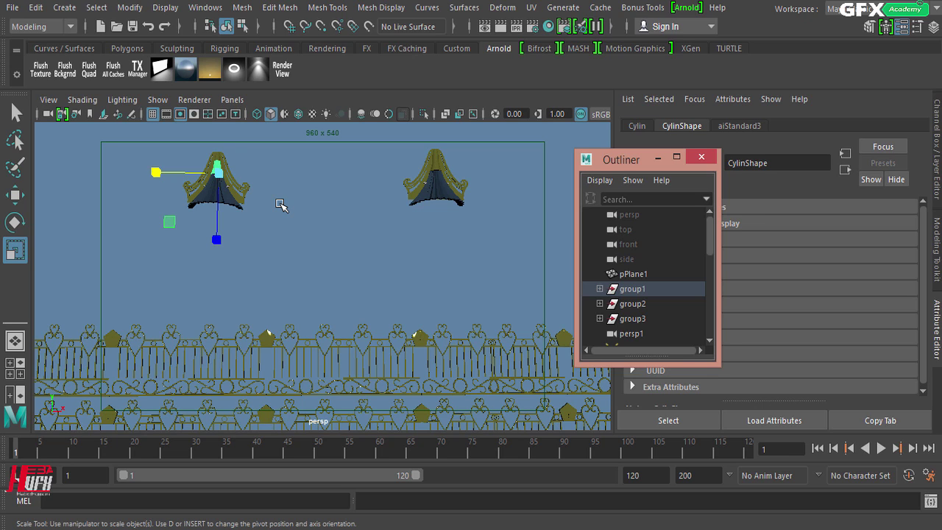
{"action": "left_click", "coordinate": [685, 7]}
{"action": "mouse_move", "coordinate": [731, 66]}
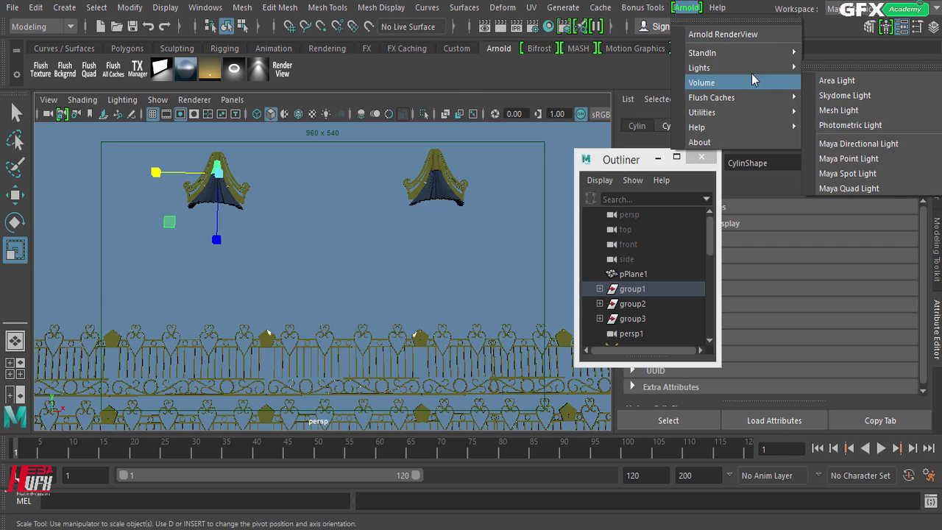
{"action": "left_click", "coordinate": [455, 61]}
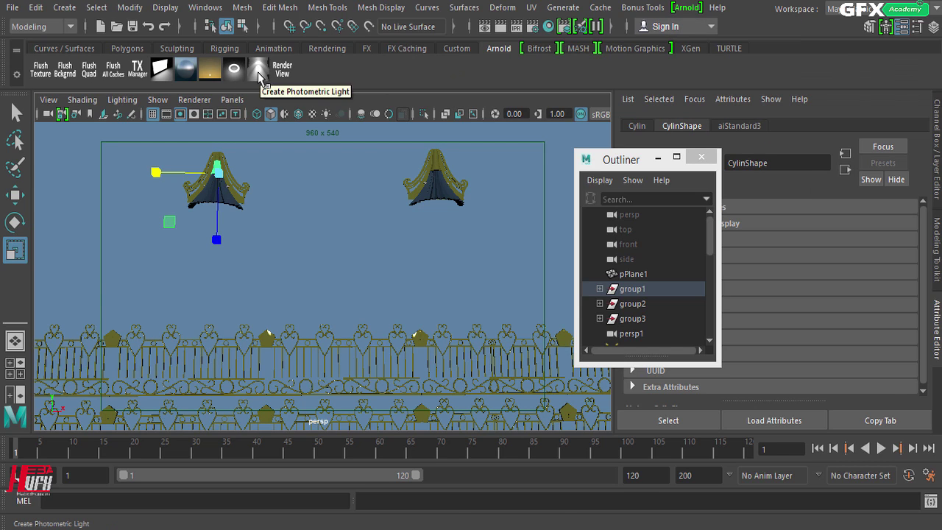
{"action": "left_click", "coordinate": [259, 74]}
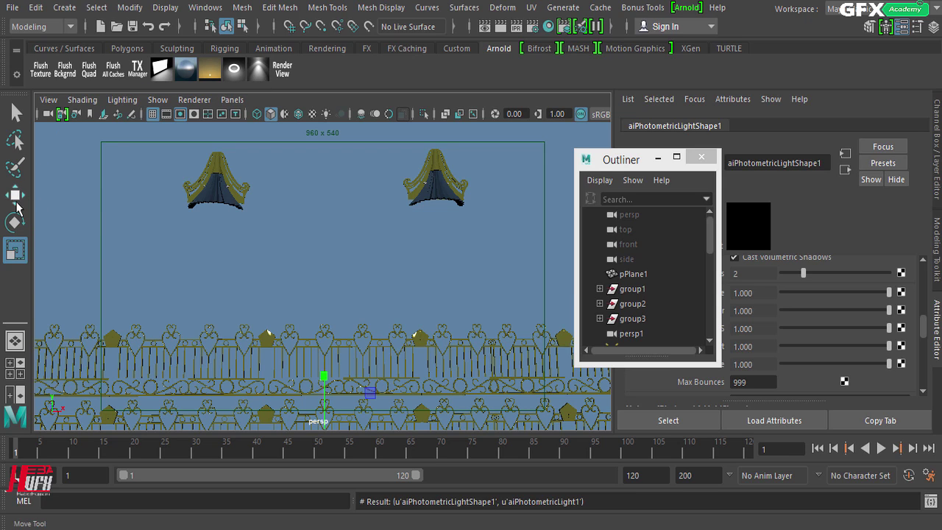
{"action": "left_click", "coordinate": [15, 195]}
{"action": "left_click_drag", "start_coordinate": [324, 315], "coordinate": [325, 177]}
Switch the view to the persp1 camera and rotate the photometric light about -3 degrees around X.
{"action": "left_click", "coordinate": [232, 99]}
{"action": "mouse_move", "coordinate": [309, 115]}
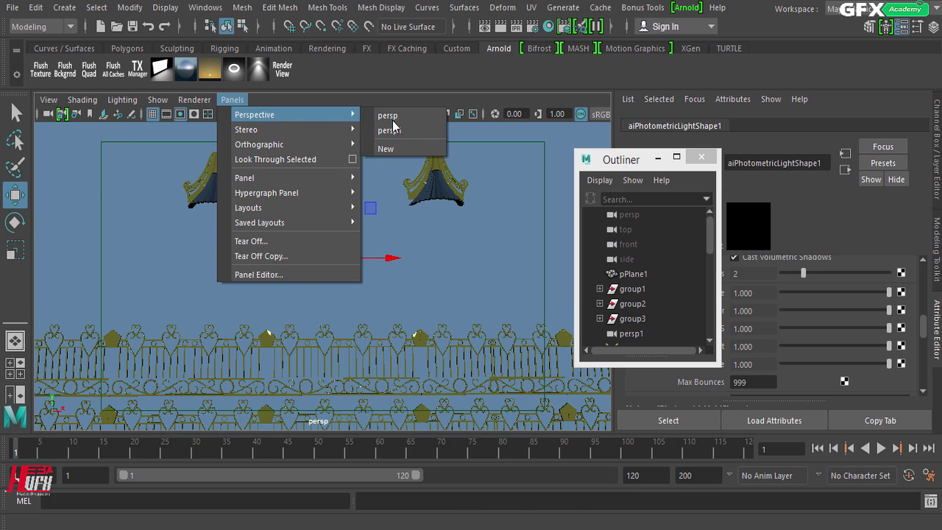
{"action": "left_click", "coordinate": [433, 131]}
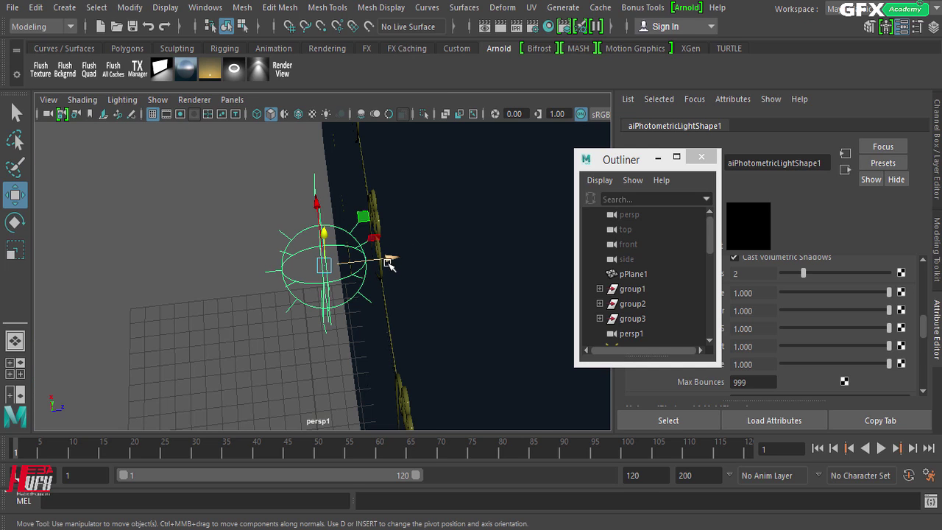
{"action": "left_click_drag", "start_coordinate": [392, 260], "coordinate": [315, 204], "text": "alt"}
{"action": "mouse_move", "coordinate": [268, 301]}
{"action": "left_mouse_down", "text": "alt"}
{"action": "mouse_move", "coordinate": [213, 301]}
{"action": "mouse_move", "coordinate": [280, 304]}
{"action": "left_mouse_up", "text": "alt"}
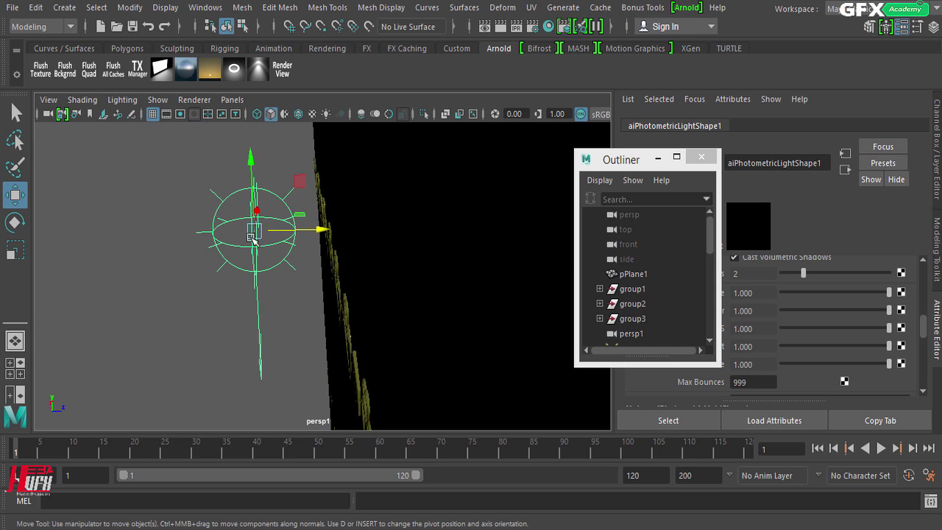
{"action": "left_click_drag", "start_coordinate": [213, 275], "coordinate": [180, 282], "text": "alt"}
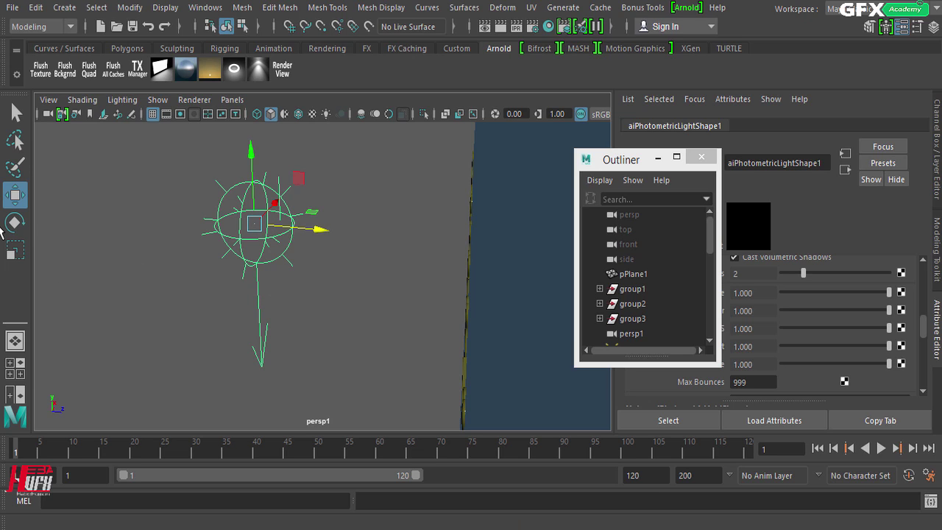
{"action": "left_click", "coordinate": [16, 228]}
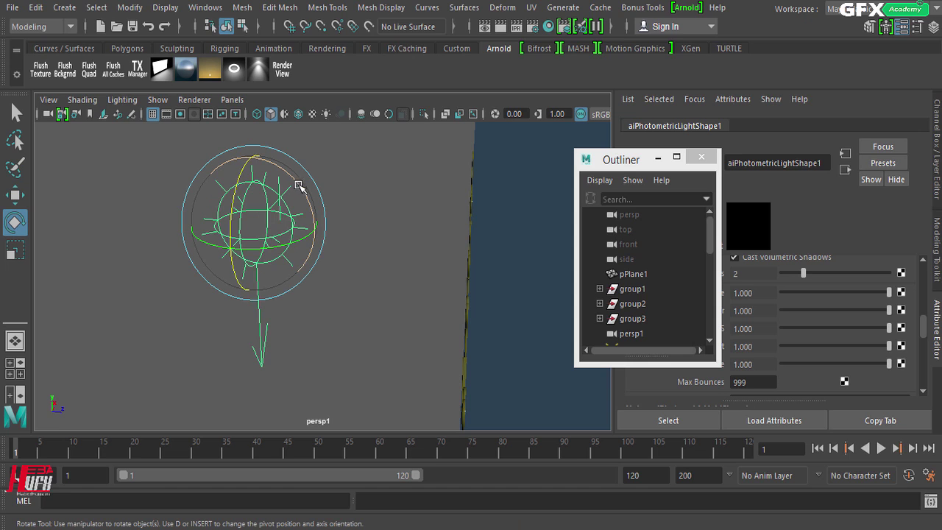
{"action": "mouse_move", "coordinate": [301, 187]}
{"action": "left_mouse_down"}
{"action": "mouse_move", "coordinate": [326, 252]}
{"action": "mouse_move", "coordinate": [309, 210]}
{"action": "mouse_move", "coordinate": [239, 136]}
{"action": "mouse_move", "coordinate": [295, 184]}
{"action": "mouse_move", "coordinate": [287, 192]}
{"action": "left_mouse_up"}
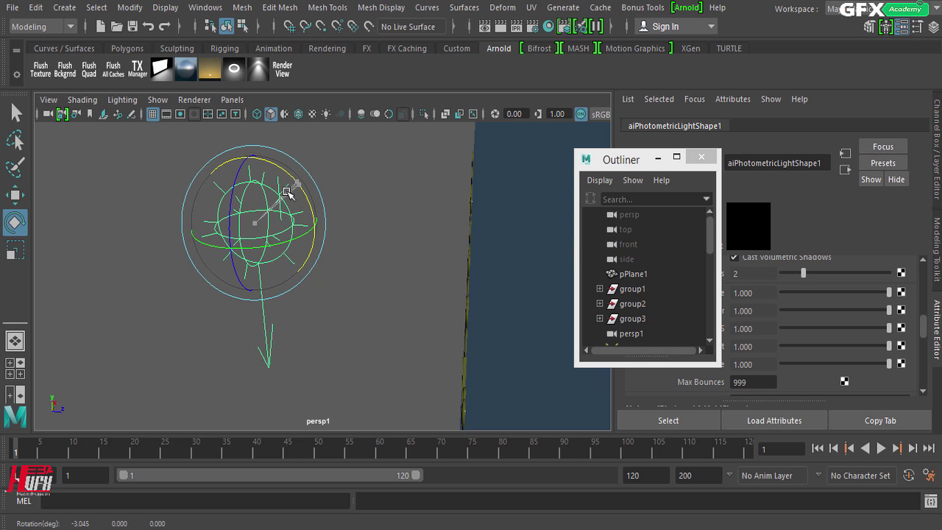
Move the photometric light along its Z axis toward the wall plane and frame it from the front.
{"action": "left_click", "coordinate": [15, 194]}
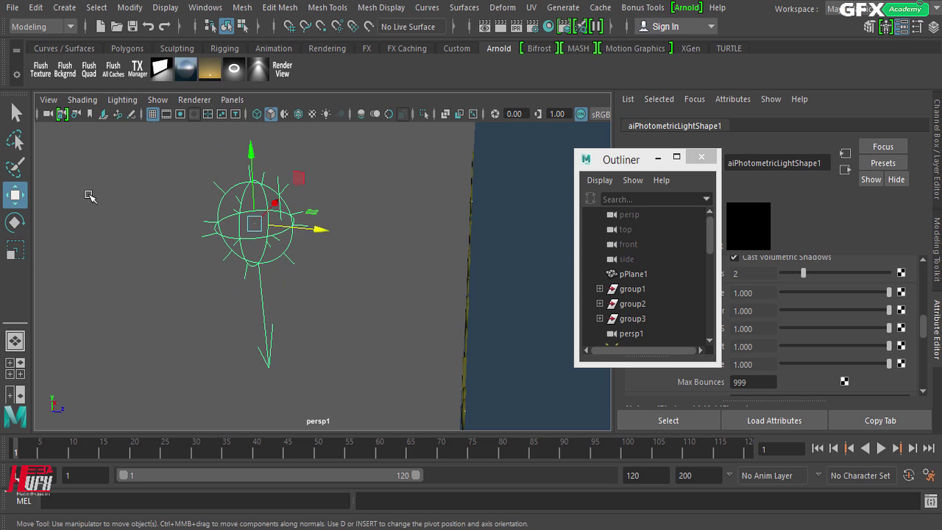
{"action": "left_click_drag", "start_coordinate": [319, 231], "coordinate": [488, 258]}
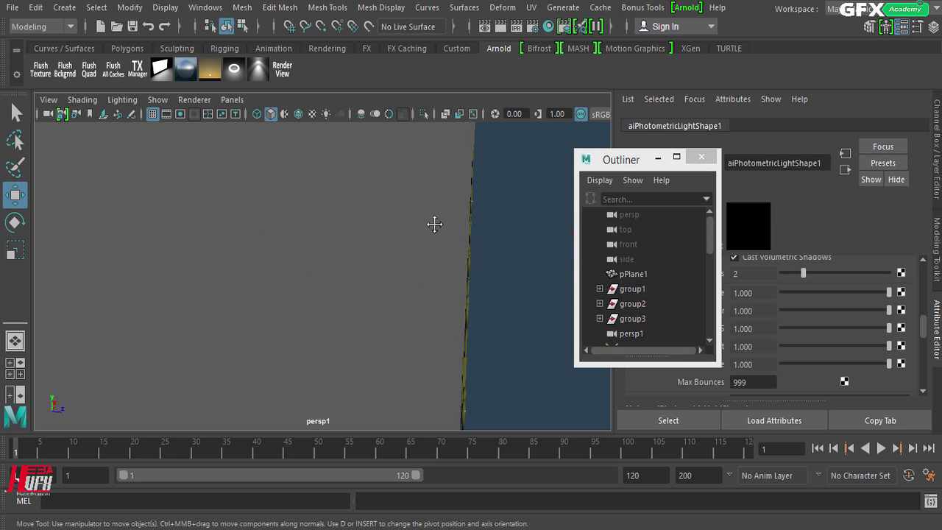
{"action": "key", "text": "f"}
{"action": "left_click_drag", "start_coordinate": [296, 255], "coordinate": [158, 246], "text": "alt"}
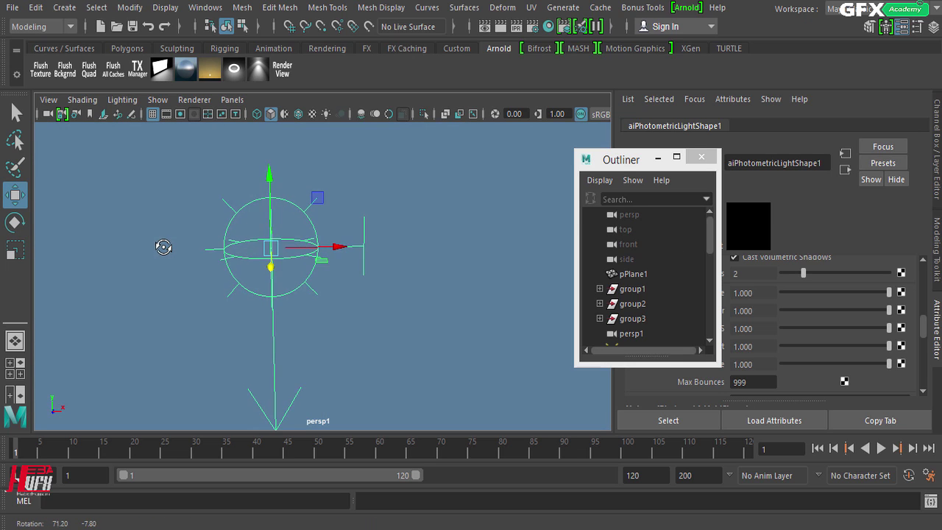
In the front view, move the photometric light onto the left lamp shade, to about X -19.1 and Y 44.
{"action": "key", "text": "space"}
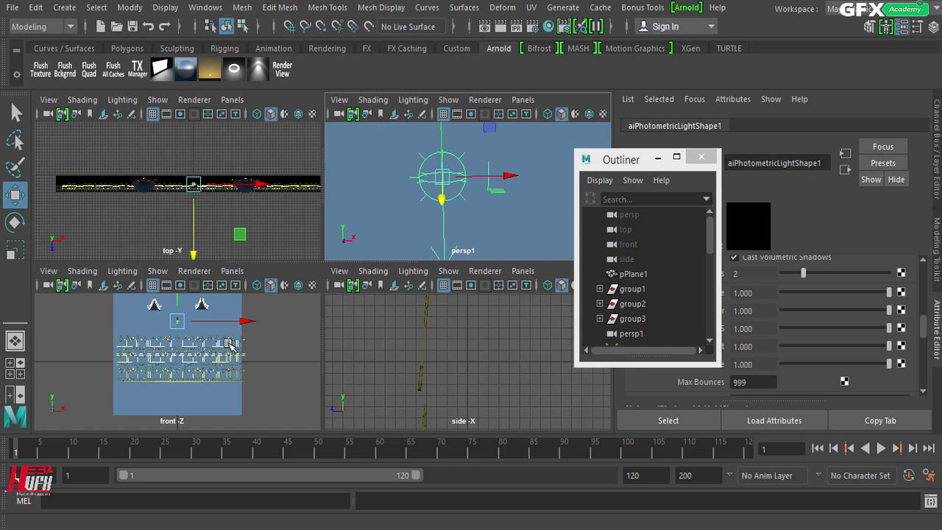
{"action": "key", "text": "space"}
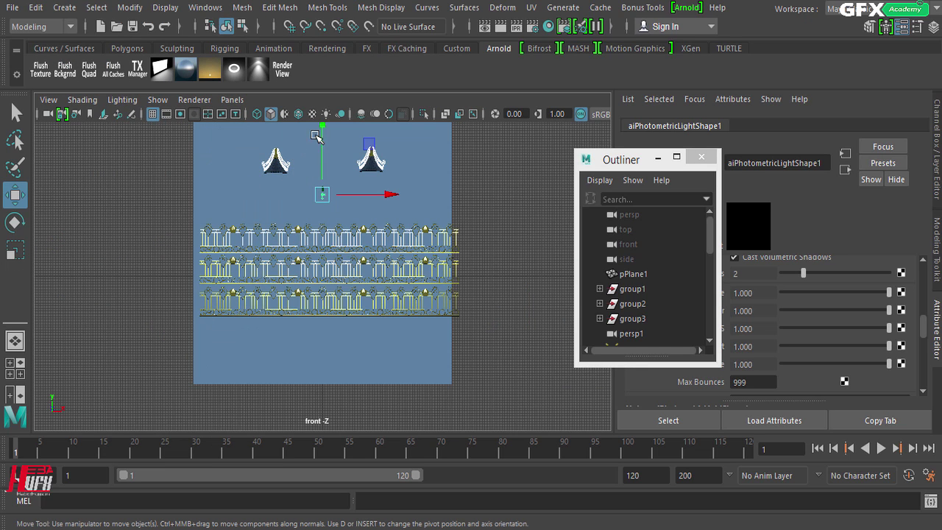
{"action": "left_click_drag", "start_coordinate": [327, 108], "coordinate": [329, 92]}
{"action": "left_click_drag", "start_coordinate": [388, 159], "coordinate": [340, 164]}
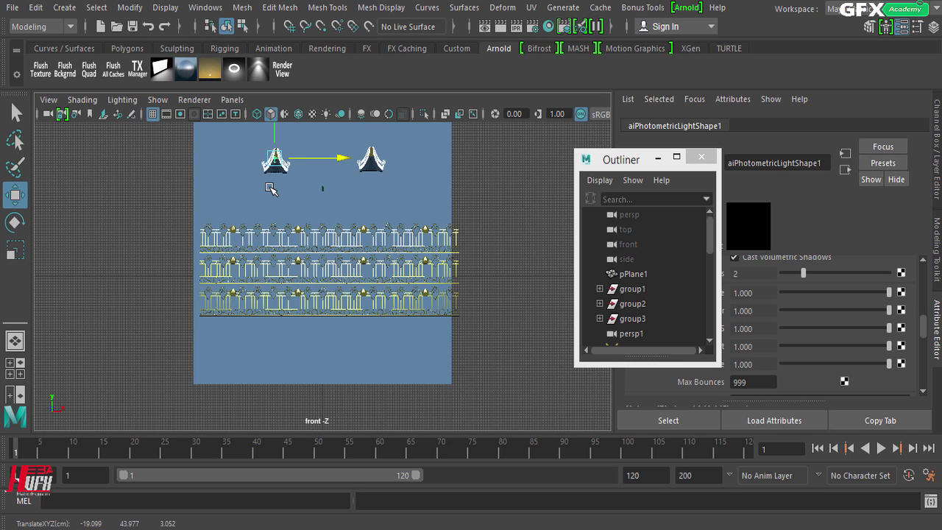
Lower the photometric light to the lower middle of the left lamp shade in the front view.
{"action": "key", "text": "f"}
{"action": "left_click_drag", "start_coordinate": [303, 140], "coordinate": [302, 309]}
{"action": "scroll", "coordinate": [317, 295], "scroll_direction": "down", "scroll_amount": 3}
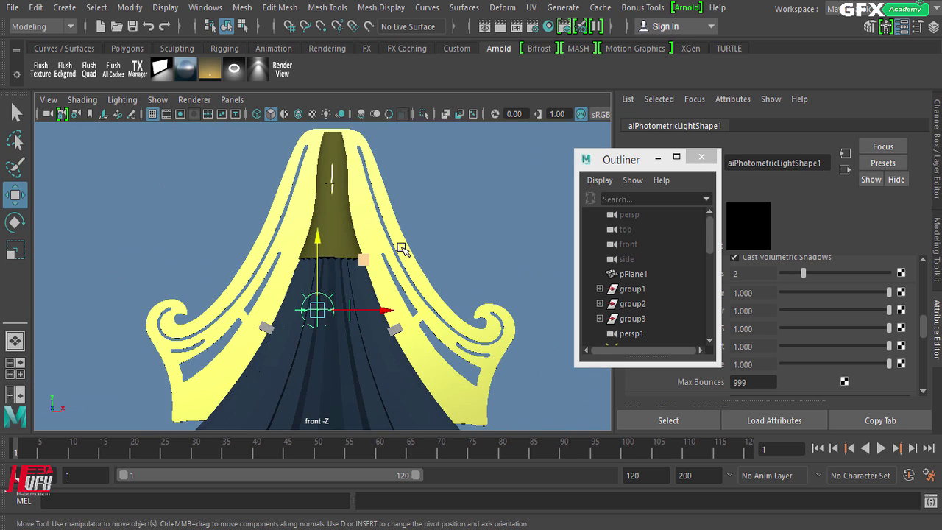
{"action": "scroll", "coordinate": [329, 228], "scroll_direction": "down", "scroll_amount": 2}
{"action": "left_click_drag", "start_coordinate": [324, 166], "coordinate": [410, 310]}
In the persp1 view, move the photometric light along Z to the shade's bulb and lower it beneath, to about Y 39.1 and Z 2.1.
{"action": "key", "text": "space"}
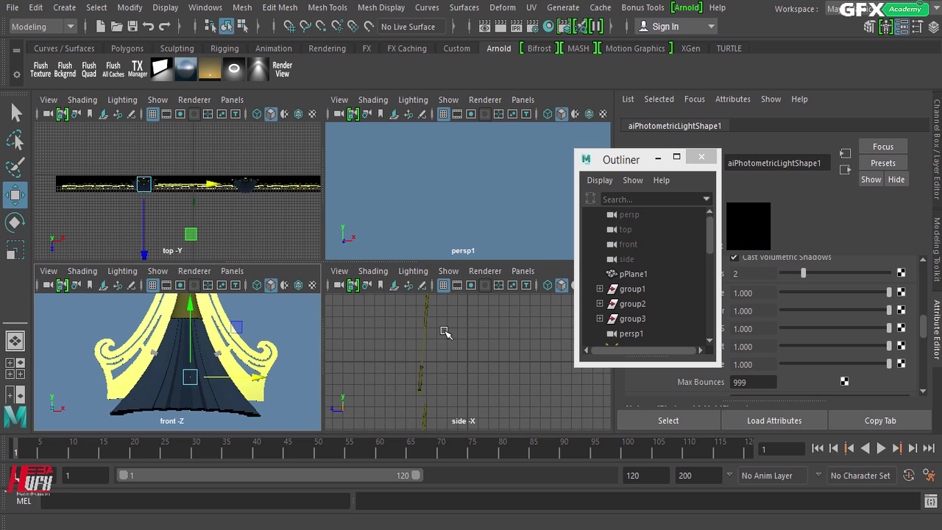
{"action": "scroll", "coordinate": [446, 332], "scroll_direction": "down", "scroll_amount": 5}
{"action": "scroll", "coordinate": [445, 332], "scroll_direction": "up", "scroll_amount": 5}
{"action": "scroll", "coordinate": [445, 333], "scroll_direction": "down", "scroll_amount": 8}
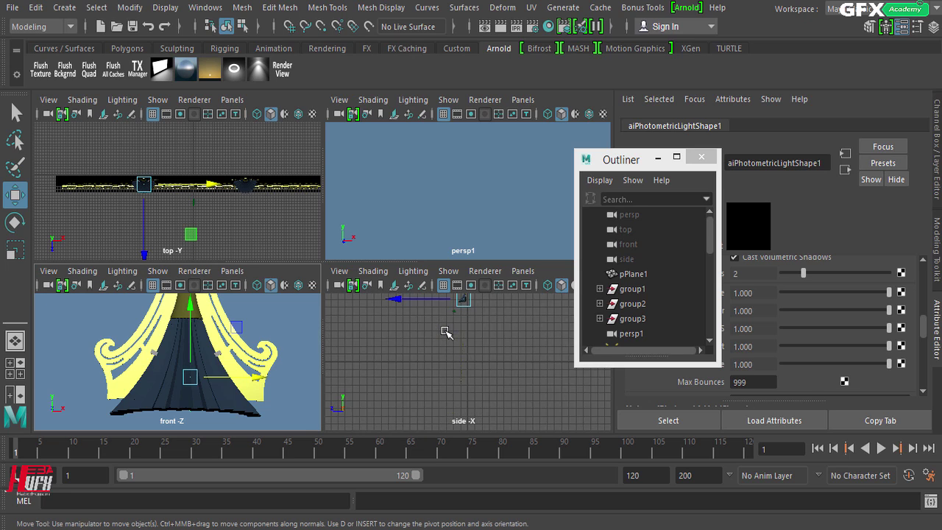
{"action": "scroll", "coordinate": [445, 332], "scroll_direction": "up", "scroll_amount": 3}
{"action": "scroll", "coordinate": [445, 332], "scroll_direction": "up", "scroll_amount": 5}
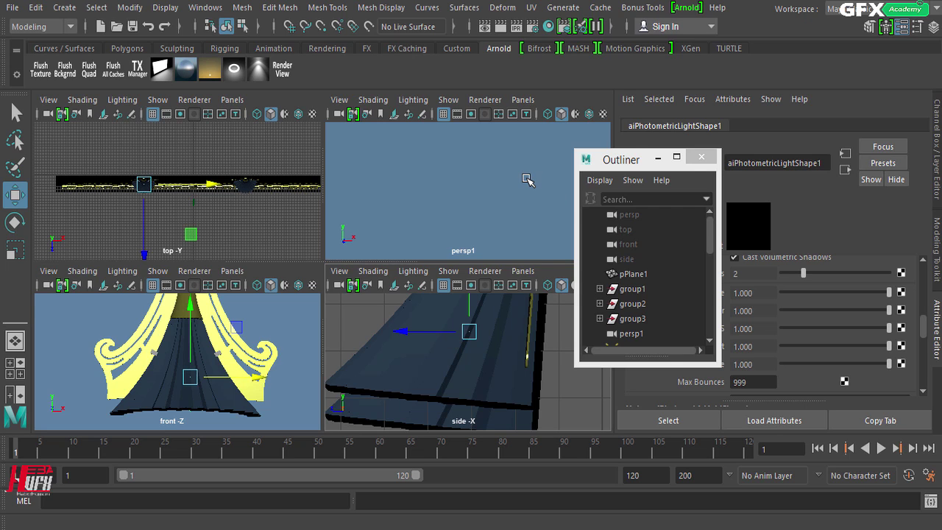
{"action": "key", "text": "space"}
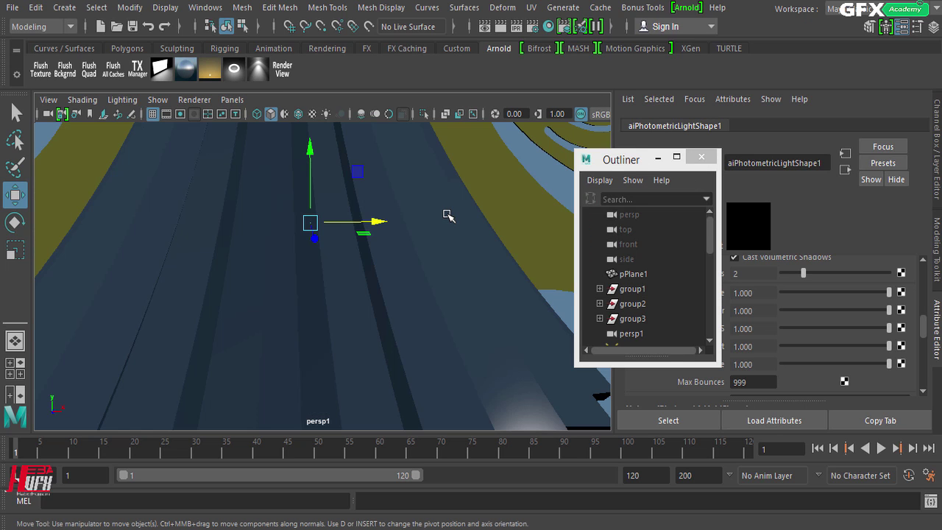
{"action": "scroll", "coordinate": [432, 256], "scroll_direction": "down", "scroll_amount": 4}
{"action": "left_click_drag", "start_coordinate": [411, 282], "coordinate": [476, 200], "text": "alt"}
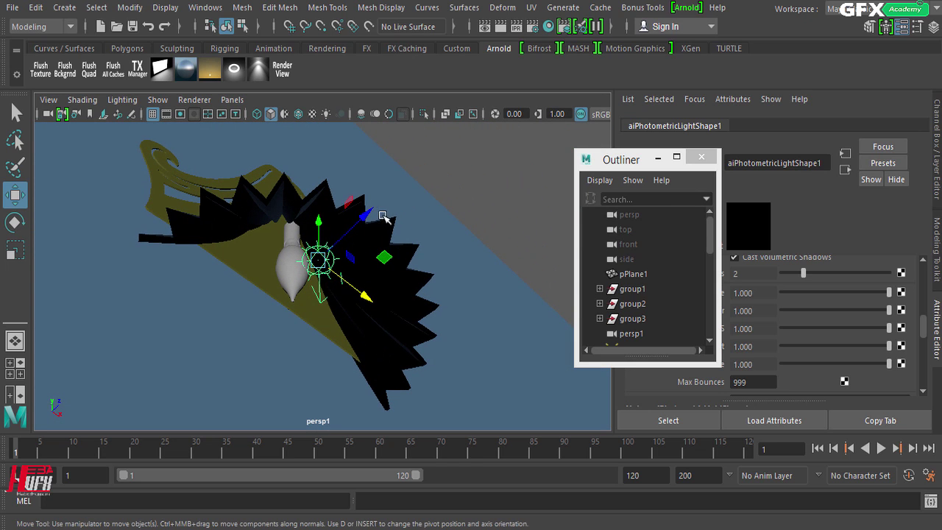
{"action": "left_click", "coordinate": [352, 220]}
{"action": "left_click_drag", "start_coordinate": [352, 220], "coordinate": [347, 315]}
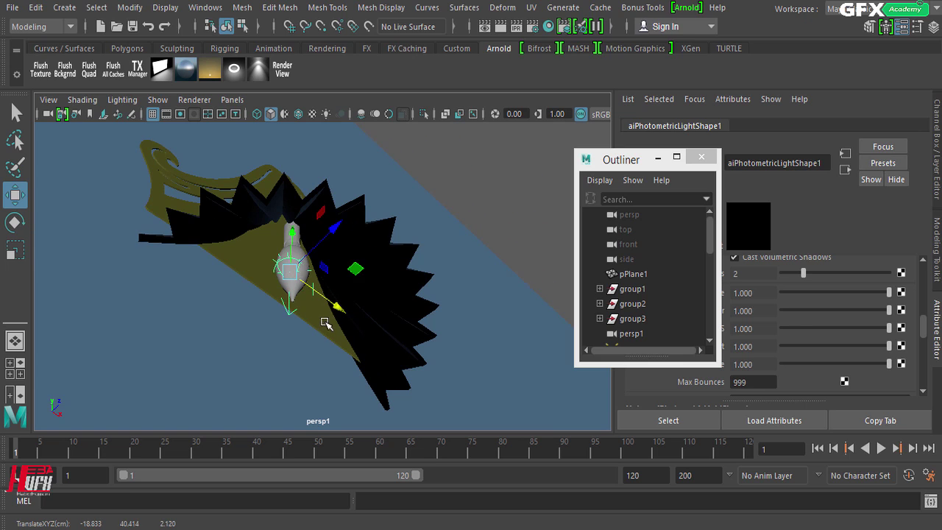
{"action": "key", "text": "["}
{"action": "left_click_drag", "start_coordinate": [292, 215], "coordinate": [303, 254]}
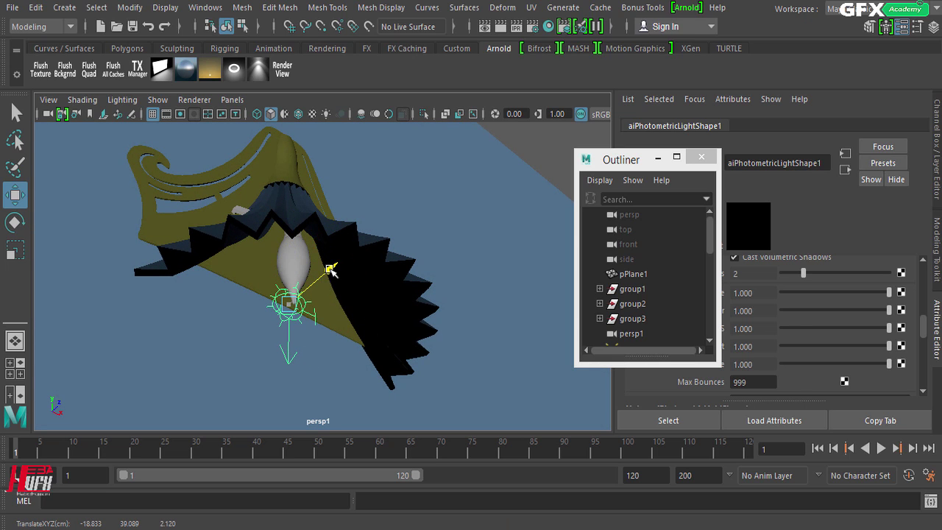
Scale the photometric light up uniformly beneath the left lamp shade.
{"action": "left_click_drag", "start_coordinate": [339, 257], "coordinate": [269, 326], "text": "alt"}
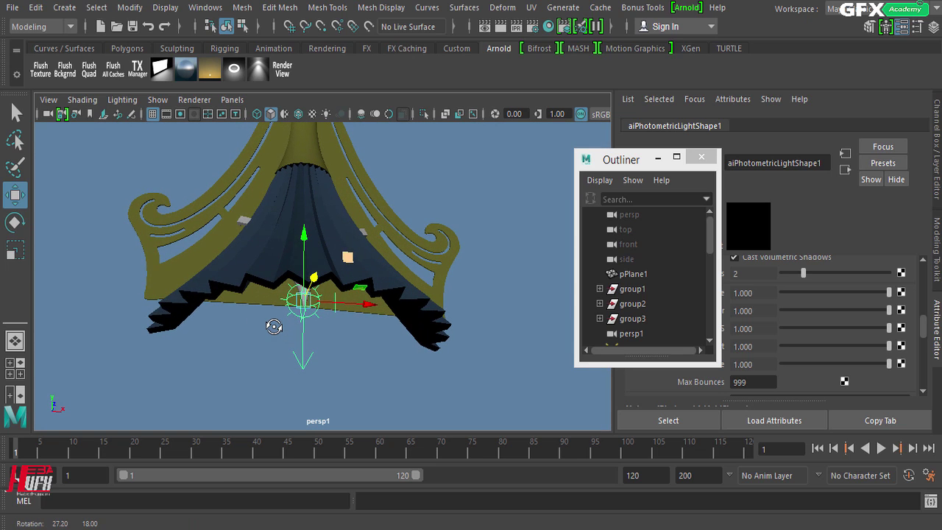
{"action": "key", "text": "r"}
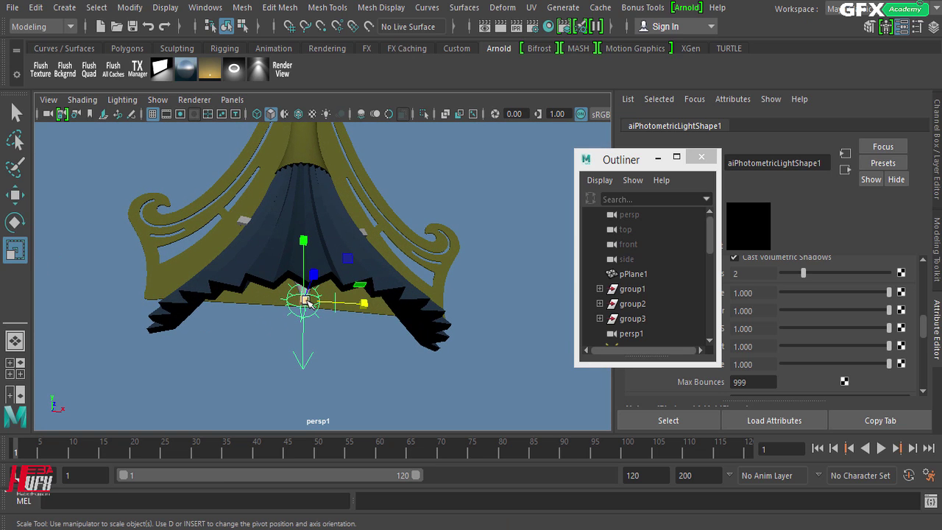
{"action": "left_click_drag", "start_coordinate": [308, 302], "coordinate": [500, 309]}
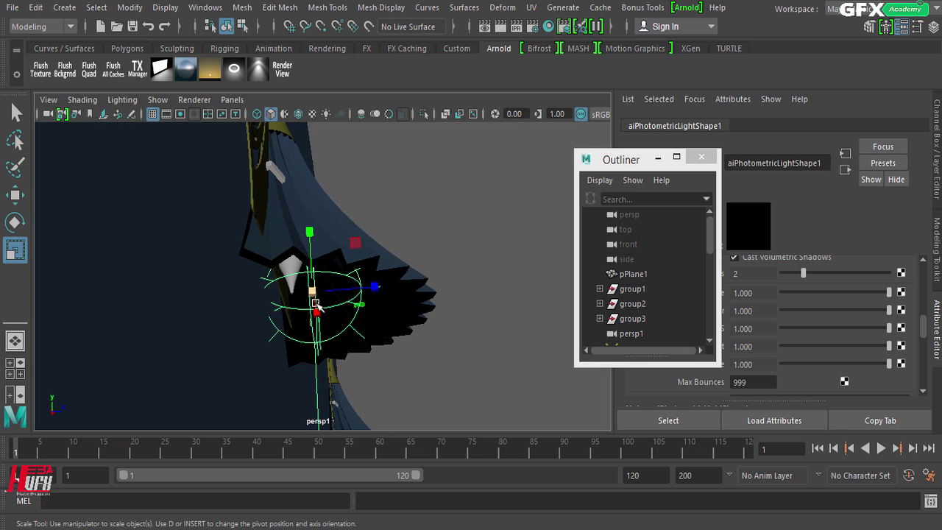
{"action": "left_click_drag", "start_coordinate": [316, 303], "coordinate": [116, 343]}
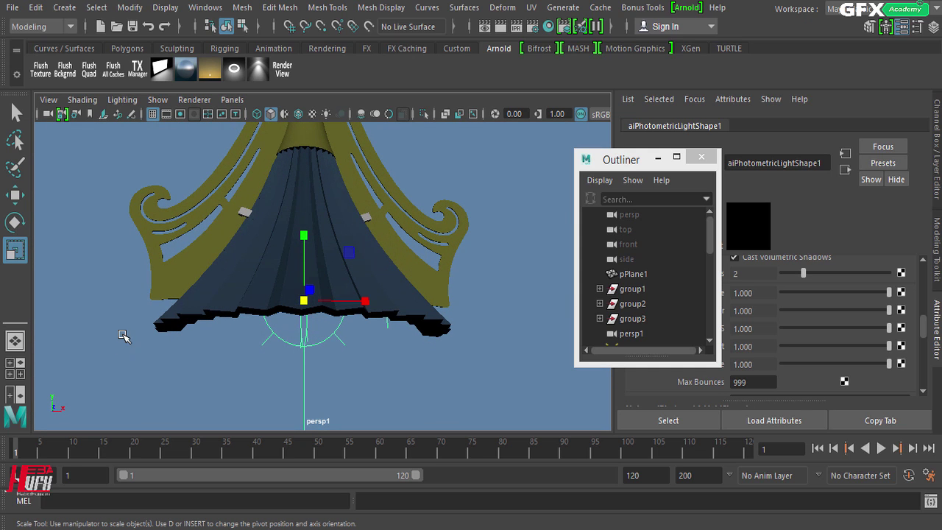
Nudge the photometric light up and sideways inside the shade, to about X -18.6 and Y 39.5.
{"action": "left_click", "coordinate": [14, 195]}
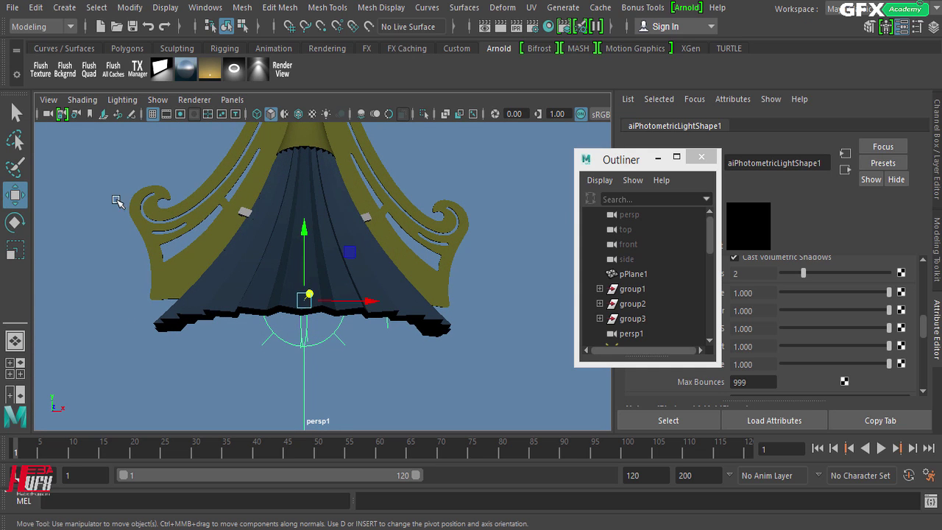
{"action": "mouse_move", "coordinate": [307, 229]}
{"action": "left_mouse_down"}
{"action": "mouse_move", "coordinate": [309, 209]}
{"action": "mouse_move", "coordinate": [309, 217]}
{"action": "left_mouse_up"}
{"action": "left_click_drag", "start_coordinate": [357, 284], "coordinate": [363, 284]}
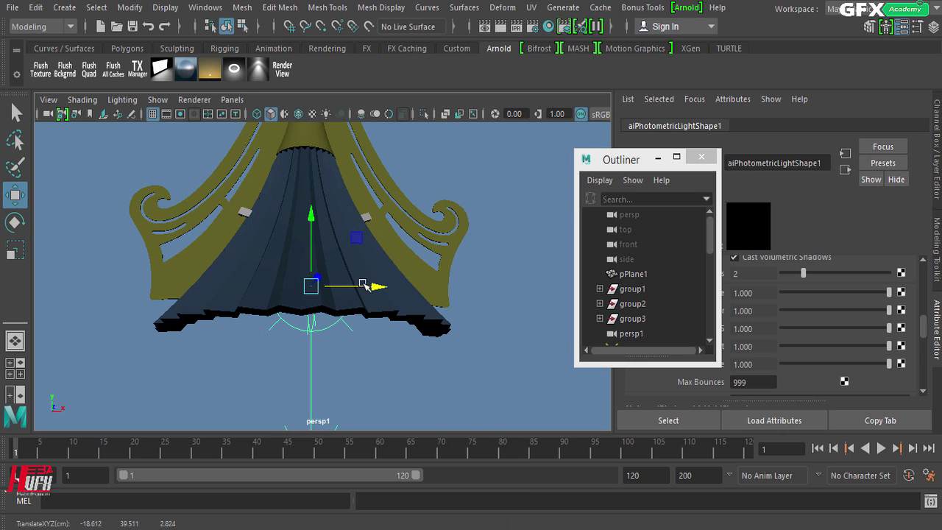
Render the scene in the Arnold Render View.
{"action": "left_click", "coordinate": [232, 100]}
{"action": "left_click", "coordinate": [403, 74]}
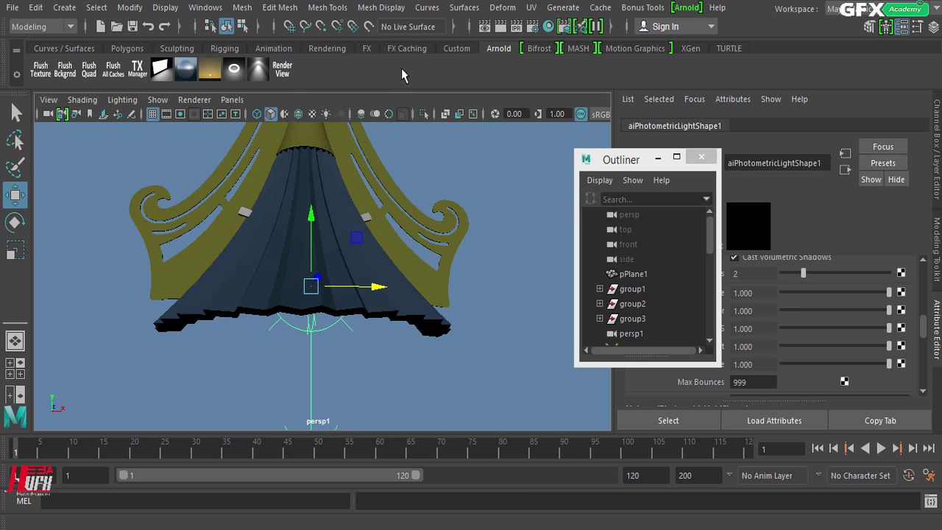
{"action": "left_click_drag", "start_coordinate": [611, 158], "coordinate": [527, 118]}
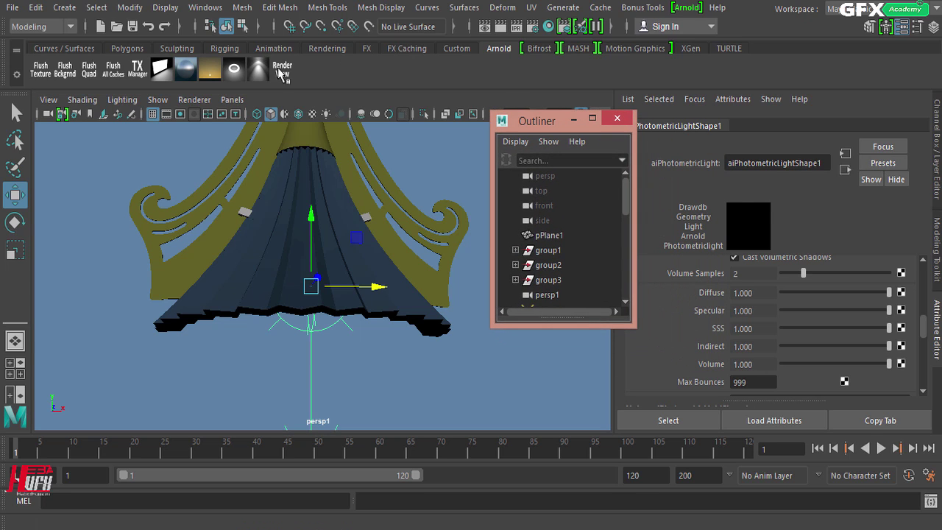
{"action": "left_click", "coordinate": [280, 73]}
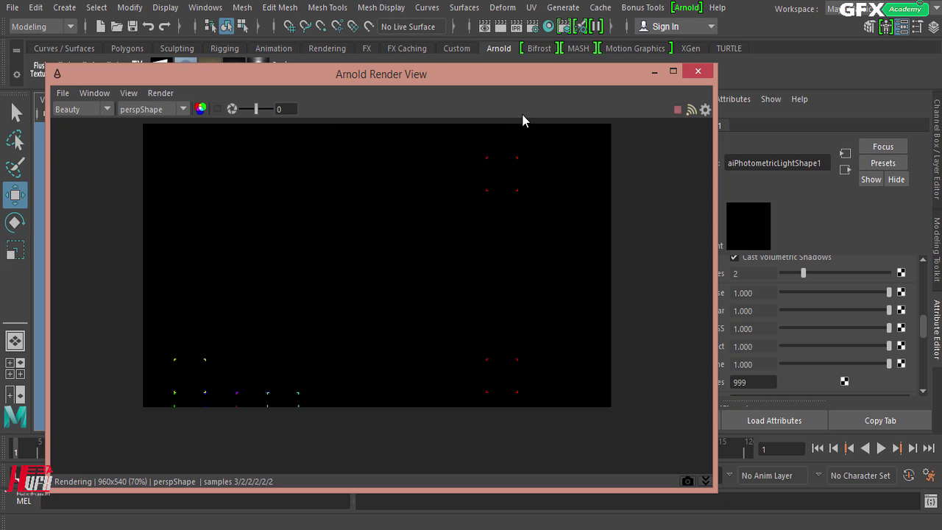
Select aiPhotometricLight1 in the scene's object list.
{"action": "left_click_drag", "start_coordinate": [542, 83], "coordinate": [372, 84]}
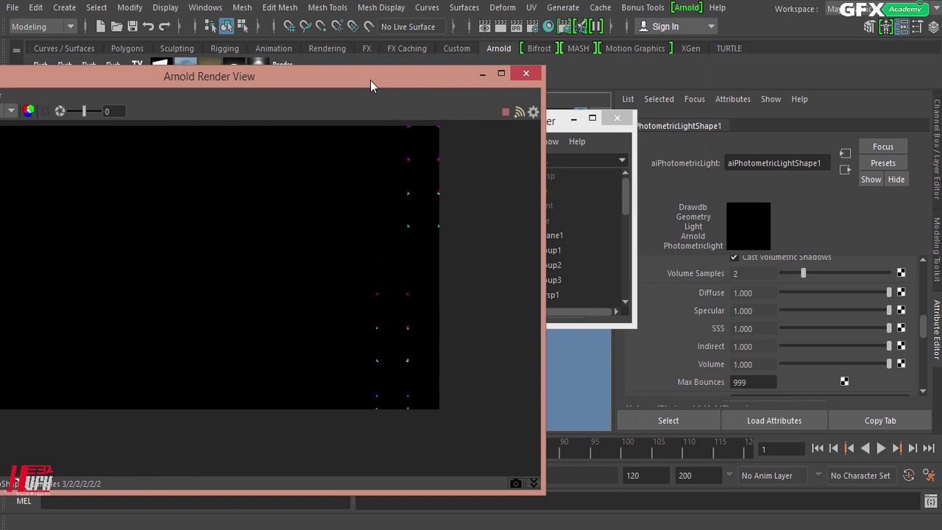
{"action": "left_click", "coordinate": [555, 124]}
{"action": "scroll", "coordinate": [559, 250], "scroll_direction": "down", "scroll_amount": 5}
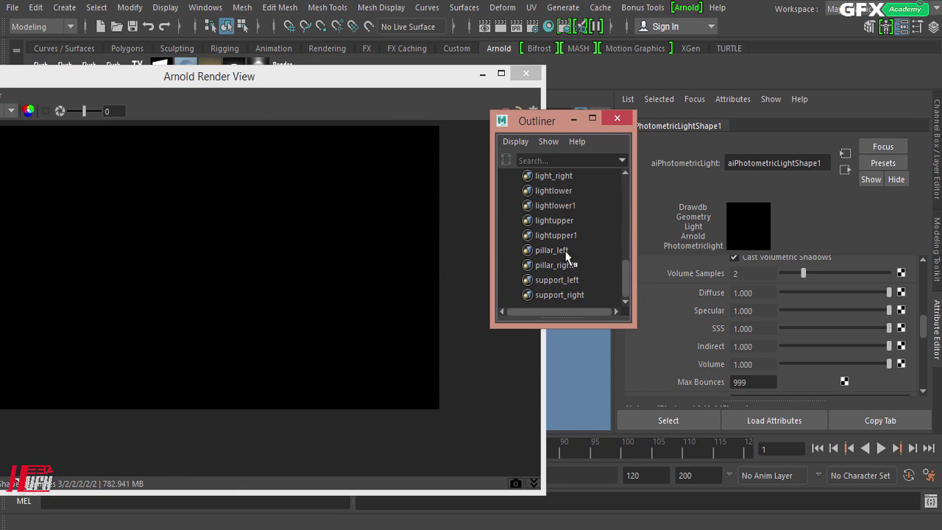
{"action": "scroll", "coordinate": [565, 235], "scroll_direction": "up", "scroll_amount": 4}
{"action": "scroll", "coordinate": [565, 226], "scroll_direction": "down", "scroll_amount": 4}
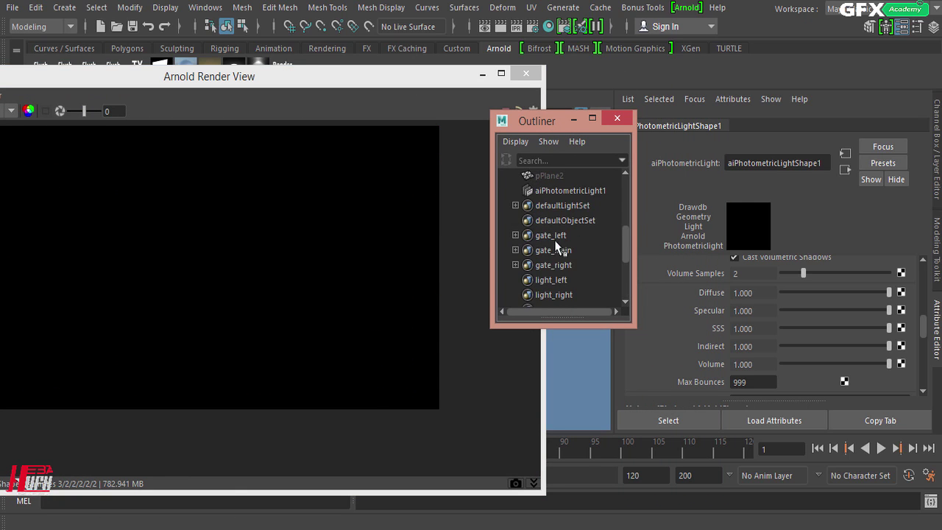
{"action": "mouse_move", "coordinate": [628, 245]}
{"action": "left_mouse_down"}
{"action": "mouse_move", "coordinate": [629, 256]}
{"action": "mouse_move", "coordinate": [629, 237]}
{"action": "left_mouse_up"}
{"action": "left_click", "coordinate": [580, 204]}
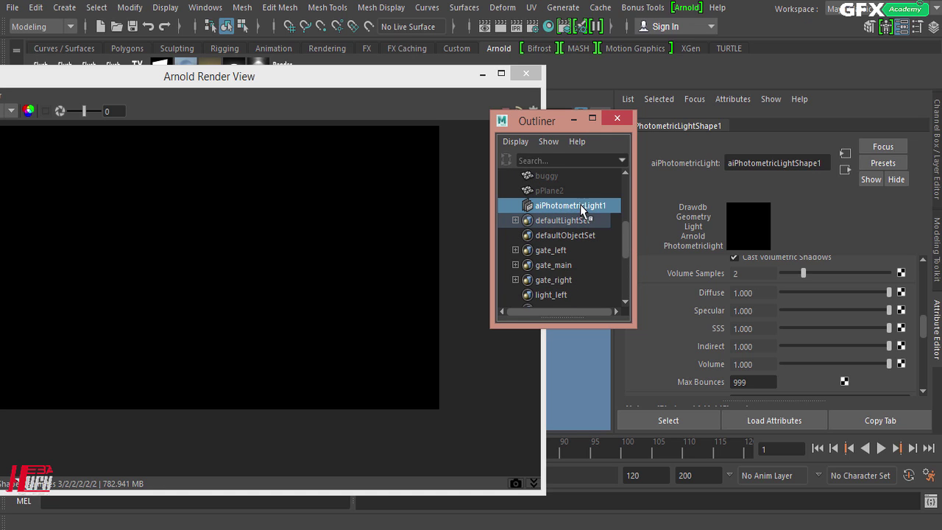
{"action": "left_click", "coordinate": [573, 118]}
Load PS_photometric_light.IES from the Introduction to Arnold for Maya folder as the light's photometry file.
{"action": "left_click_drag", "start_coordinate": [471, 76], "coordinate": [591, 58]}
{"action": "left_click_drag", "start_coordinate": [923, 331], "coordinate": [925, 265]}
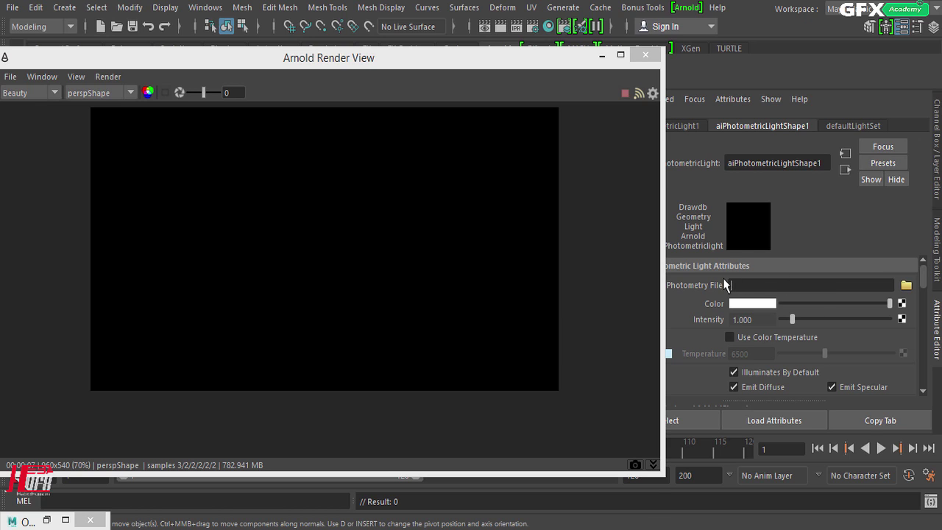
{"action": "left_click_drag", "start_coordinate": [661, 473], "coordinate": [566, 435]}
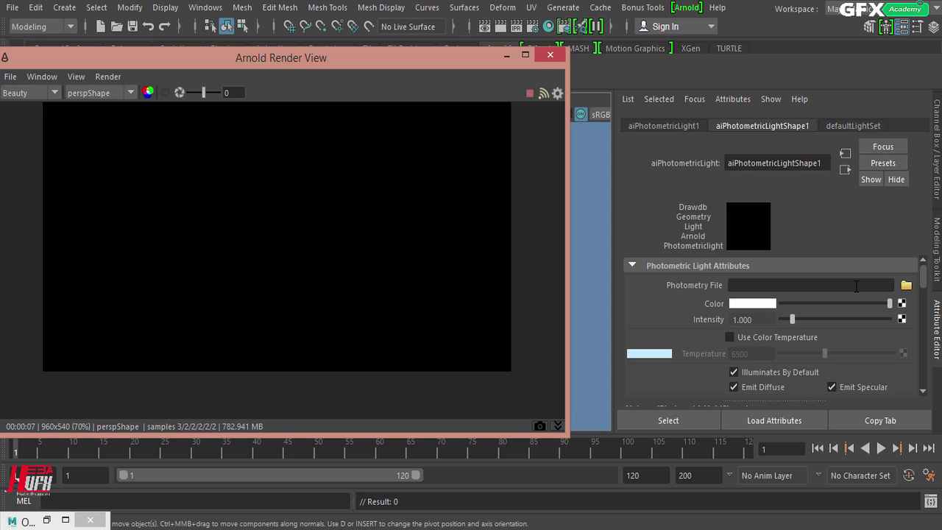
{"action": "left_click", "coordinate": [906, 285]}
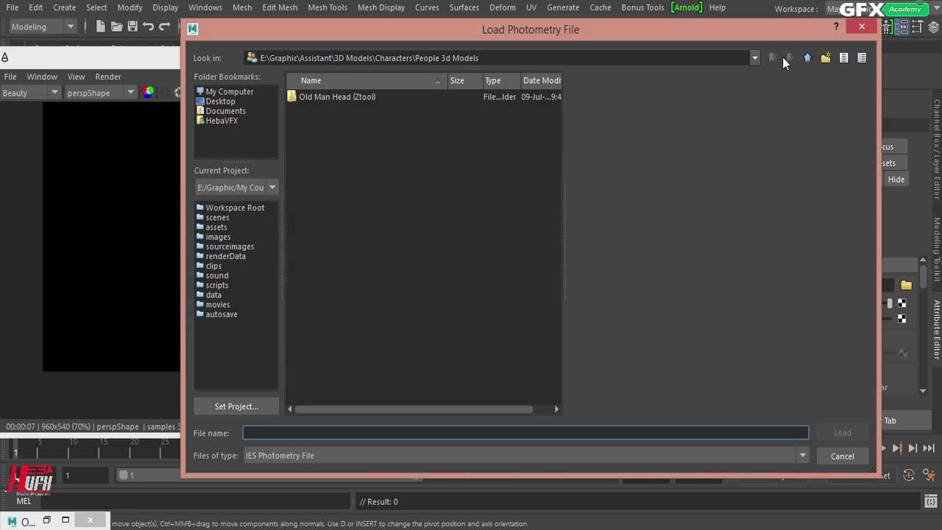
{"action": "left_click", "coordinate": [807, 57]}
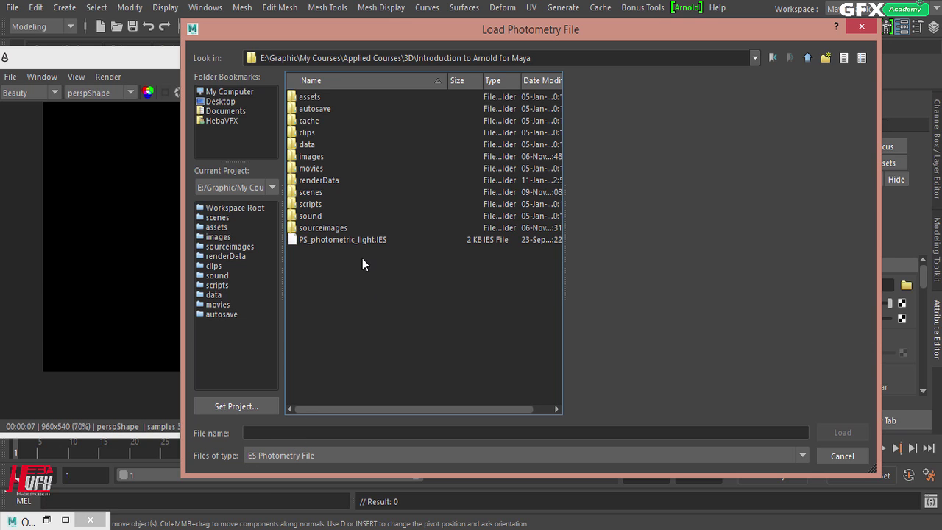
{"action": "left_click", "coordinate": [376, 242]}
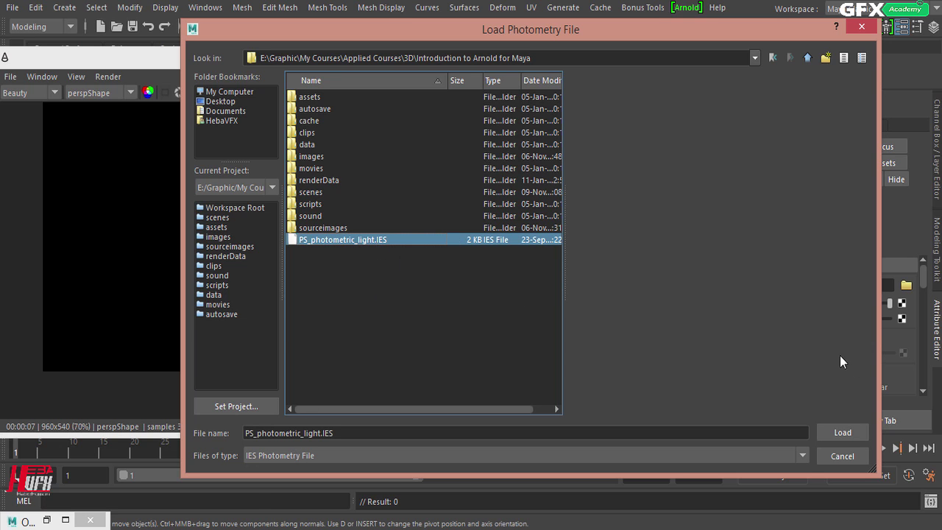
{"action": "left_click", "coordinate": [854, 434]}
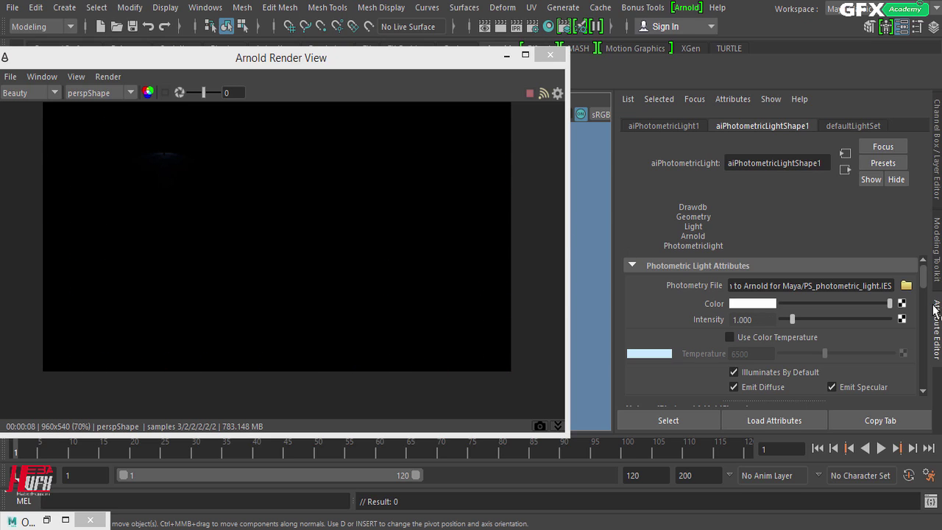
Try exposures of 5, 8, 10 and 9 on the photometric light, finally setting the exposure to 10.
{"action": "left_click_drag", "start_coordinate": [926, 278], "coordinate": [926, 294]}
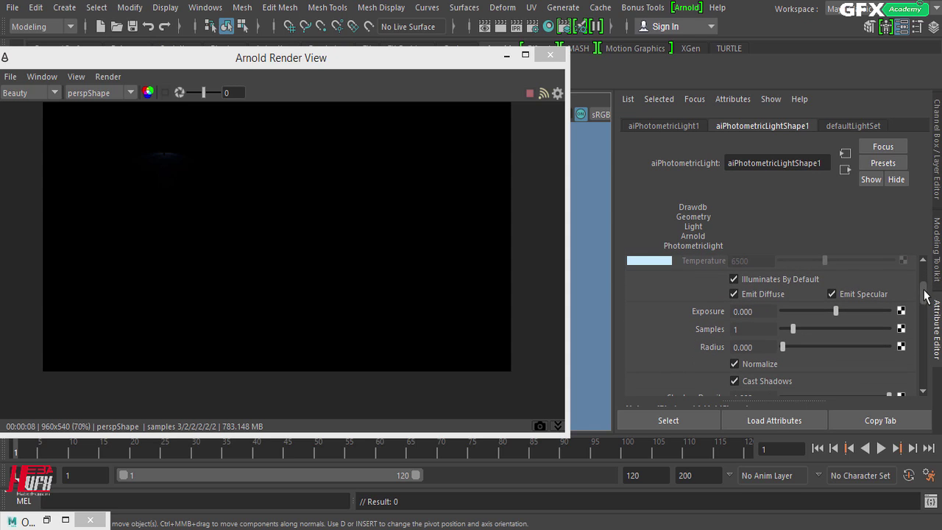
{"action": "left_click", "coordinate": [755, 313]}
{"action": "type", "text": "5"}
{"action": "key", "text": "Return"}
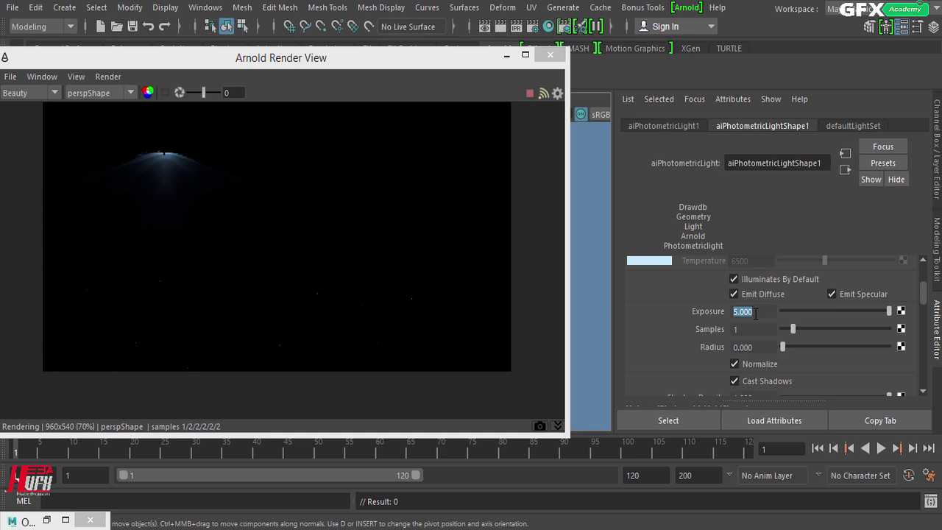
{"action": "type", "text": "8"}
{"action": "key", "text": "Return"}
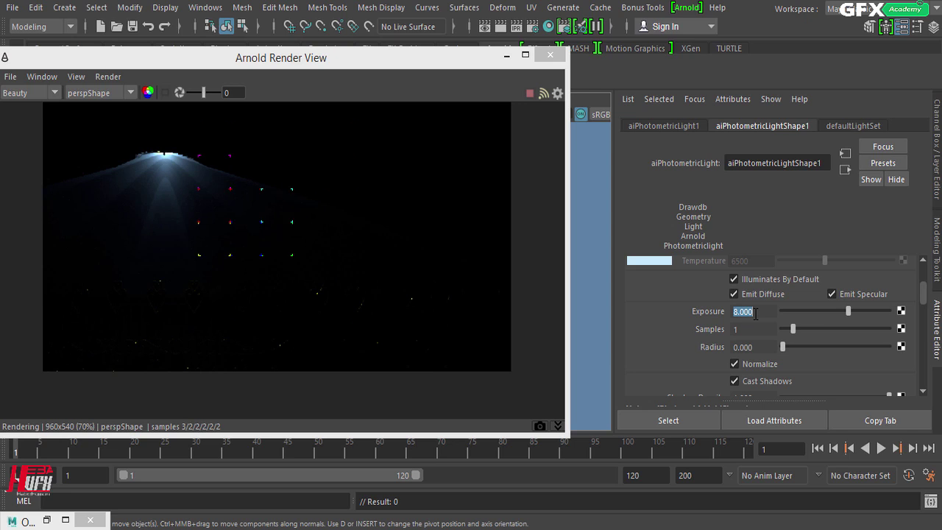
{"action": "type", "text": "10"}
{"action": "key", "text": "Return"}
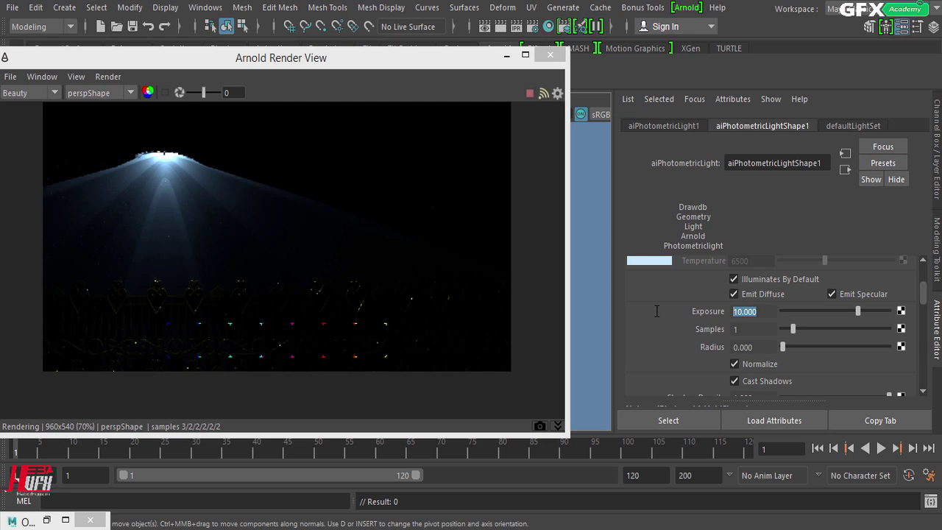
{"action": "type", "text": "9"}
{"action": "key", "text": "Return"}
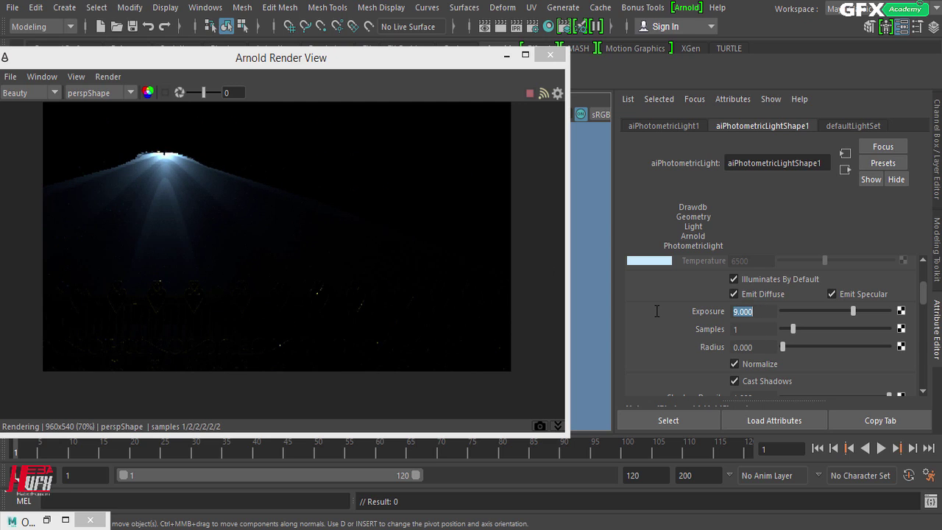
{"action": "type", "text": "10"}
{"action": "key", "text": "Return"}
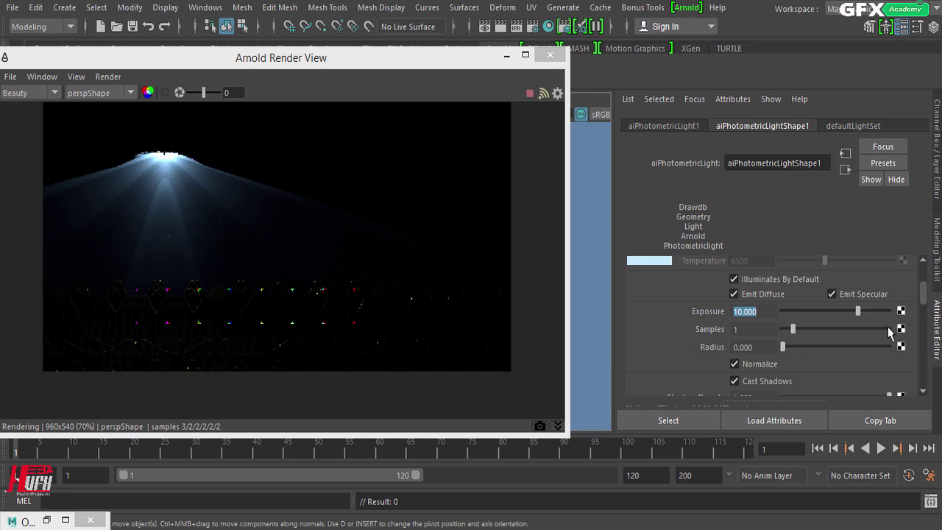
Enable color temperature on the photometric light and compare warm and cool values, settling on a warm 3696.
{"action": "scroll", "coordinate": [888, 326], "scroll_direction": "up", "scroll_amount": 2}
{"action": "left_click", "coordinate": [786, 288]}
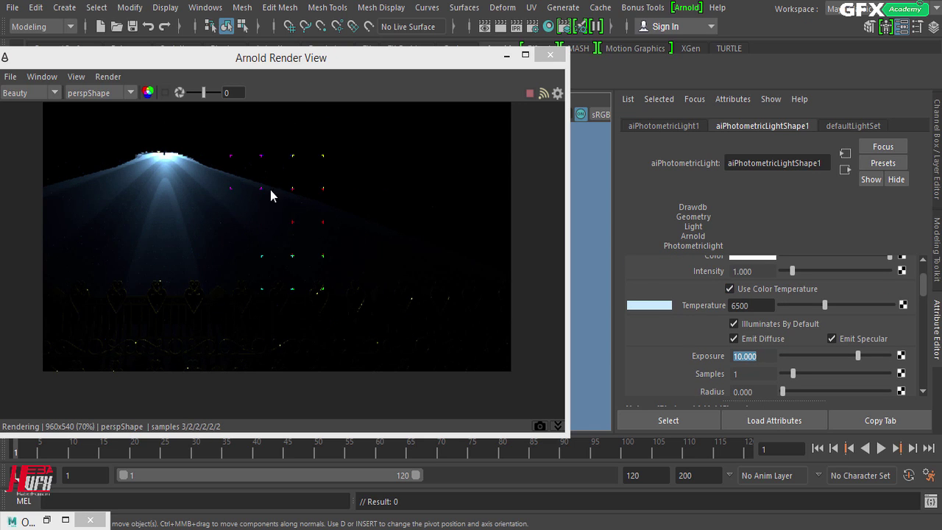
{"action": "left_click_drag", "start_coordinate": [824, 305], "coordinate": [803, 310]}
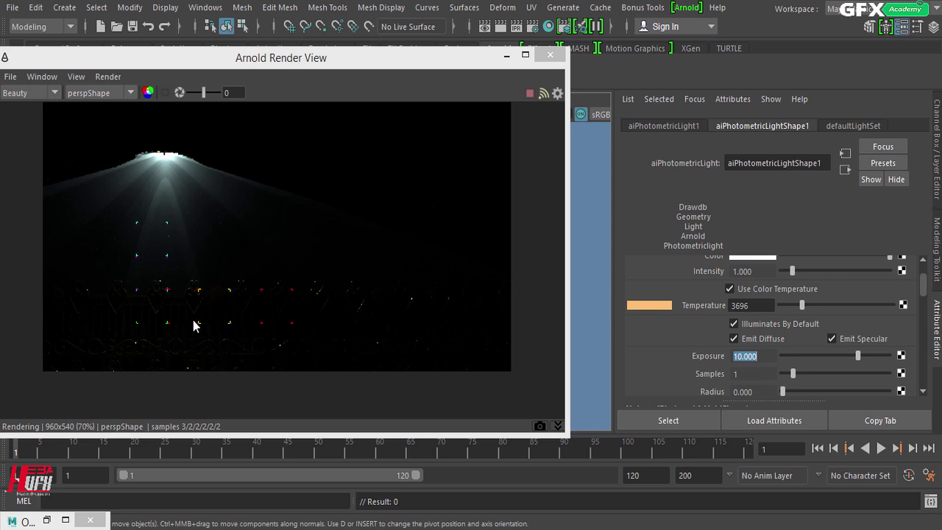
{"action": "left_click", "coordinate": [869, 306]}
{"action": "left_click_drag", "start_coordinate": [868, 311], "coordinate": [860, 310]}
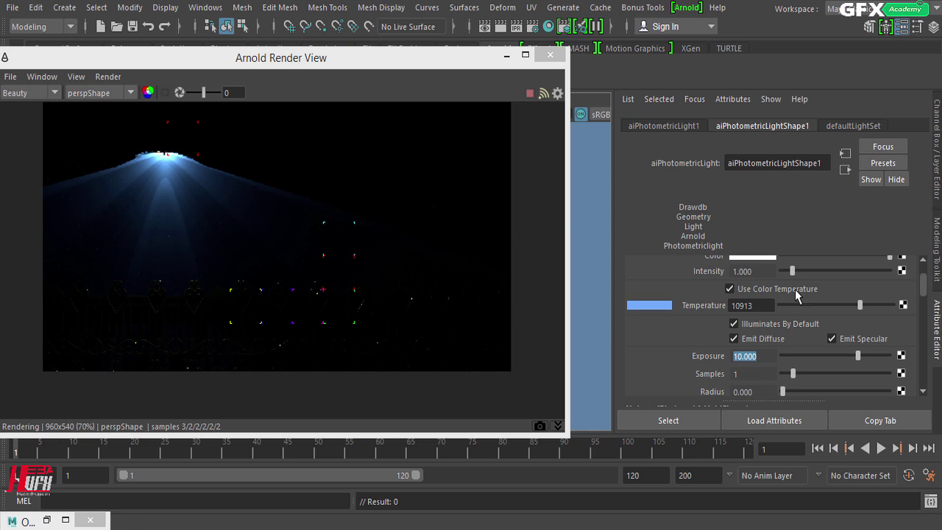
{"action": "left_click", "coordinate": [805, 306]}
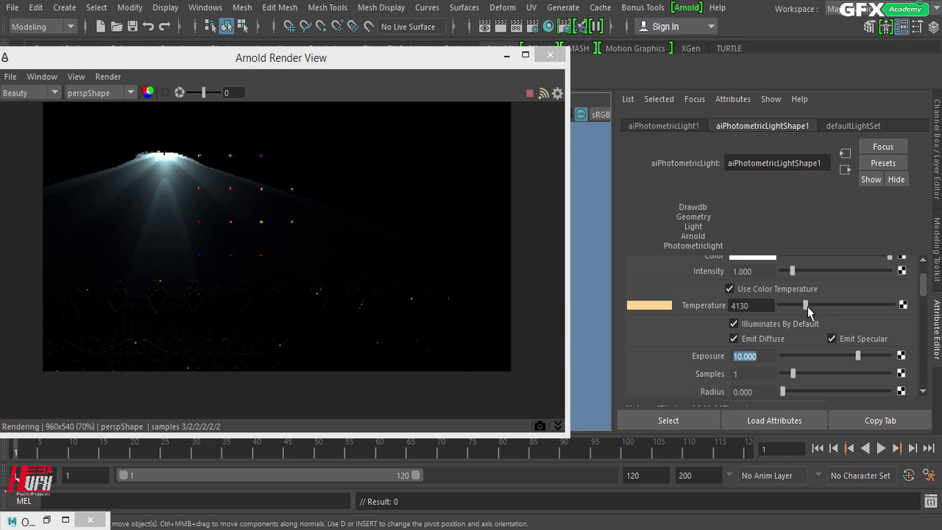
{"action": "left_click", "coordinate": [803, 305]}
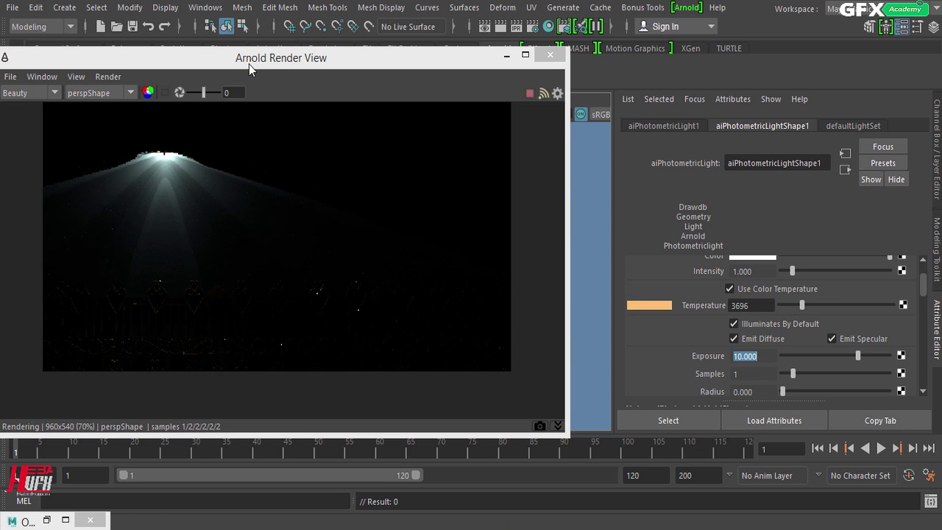
Duplicate the photometric light and move the copy about 39.5 units sideways to beneath the right lamp shade.
{"action": "left_click_drag", "start_coordinate": [249, 64], "coordinate": [366, 65]}
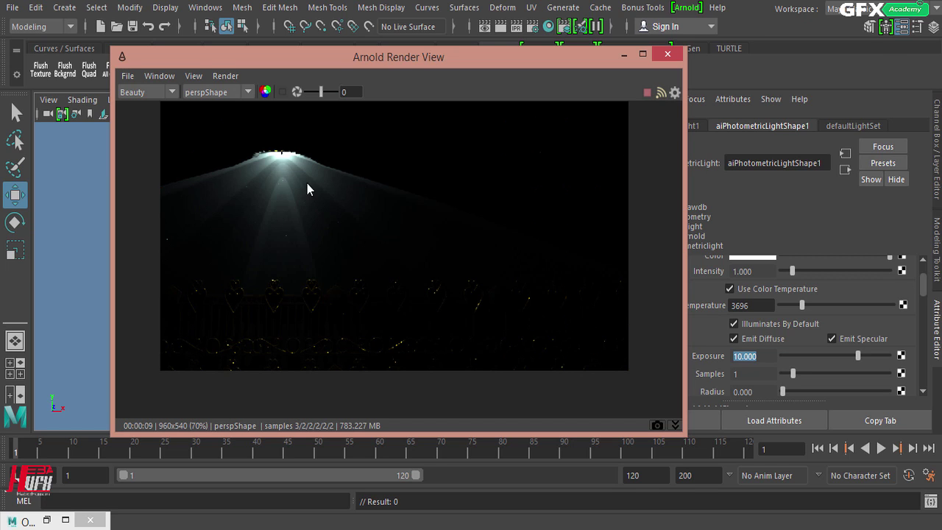
{"action": "left_click_drag", "start_coordinate": [376, 65], "coordinate": [391, 311]}
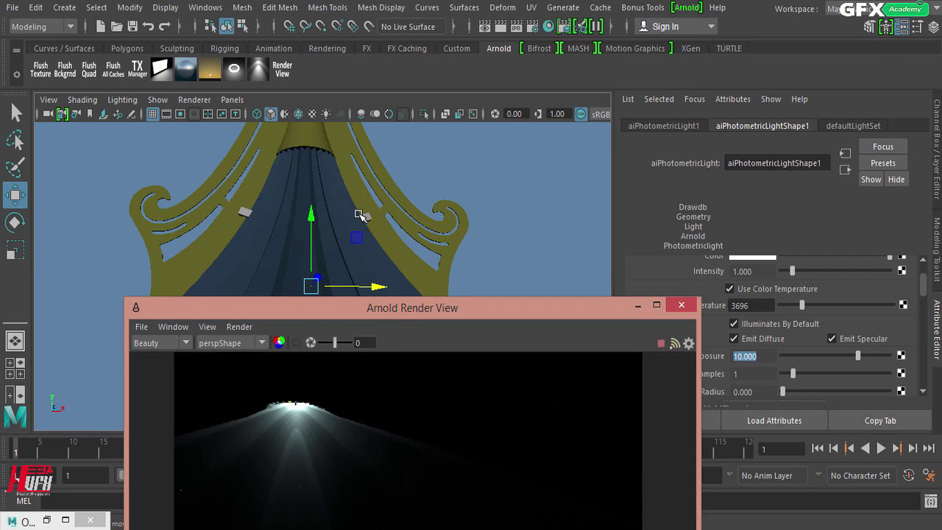
{"action": "scroll", "coordinate": [359, 214], "scroll_direction": "down", "scroll_amount": 4}
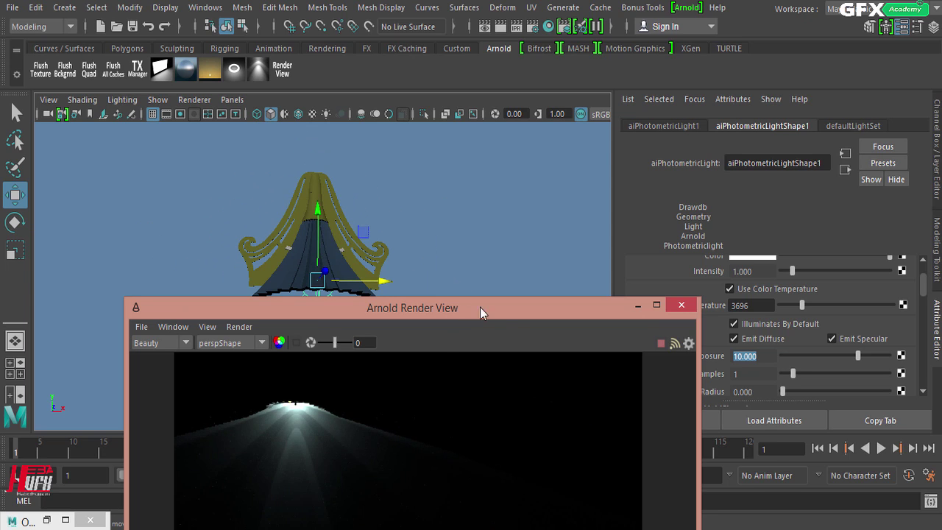
{"action": "left_click_drag", "start_coordinate": [480, 312], "coordinate": [550, 312]}
{"action": "scroll", "coordinate": [467, 225], "scroll_direction": "down", "scroll_amount": 5}
{"action": "middle_click_drag", "start_coordinate": [467, 226], "coordinate": [391, 180], "text": "alt"}
{"action": "scroll", "coordinate": [387, 241], "scroll_direction": "up", "scroll_amount": 3}
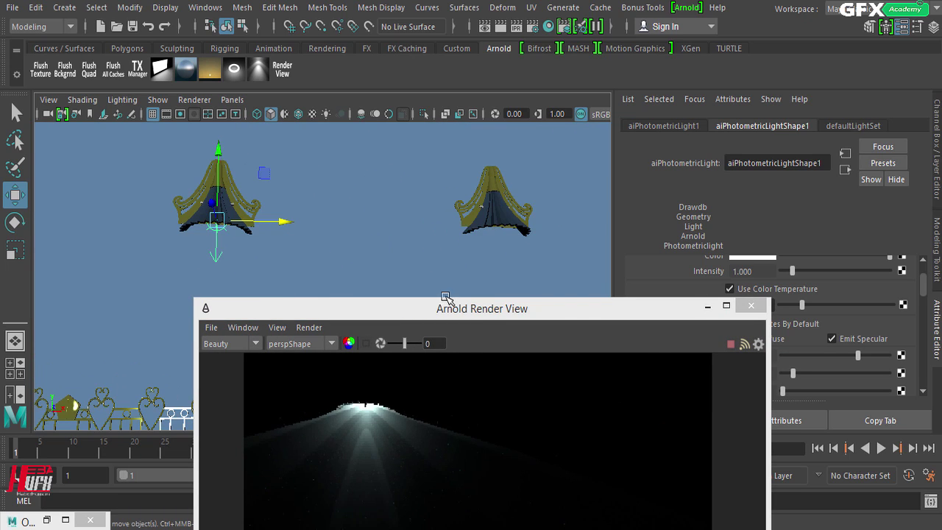
{"action": "left_click_drag", "start_coordinate": [492, 311], "coordinate": [598, 25]}
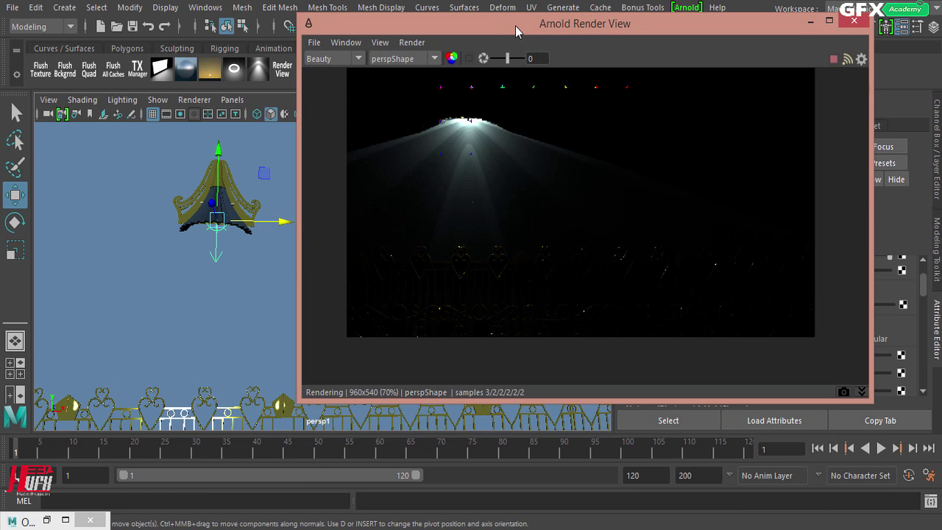
{"action": "left_click_drag", "start_coordinate": [515, 27], "coordinate": [360, 285]}
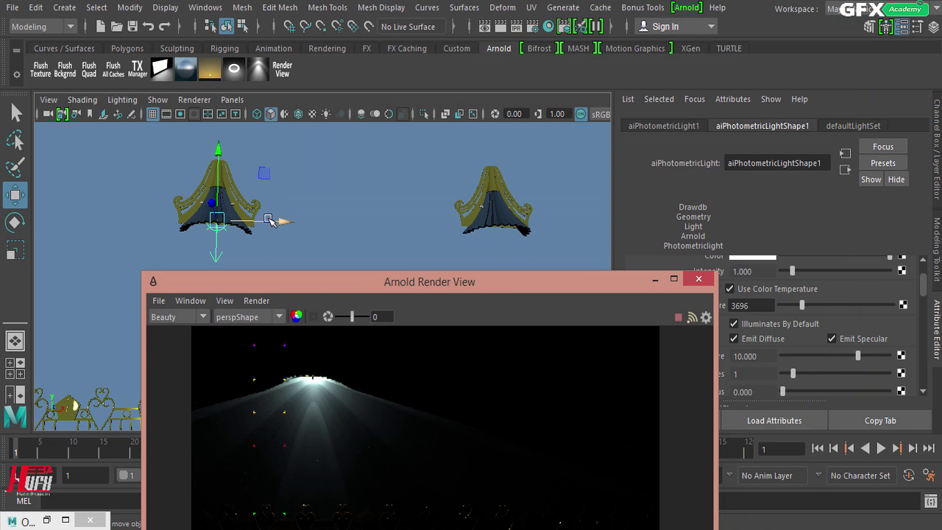
{"action": "key", "text": "ctrl+d"}
{"action": "left_click_drag", "start_coordinate": [284, 218], "coordinate": [557, 235]}
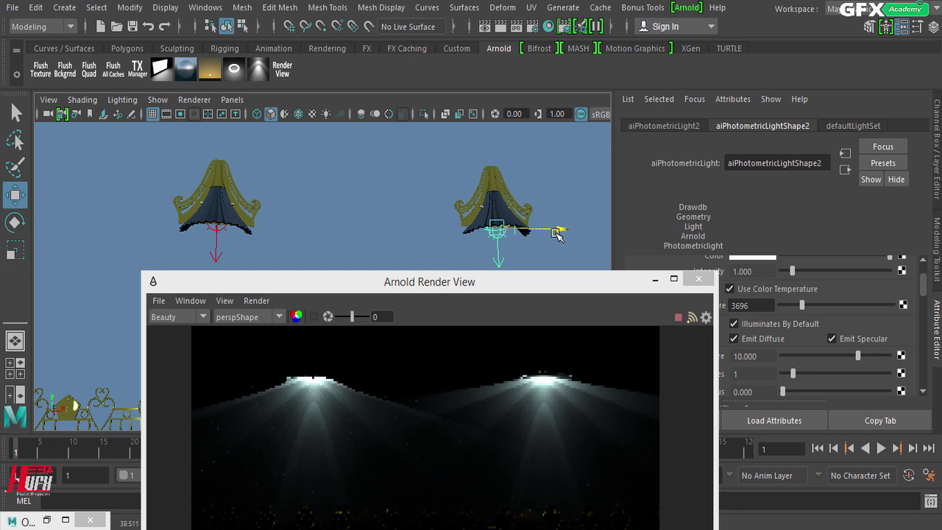
Check both lamp lights in the render and delete the duplicate beneath the right lamp shade.
{"action": "left_click_drag", "start_coordinate": [547, 287], "coordinate": [552, 107]}
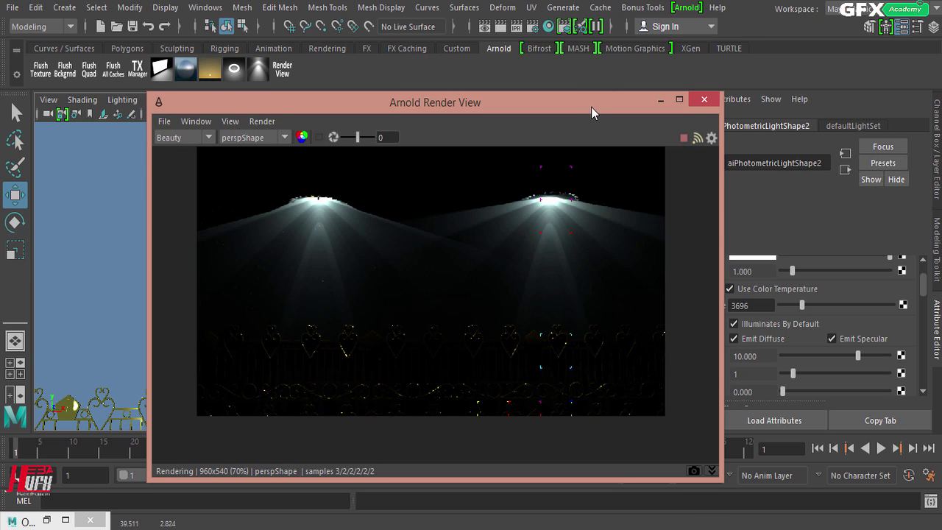
{"action": "left_click_drag", "start_coordinate": [594, 114], "coordinate": [541, 80]}
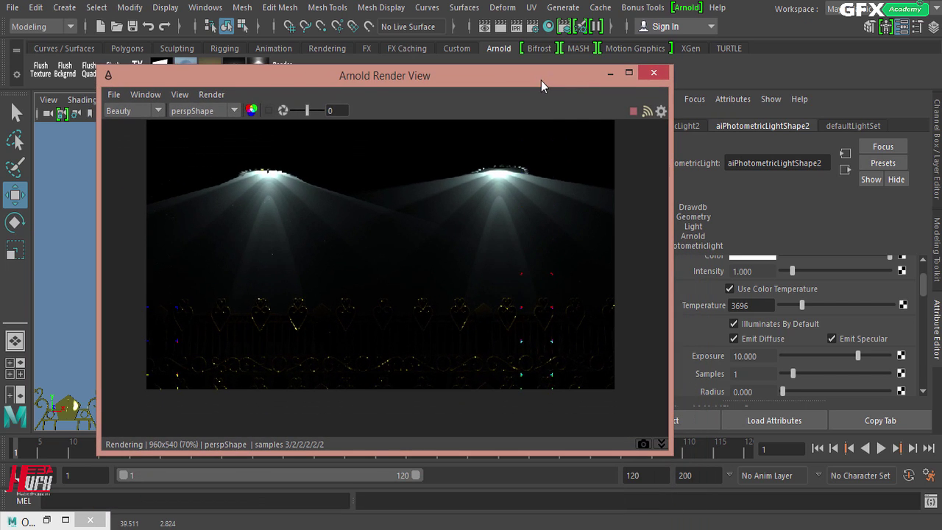
{"action": "left_click_drag", "start_coordinate": [469, 76], "coordinate": [246, 97]}
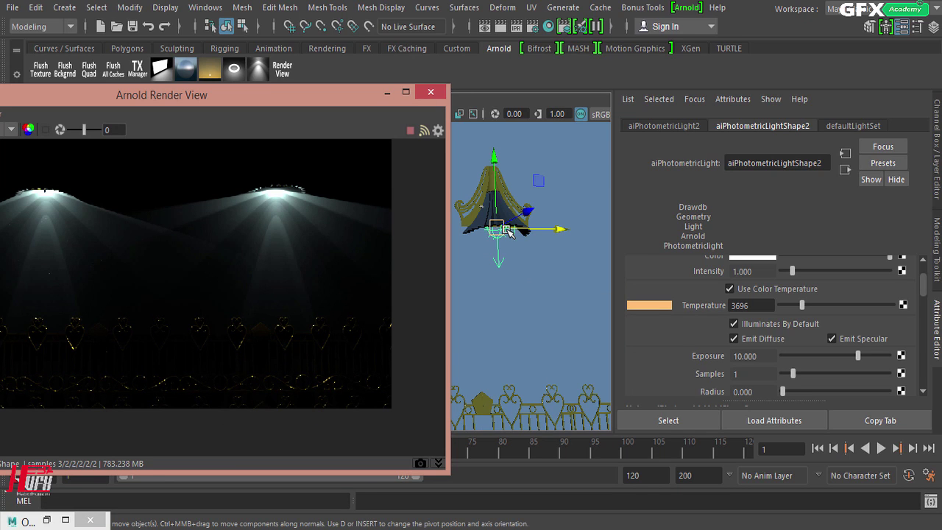
{"action": "key", "text": "Delete"}
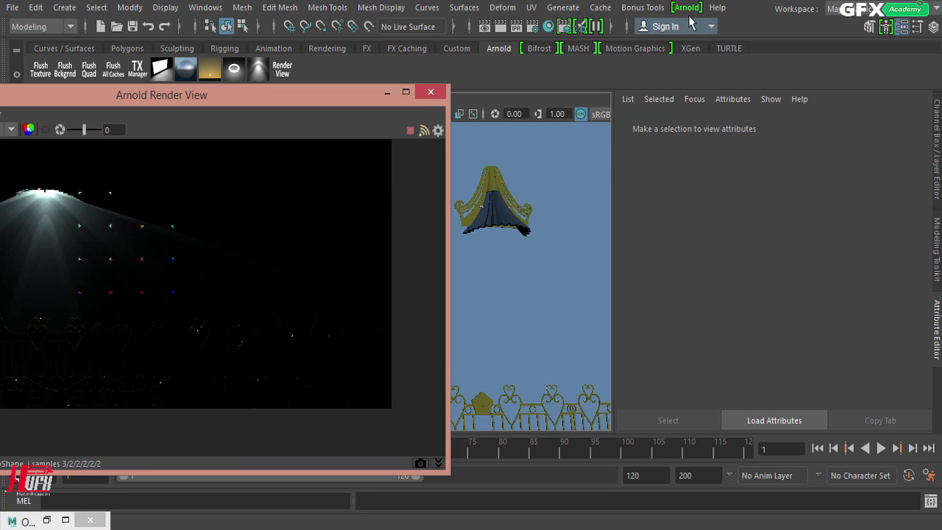
Try lighting the scene with a Maya Directional Light, check it in the render, and undo its creation.
{"action": "left_click", "coordinate": [687, 7]}
{"action": "mouse_move", "coordinate": [714, 67]}
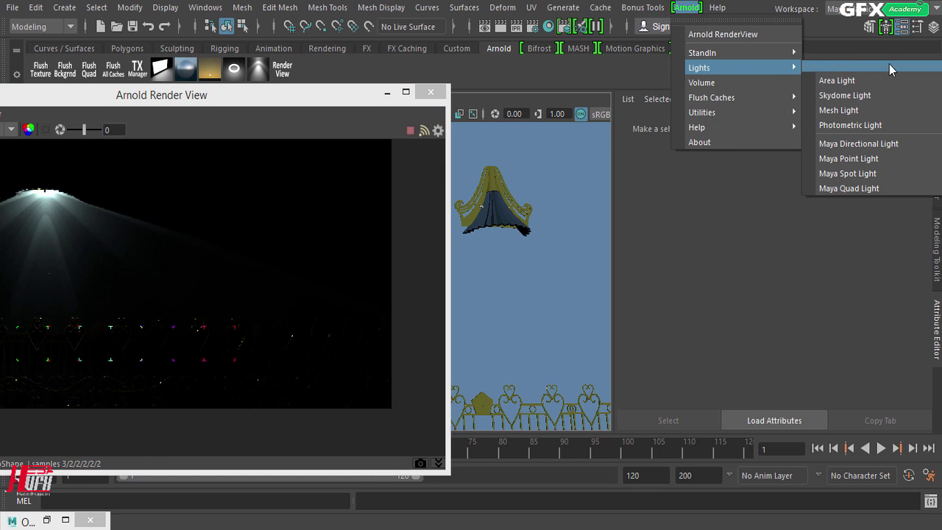
{"action": "left_click", "coordinate": [901, 143]}
{"action": "left_click_drag", "start_coordinate": [326, 120], "coordinate": [511, 96]}
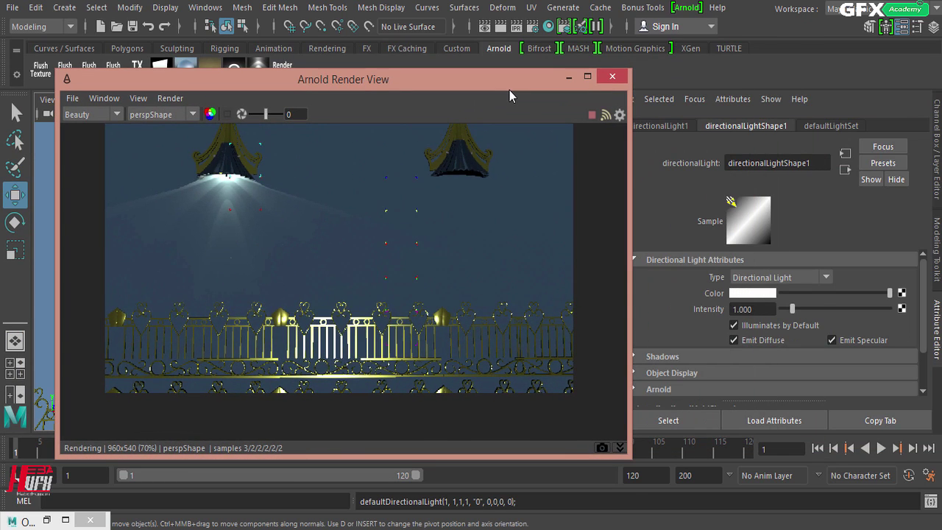
{"action": "key", "text": "ctrl+z"}
Create a Maya Point Light and move it to the right lamp shade at a height of about 40.5.
{"action": "left_click", "coordinate": [686, 8]}
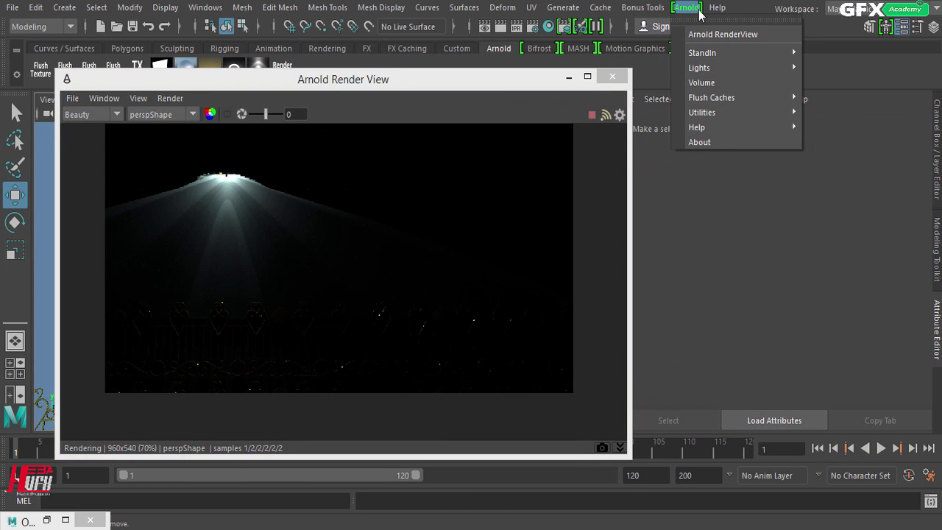
{"action": "mouse_move", "coordinate": [714, 69]}
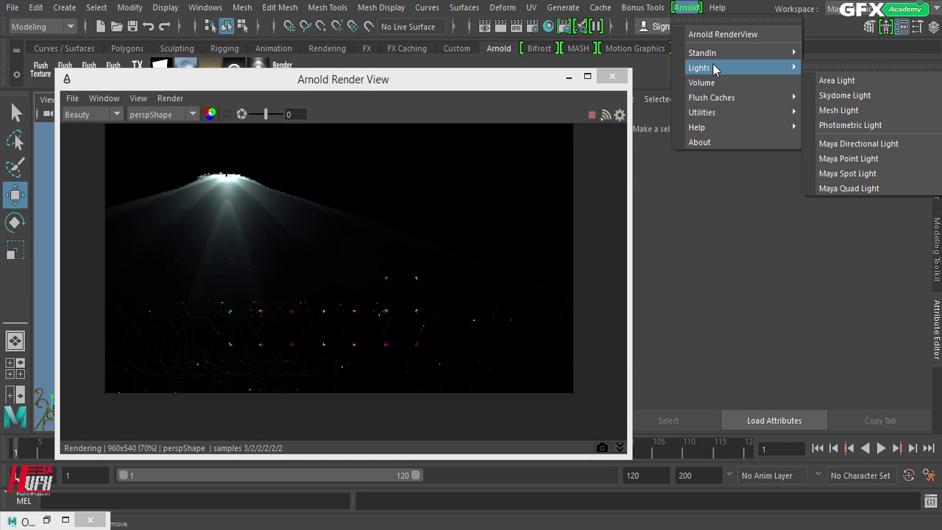
{"action": "left_click", "coordinate": [918, 166]}
{"action": "left_click_drag", "start_coordinate": [459, 85], "coordinate": [893, 125]}
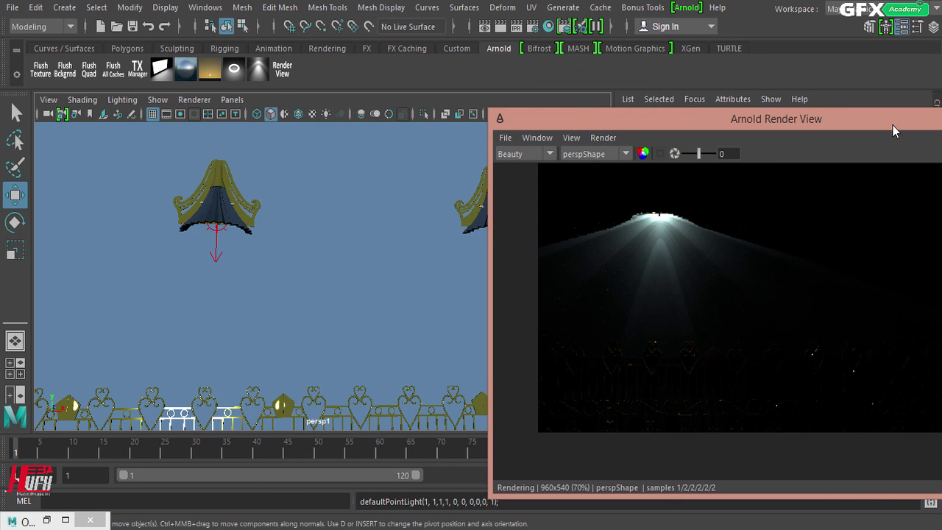
{"action": "scroll", "coordinate": [237, 311], "scroll_direction": "down", "scroll_amount": 4}
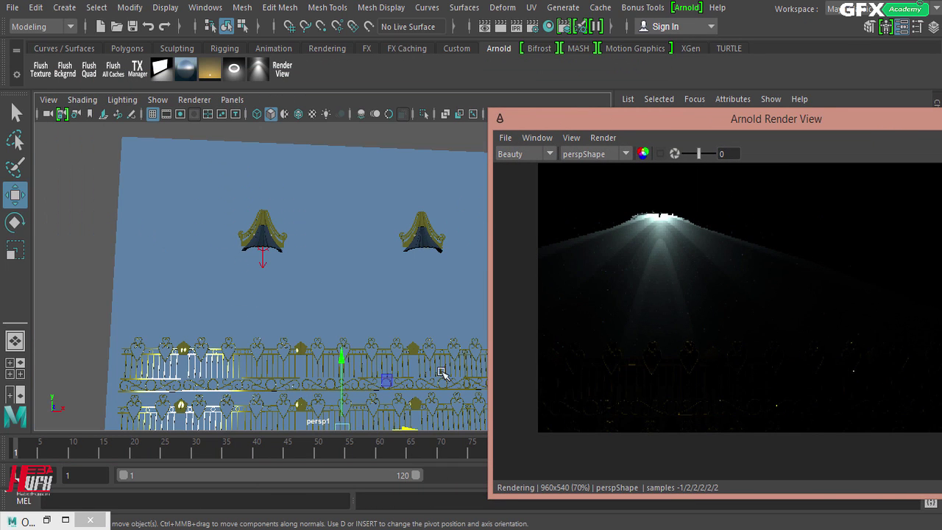
{"action": "left_click_drag", "start_coordinate": [342, 360], "coordinate": [387, 171]}
{"action": "left_click_drag", "start_coordinate": [404, 244], "coordinate": [484, 234]}
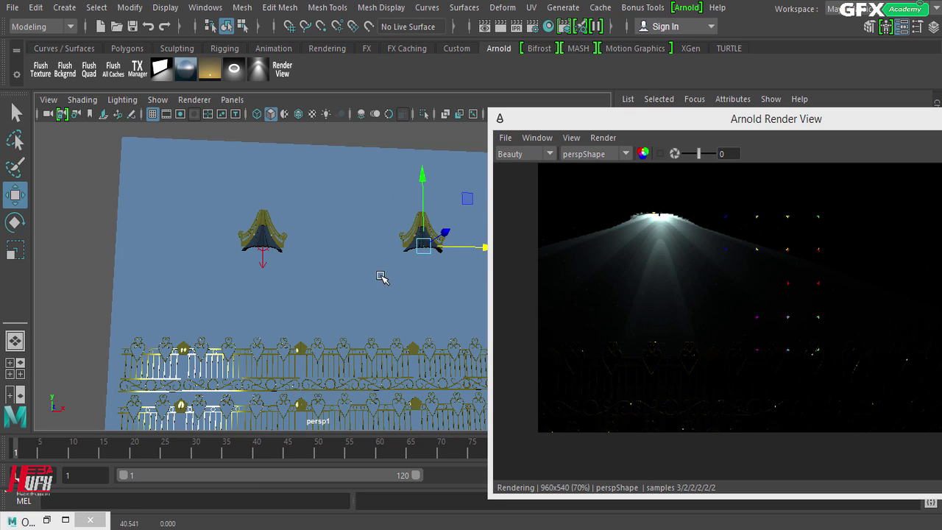
Center the point light inside the right lamp shade, at a depth of about 3.09 and a height of about 40.2.
{"action": "key", "text": "f"}
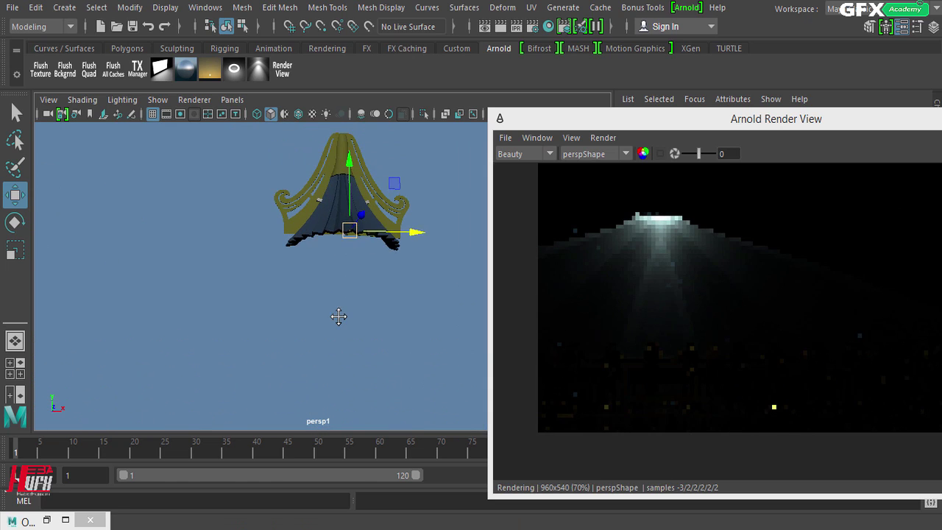
{"action": "left_click_drag", "start_coordinate": [338, 316], "coordinate": [352, 345], "text": "alt"}
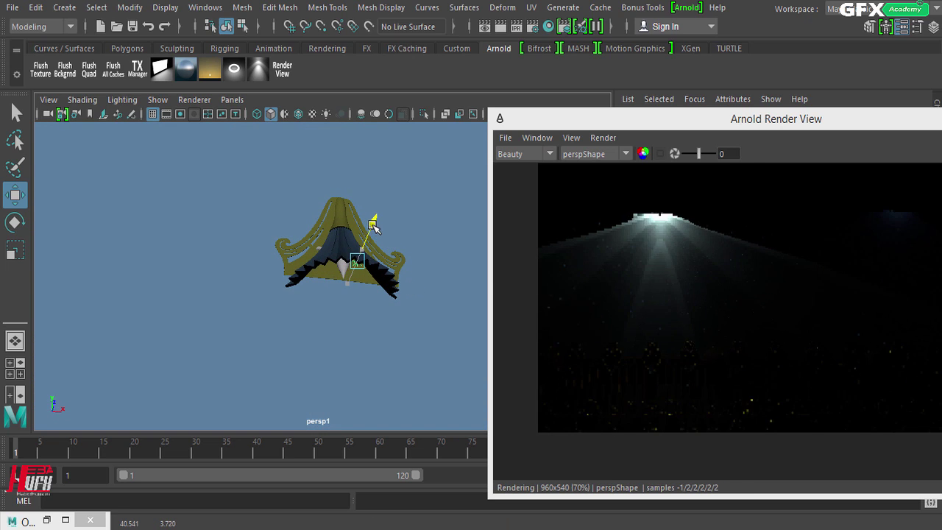
{"action": "left_click_drag", "start_coordinate": [822, 120], "coordinate": [769, 109]}
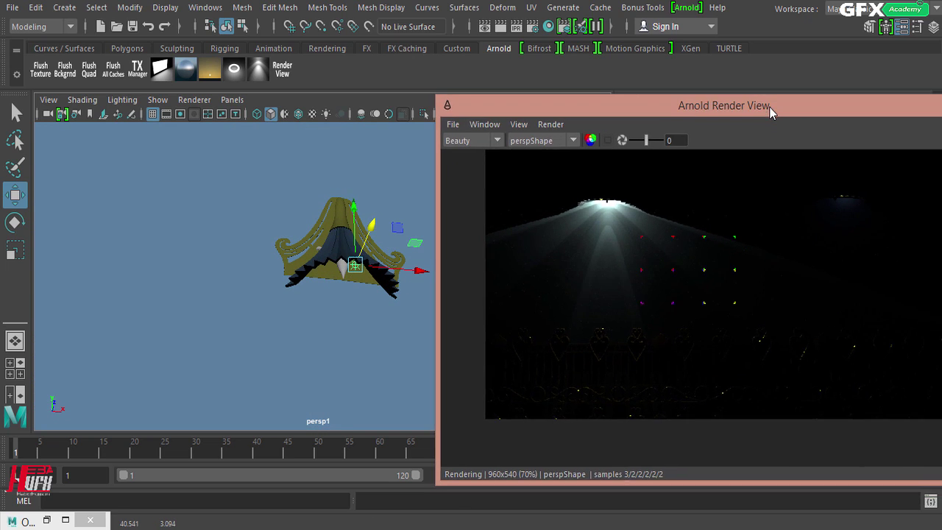
{"action": "left_click_drag", "start_coordinate": [422, 270], "coordinate": [413, 270]}
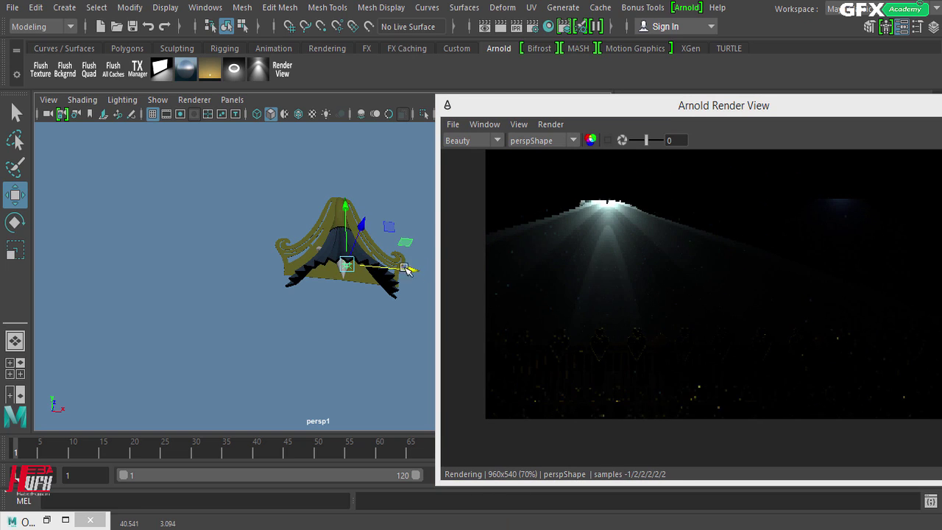
{"action": "left_click_drag", "start_coordinate": [349, 207], "coordinate": [347, 208]}
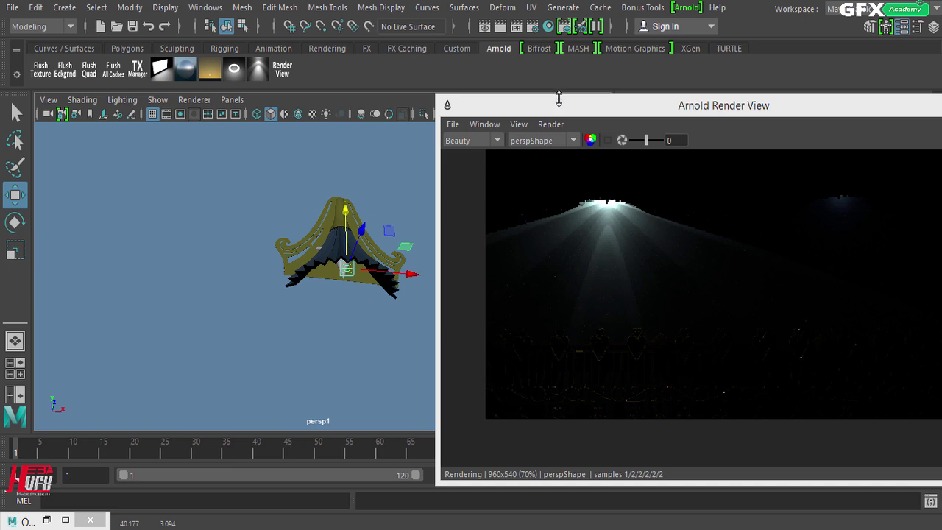
Try an Arnold exposure of 5 on the point light and raise it to 8.
{"action": "left_click_drag", "start_coordinate": [559, 102], "coordinate": [150, 109]}
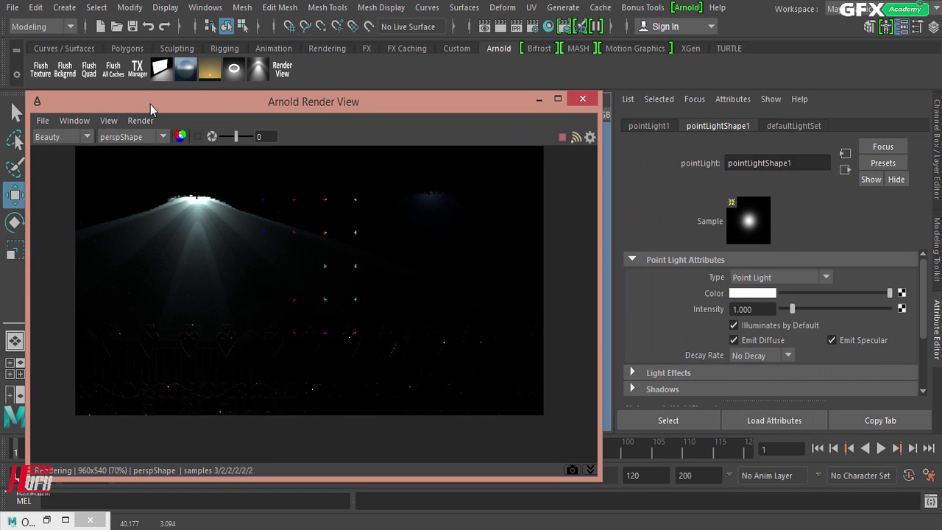
{"action": "scroll", "coordinate": [711, 337], "scroll_direction": "down", "scroll_amount": 3}
{"action": "left_click", "coordinate": [677, 340]}
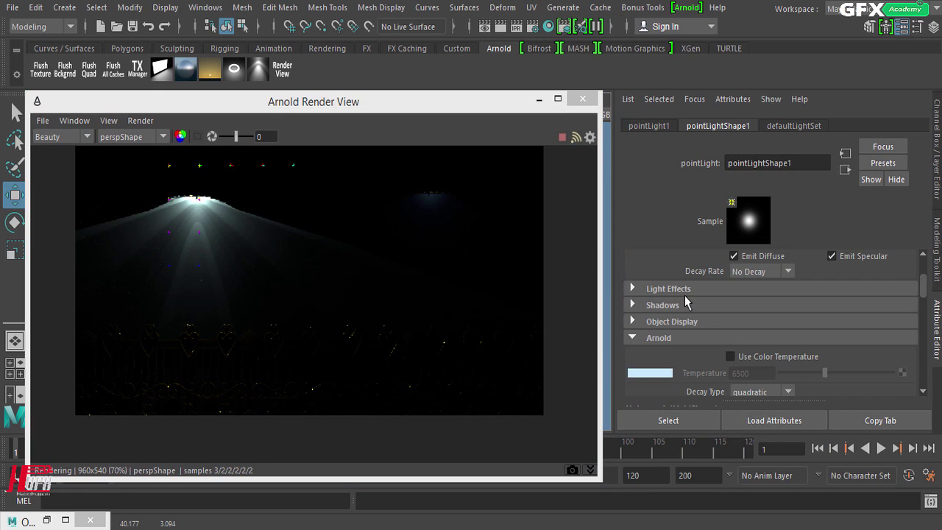
{"action": "scroll", "coordinate": [688, 303], "scroll_direction": "down", "scroll_amount": 2}
{"action": "left_click", "coordinate": [767, 365]}
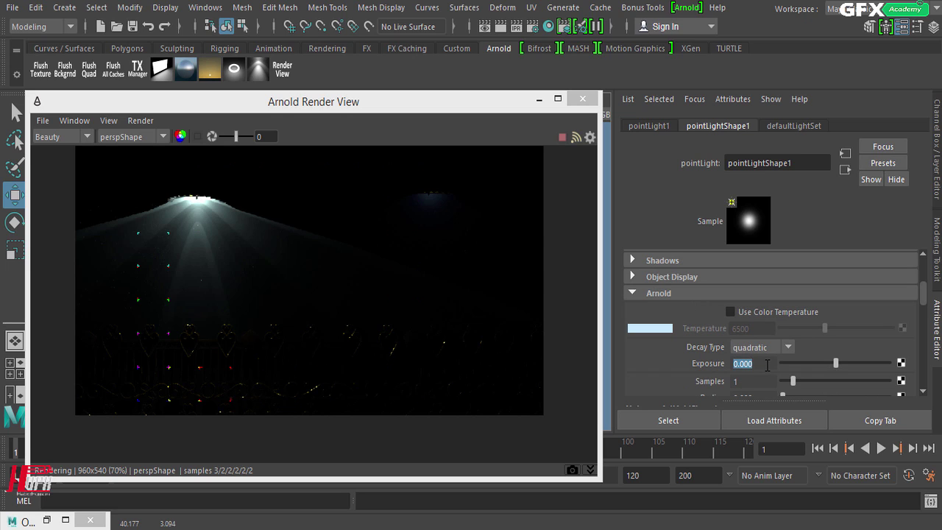
{"action": "type", "text": "5"}
{"action": "key", "text": "Return"}
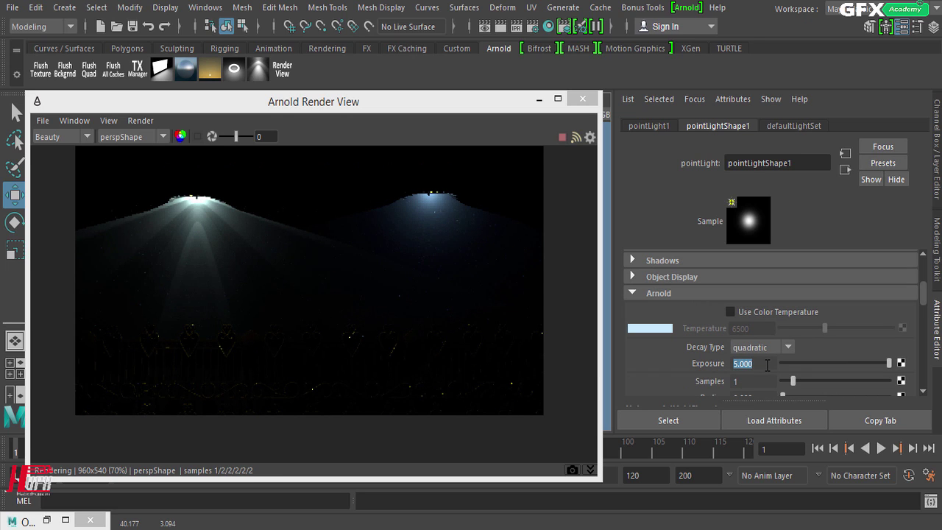
{"action": "type", "text": "8"}
{"action": "key", "text": "Return"}
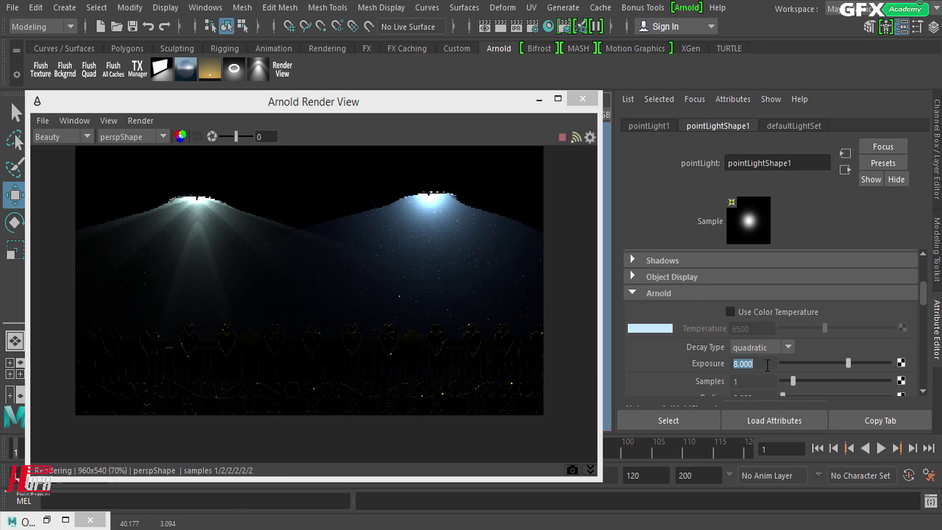
Raise the point light to a height of about 40.8, check it in the render, and delete it.
{"action": "left_click_drag", "start_coordinate": [486, 109], "coordinate": [493, 275]}
{"action": "left_click_drag", "start_coordinate": [345, 209], "coordinate": [348, 205]}
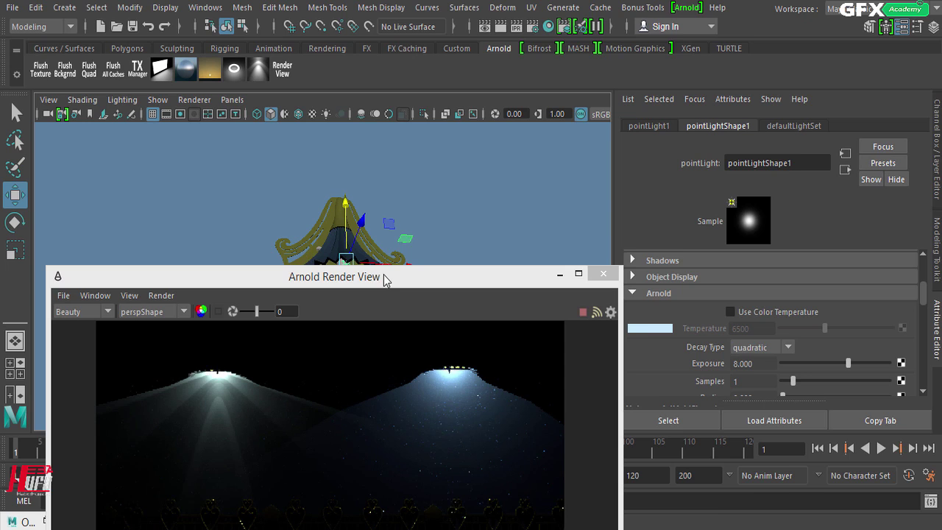
{"action": "left_click_drag", "start_coordinate": [384, 278], "coordinate": [582, 88]}
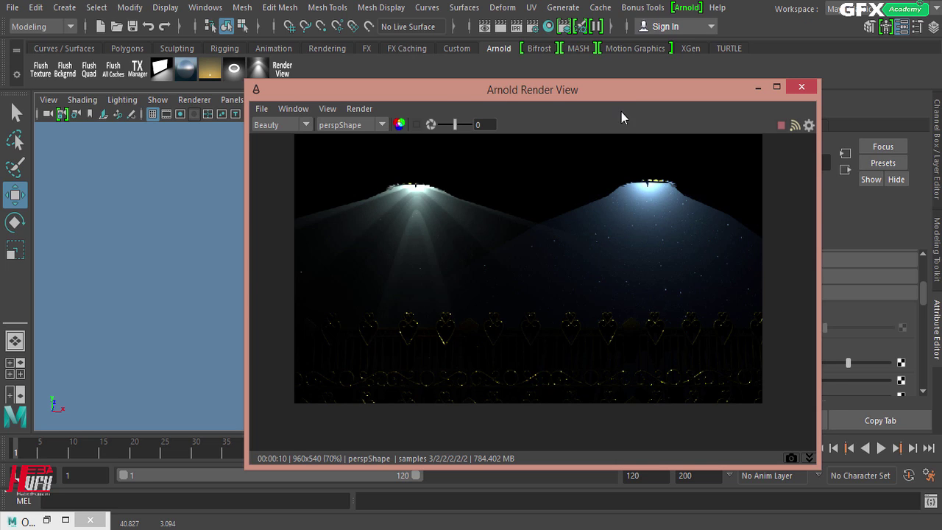
{"action": "left_click_drag", "start_coordinate": [631, 93], "coordinate": [477, 334]}
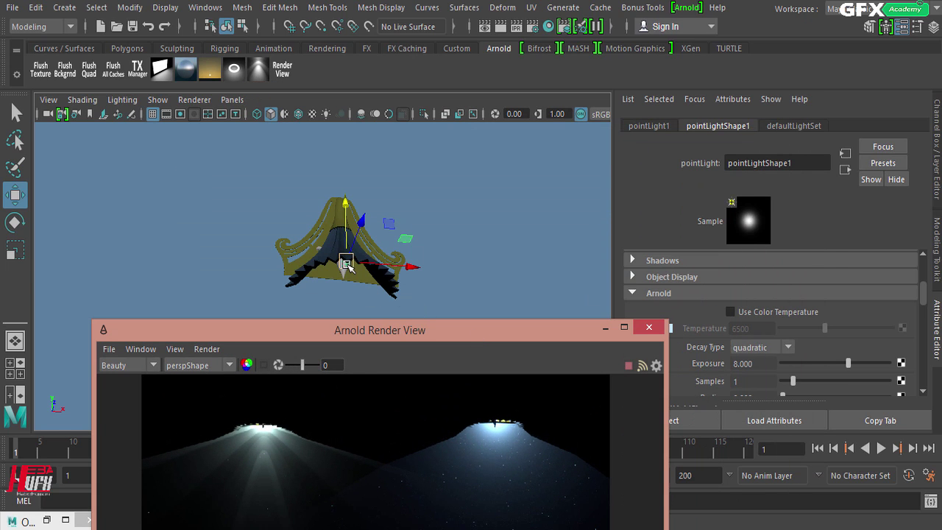
{"action": "key", "text": "Delete"}
Duplicate the left lamp's photometric light and move the copy sideways to beneath the right lamp shade.
{"action": "left_click_drag", "start_coordinate": [401, 337], "coordinate": [720, 203]}
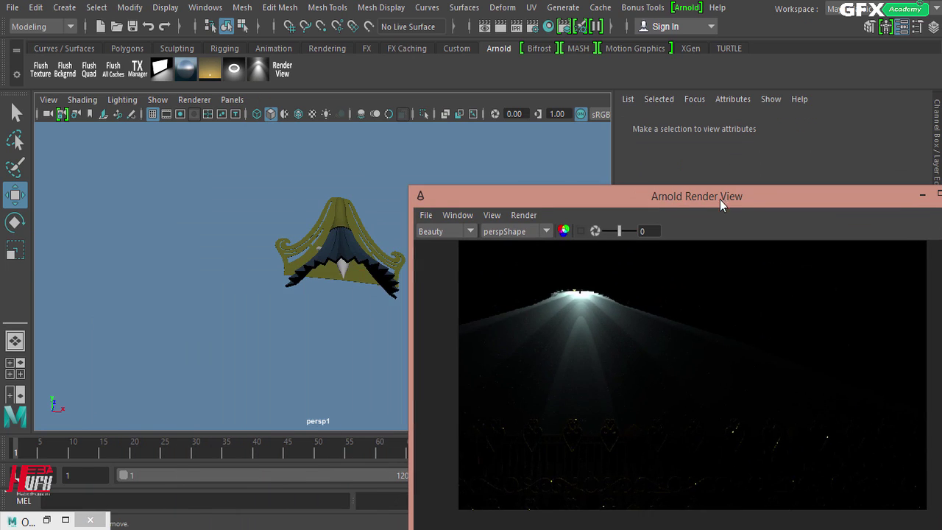
{"action": "scroll", "coordinate": [237, 294], "scroll_direction": "down", "scroll_amount": 3}
{"action": "scroll", "coordinate": [62, 291], "scroll_direction": "up", "scroll_amount": 4}
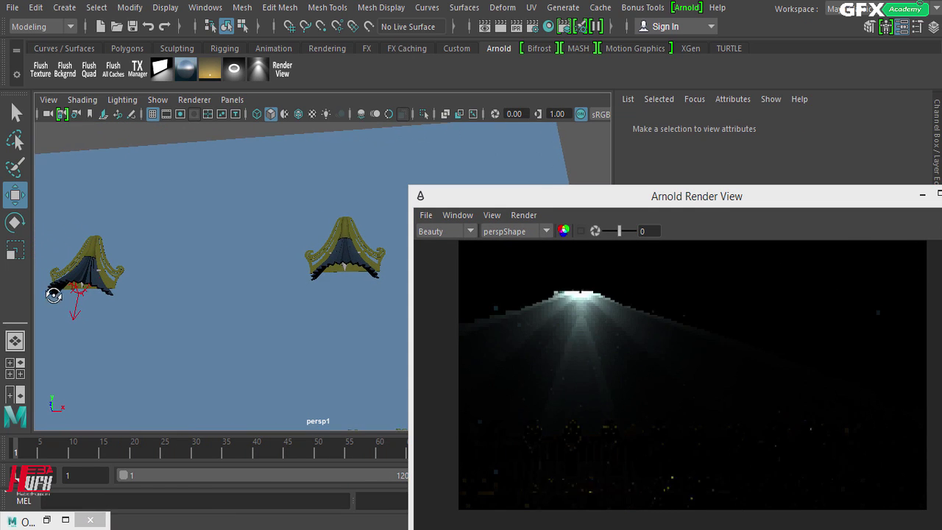
{"action": "left_click", "coordinate": [69, 294]}
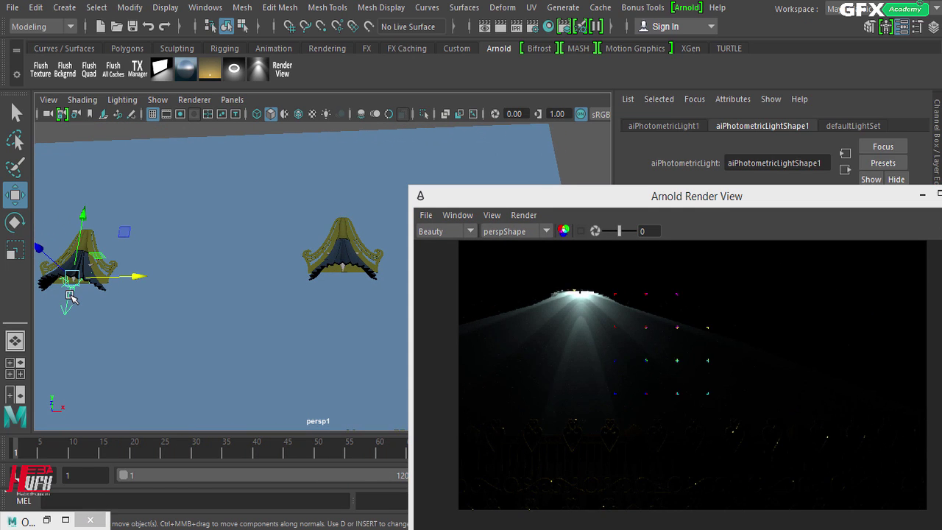
{"action": "key", "text": "ctrl+d"}
{"action": "left_click_drag", "start_coordinate": [139, 277], "coordinate": [413, 268]}
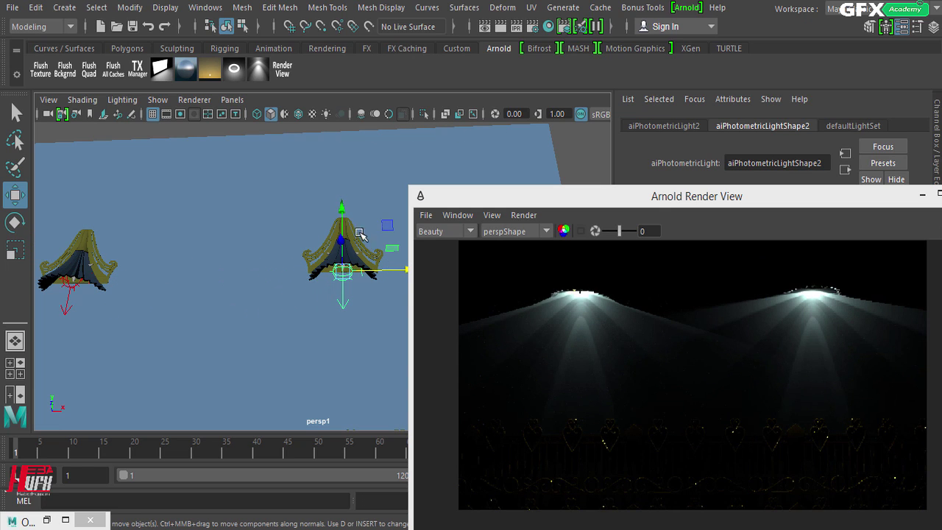
Set the color temperature of the right photometric light to 11000 and of the left one to 9783.
{"action": "left_click_drag", "start_coordinate": [554, 198], "coordinate": [184, 142]}
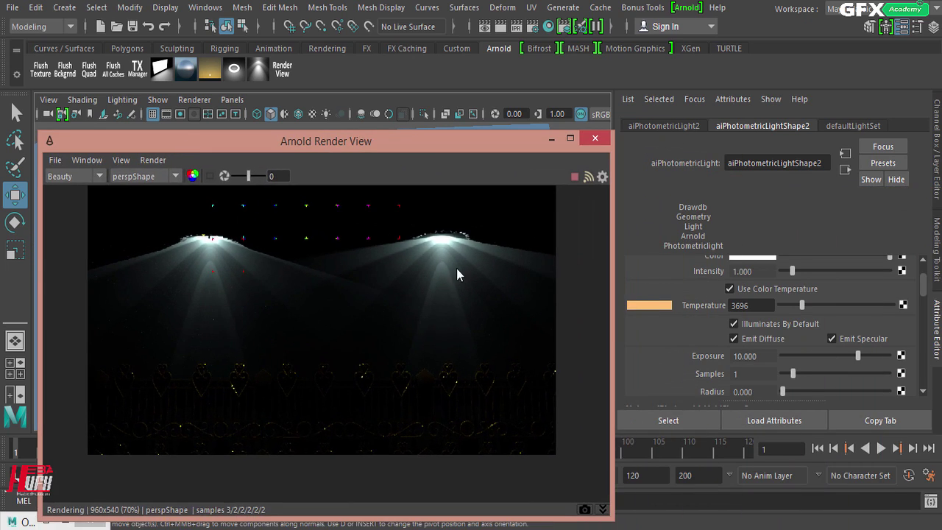
{"action": "left_click_drag", "start_coordinate": [802, 304], "coordinate": [859, 306]}
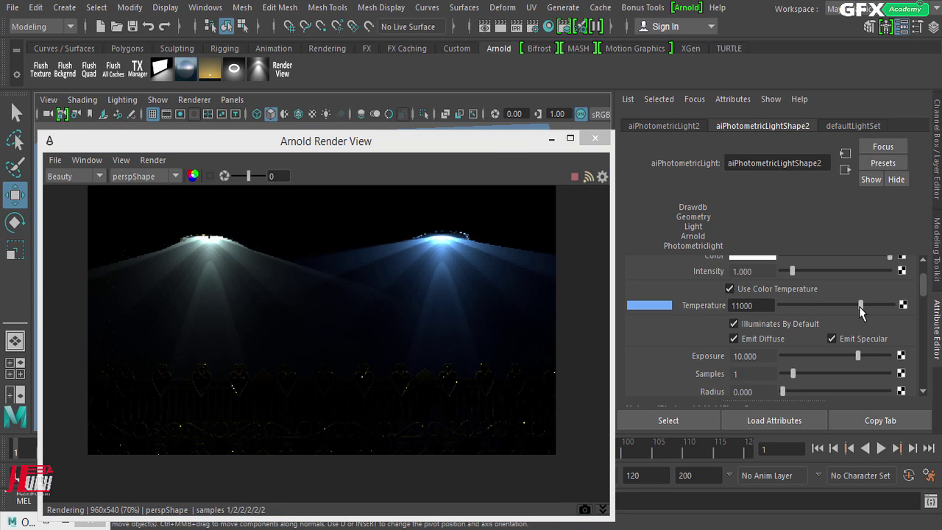
{"action": "left_click_drag", "start_coordinate": [493, 149], "coordinate": [718, 118]}
{"action": "left_click", "coordinate": [74, 292]}
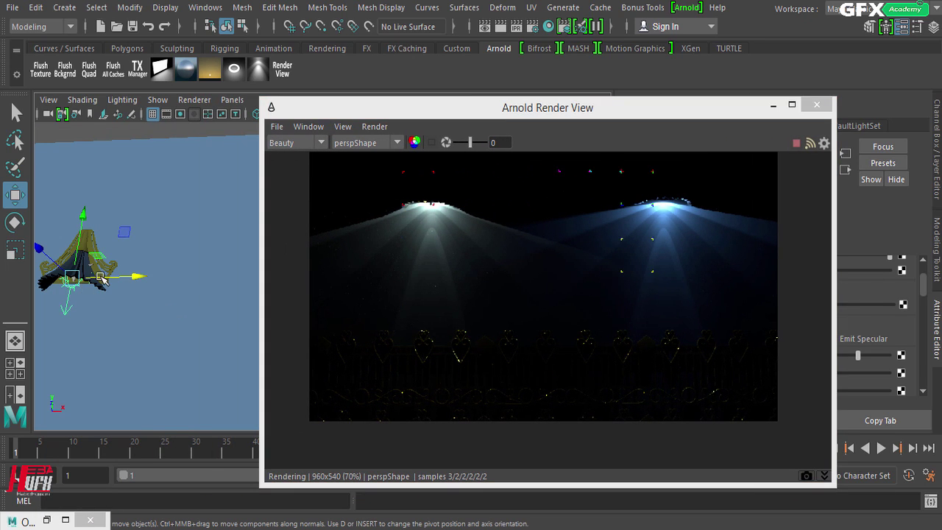
{"action": "left_click", "coordinate": [549, 108]}
{"action": "left_click_drag", "start_coordinate": [549, 107], "coordinate": [348, 114]}
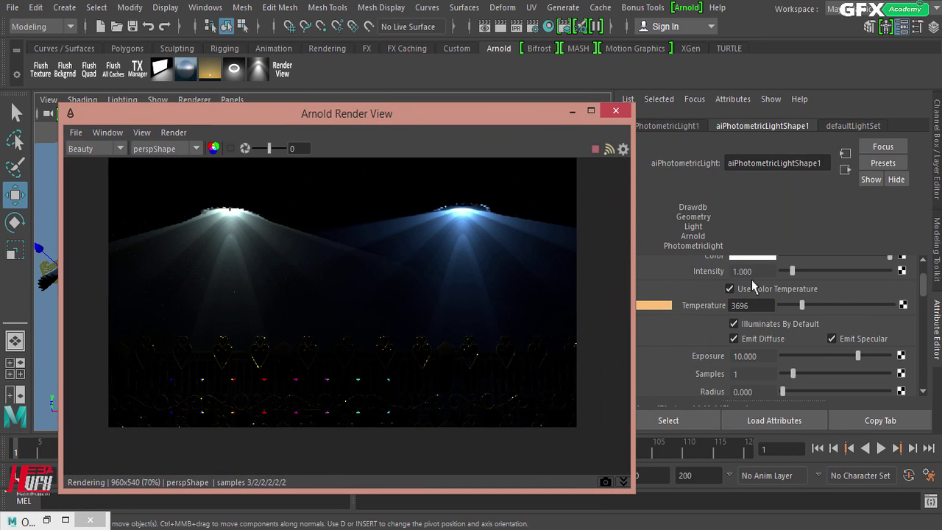
{"action": "left_click", "coordinate": [852, 305]}
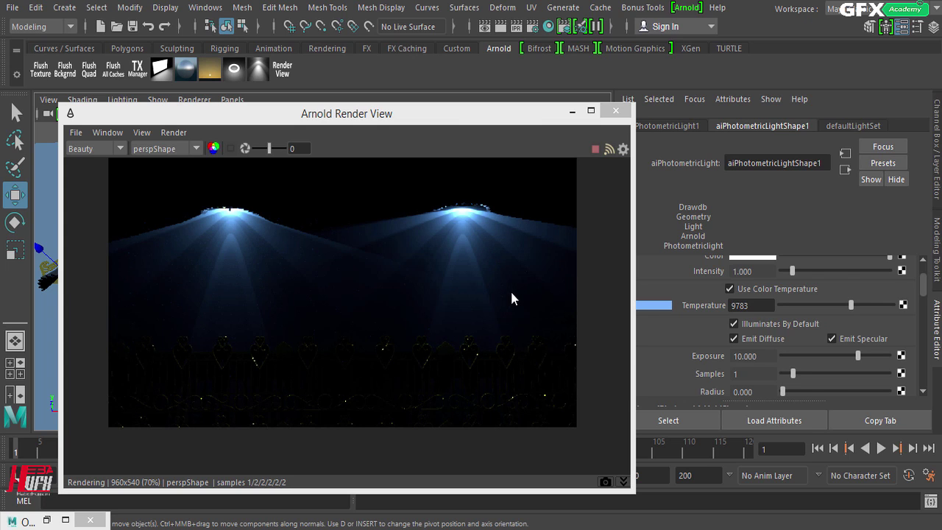
{"action": "left_click_drag", "start_coordinate": [466, 122], "coordinate": [824, 121]}
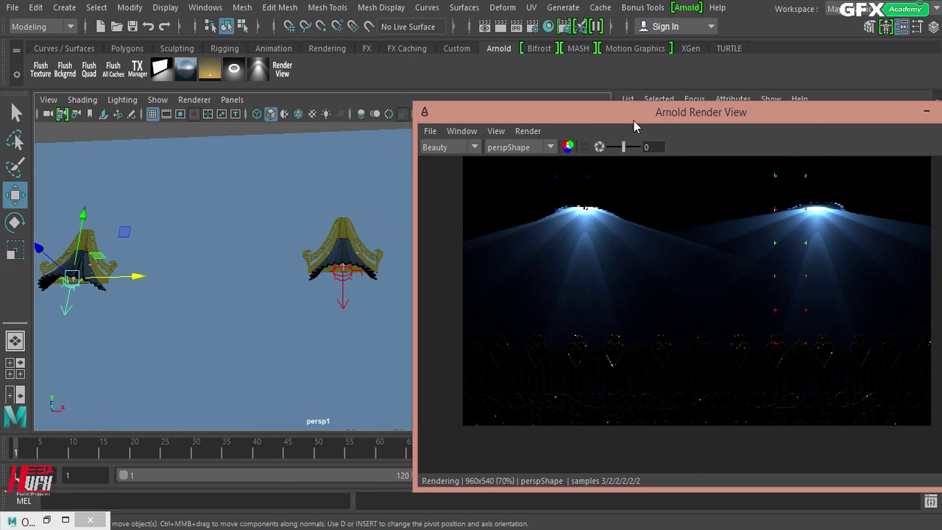
Select the hidden areaLight1 in the Outliner, unhide it, and check the balcony scene in the render.
{"action": "left_click_drag", "start_coordinate": [634, 121], "coordinate": [526, 46]}
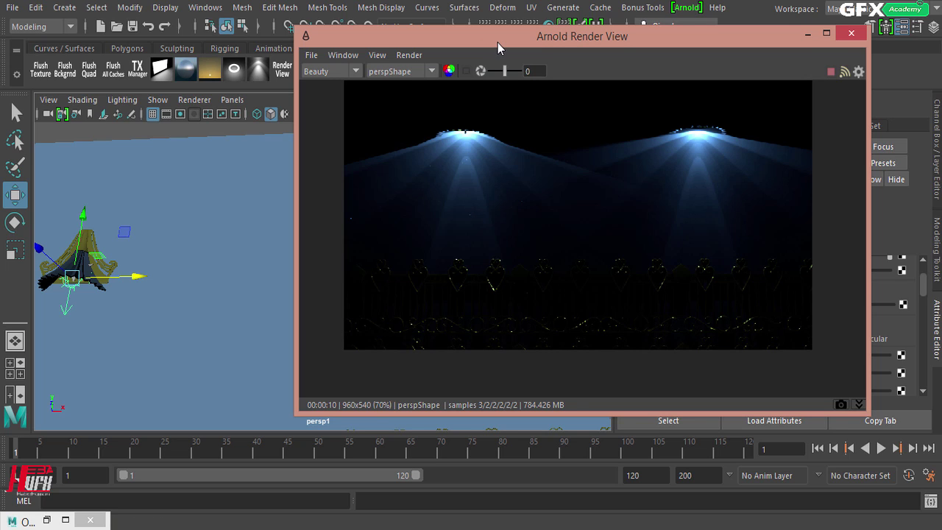
{"action": "left_click_drag", "start_coordinate": [497, 43], "coordinate": [478, 34]}
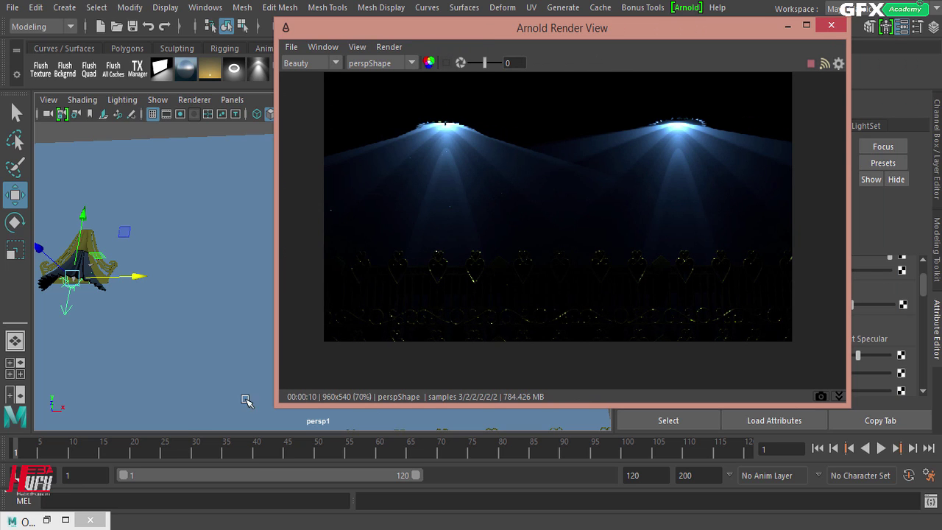
{"action": "left_click", "coordinate": [46, 520]}
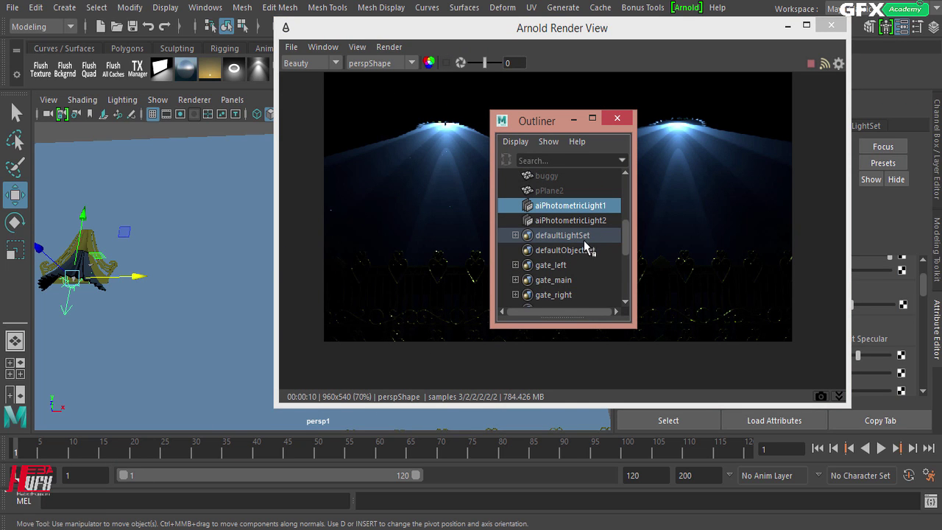
{"action": "left_click_drag", "start_coordinate": [627, 241], "coordinate": [627, 225]}
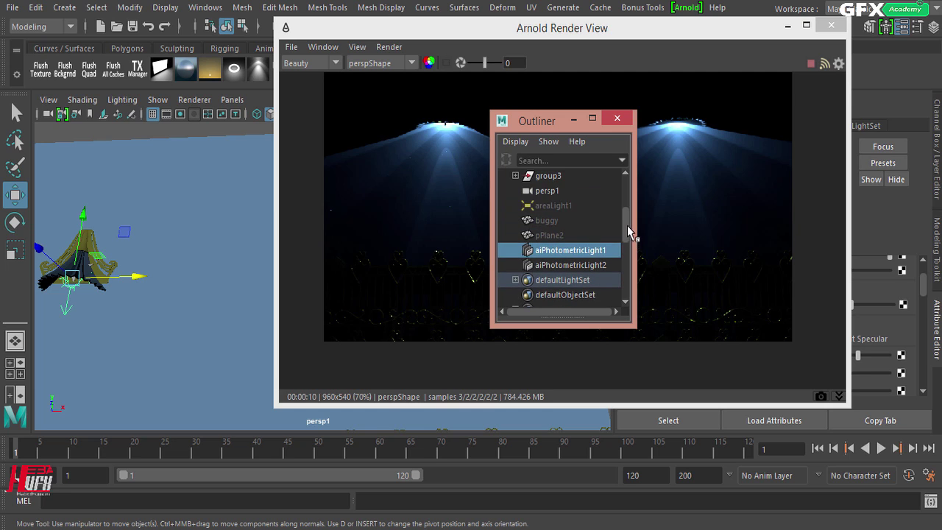
{"action": "left_click", "coordinate": [568, 206]}
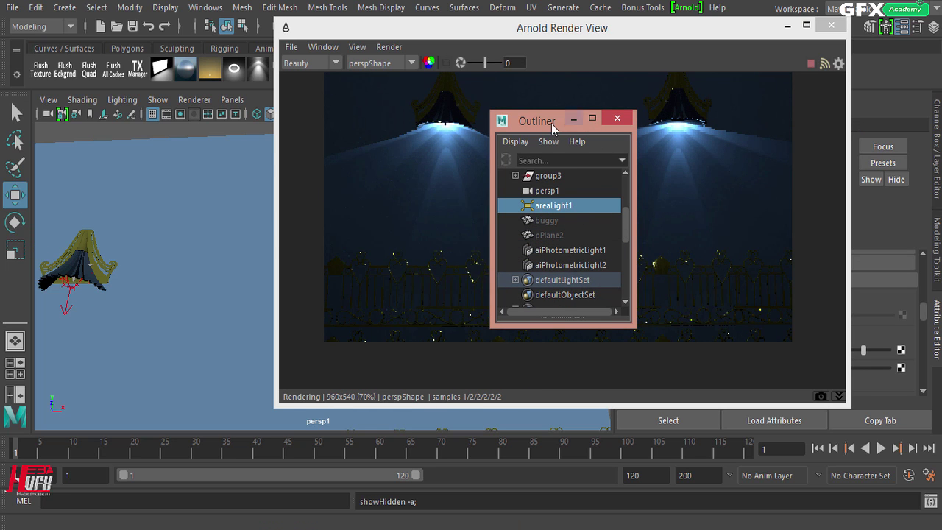
{"action": "left_click_drag", "start_coordinate": [573, 125], "coordinate": [527, 154]}
{"action": "left_click", "coordinate": [526, 150]}
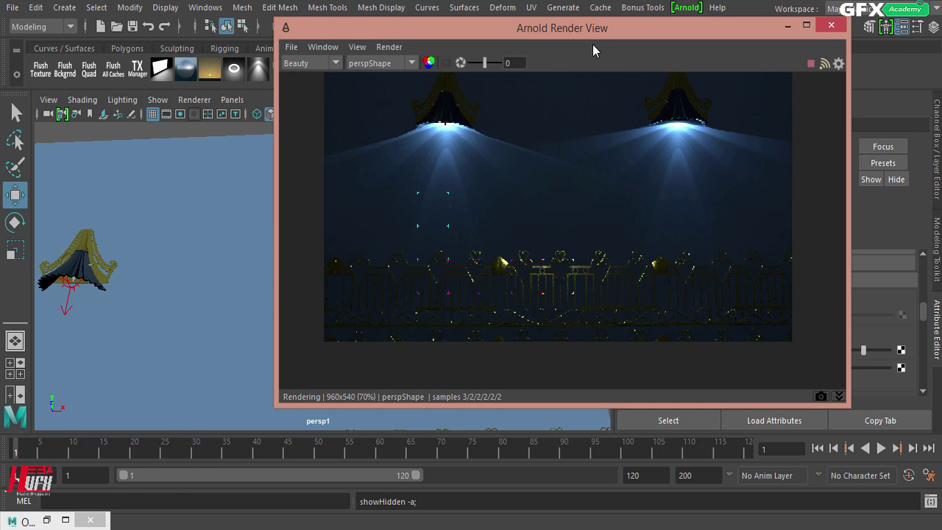
{"action": "left_click_drag", "start_coordinate": [594, 33], "coordinate": [750, 26]}
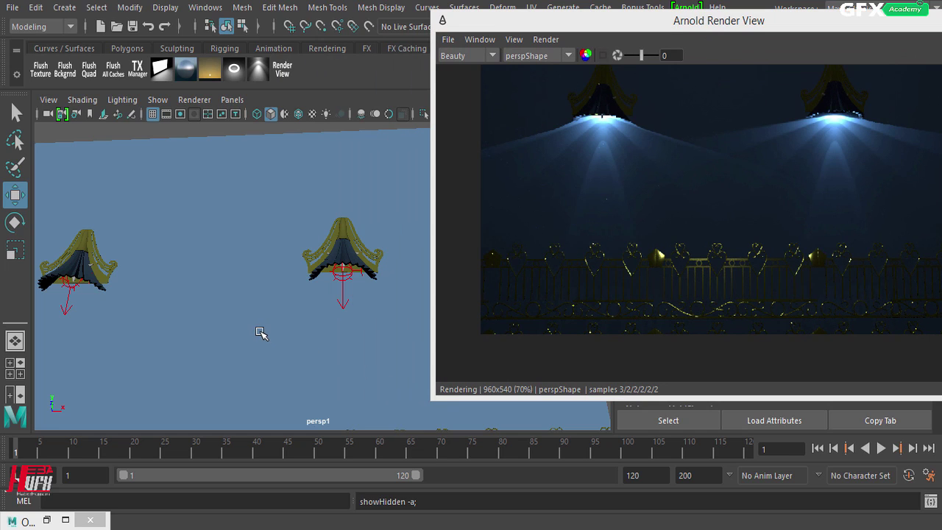
Close the render view and unhide the buggy and pPlane2 objects in the Outliner.
{"action": "left_click_drag", "start_coordinate": [267, 340], "coordinate": [295, 398], "text": "alt"}
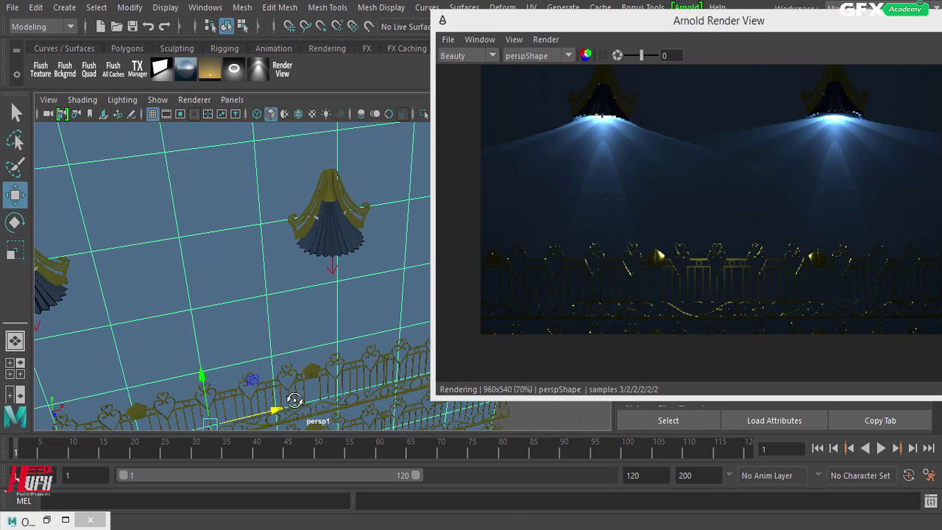
{"action": "middle_click_drag", "start_coordinate": [297, 321], "coordinate": [305, 83], "text": "alt"}
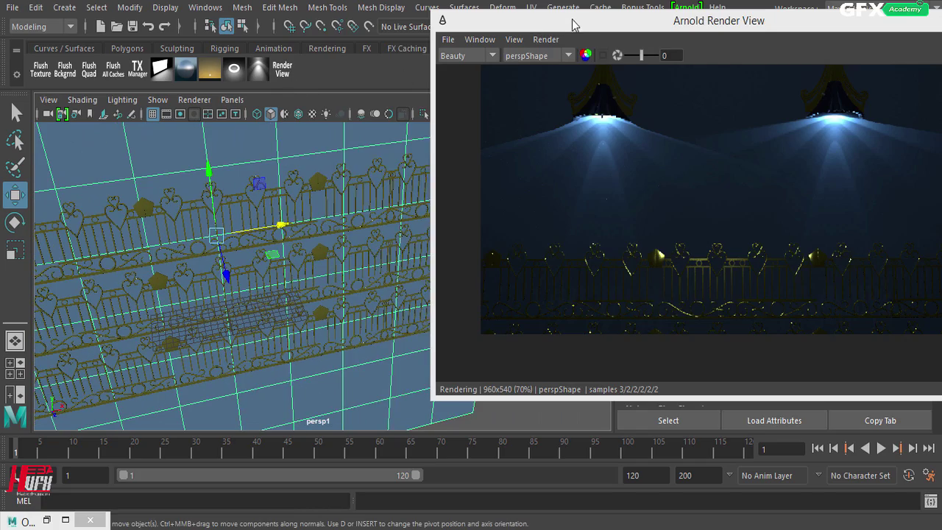
{"action": "left_click_drag", "start_coordinate": [551, 23], "coordinate": [365, 53]}
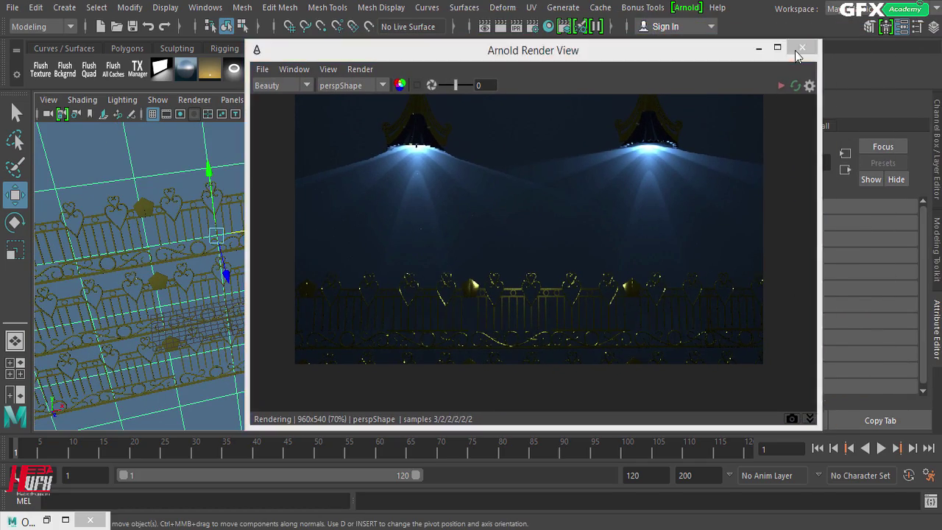
{"action": "left_click", "coordinate": [802, 48]}
{"action": "middle_click_drag", "start_coordinate": [326, 309], "coordinate": [459, 279], "text": "alt"}
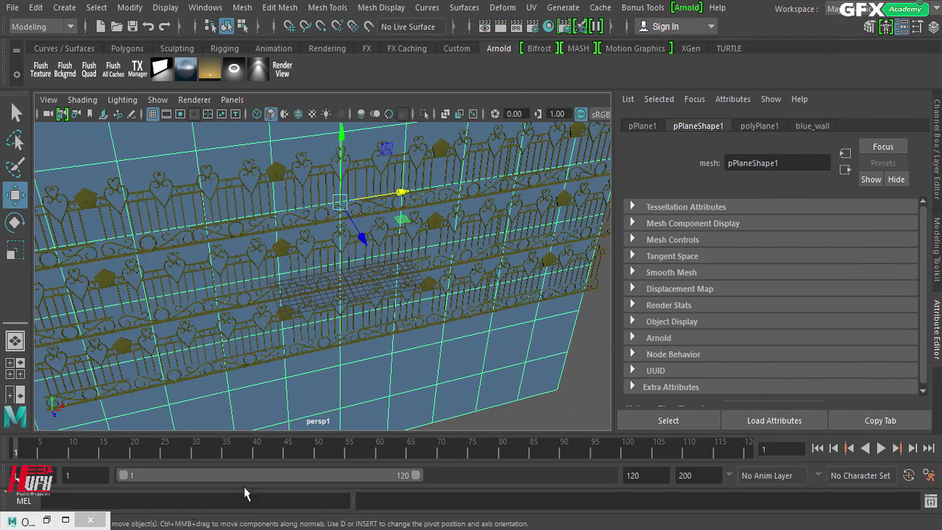
{"action": "left_click", "coordinate": [46, 520]}
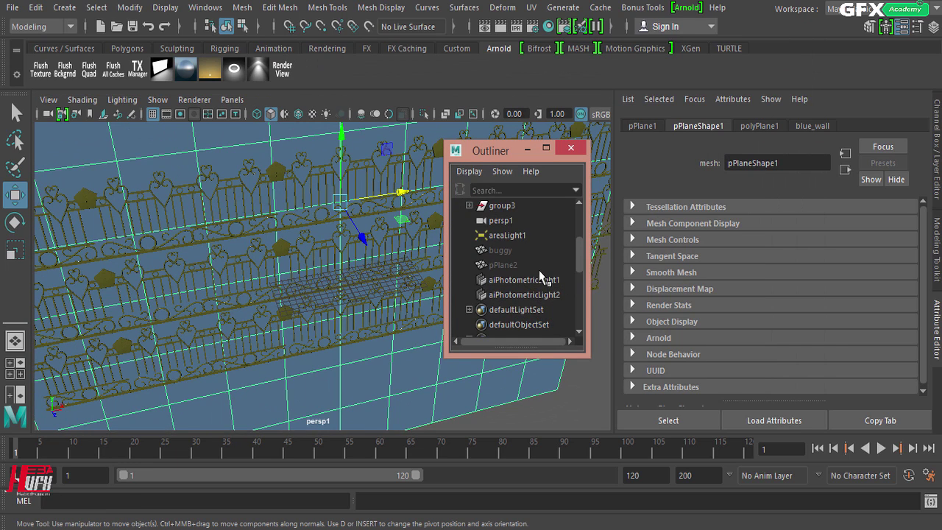
{"action": "left_click", "coordinate": [511, 266]}
{"action": "left_click", "coordinate": [510, 251], "text": "ctrl"}
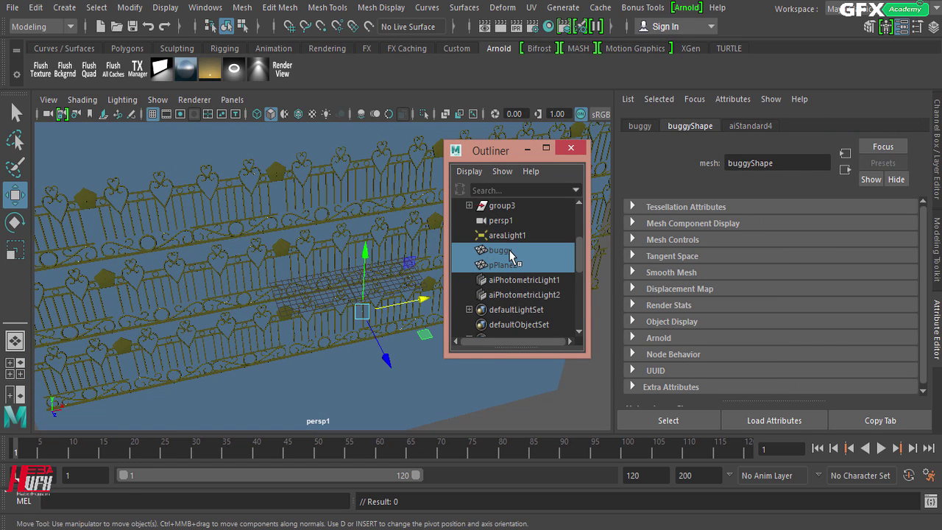
{"action": "key", "text": "shift+h"}
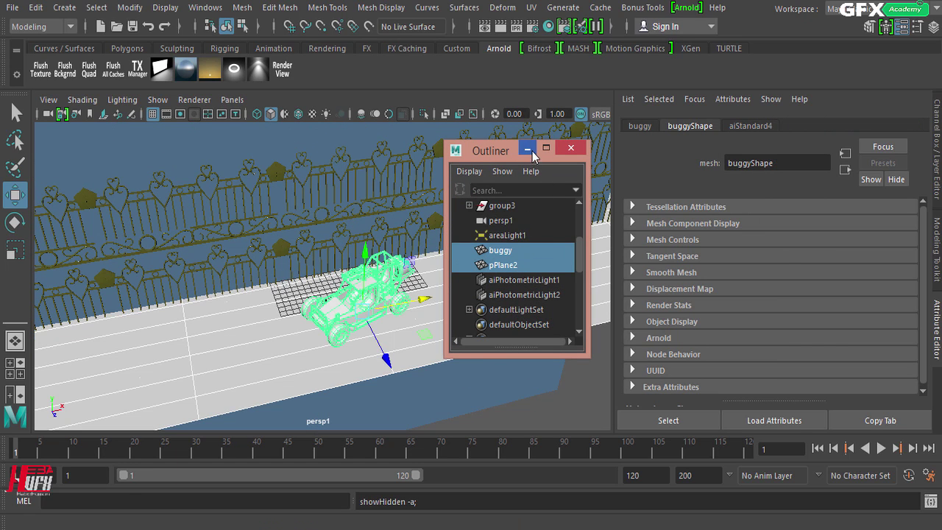
{"action": "left_click", "coordinate": [527, 148]}
Frame the buggy from a low front-side angle in the viewport and start the Arnold render.
{"action": "left_click_drag", "start_coordinate": [412, 296], "coordinate": [210, 297], "text": "alt"}
{"action": "right_click_drag", "start_coordinate": [210, 297], "coordinate": [408, 303], "text": "alt"}
{"action": "left_click_drag", "start_coordinate": [408, 303], "coordinate": [359, 246], "text": "alt"}
{"action": "right_click_drag", "start_coordinate": [184, 299], "coordinate": [286, 272], "text": "alt"}
{"action": "left_click_drag", "start_coordinate": [286, 272], "coordinate": [307, 253], "text": "alt"}
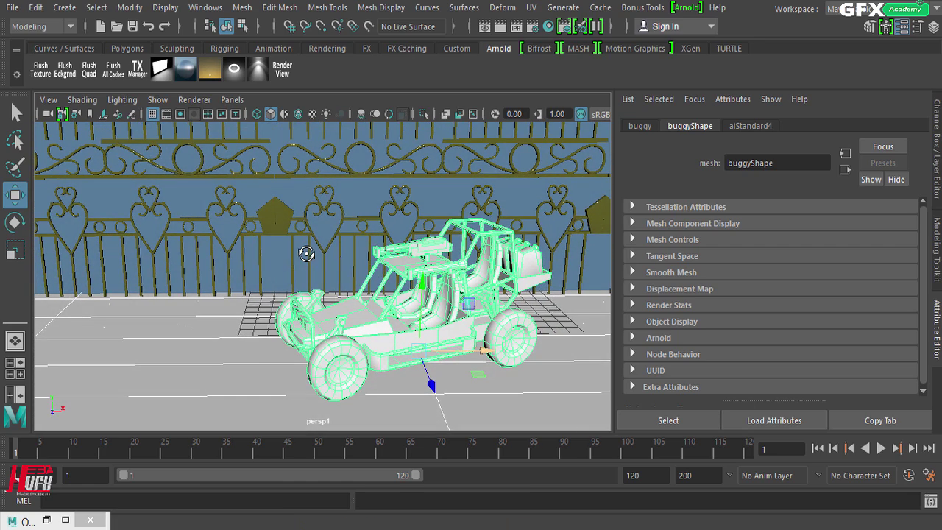
{"action": "left_click", "coordinate": [288, 72]}
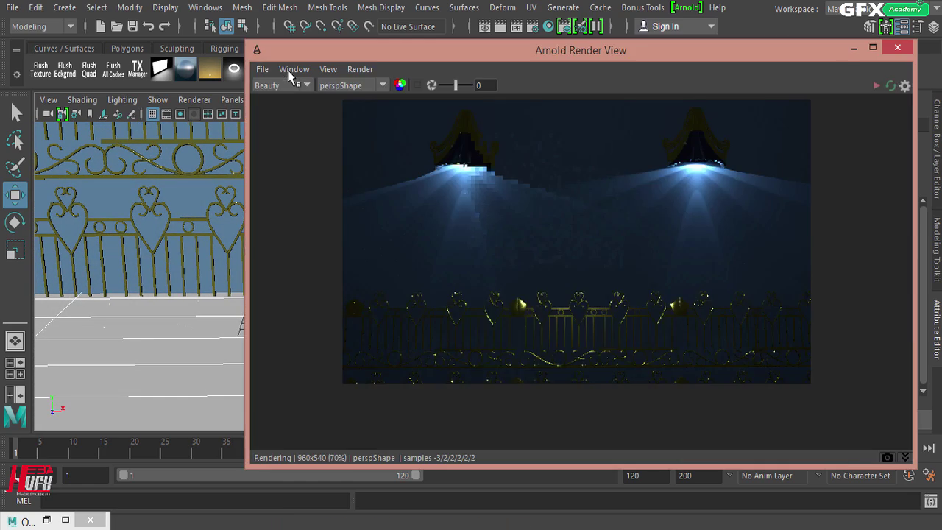
{"action": "left_click", "coordinate": [878, 86]}
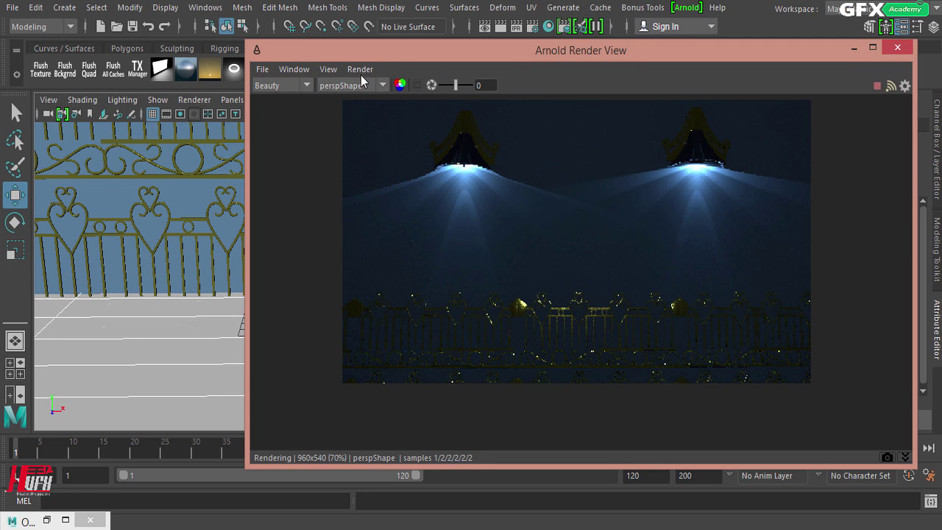
Compare the persp and persp1 camera views and set the render camera to perspShape2.
{"action": "left_click_drag", "start_coordinate": [324, 53], "coordinate": [315, 178]}
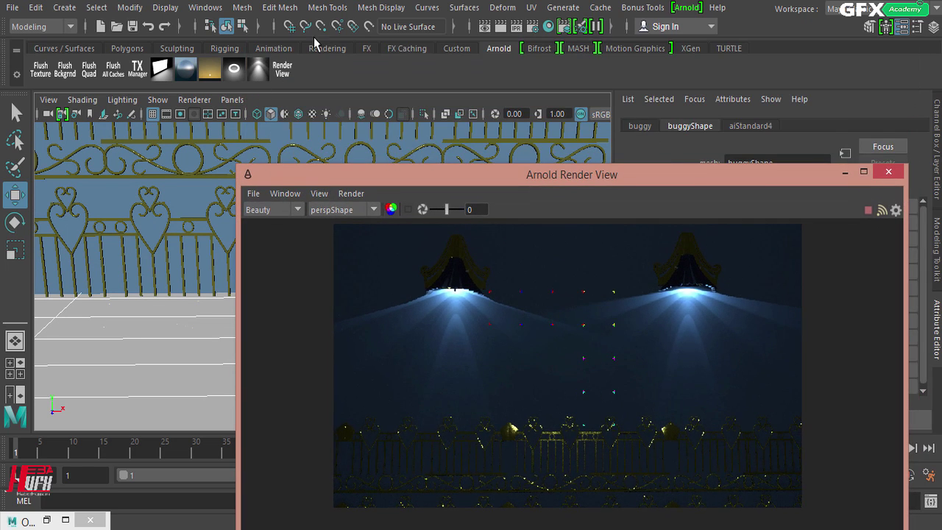
{"action": "left_click", "coordinate": [232, 99]}
{"action": "mouse_move", "coordinate": [254, 115]}
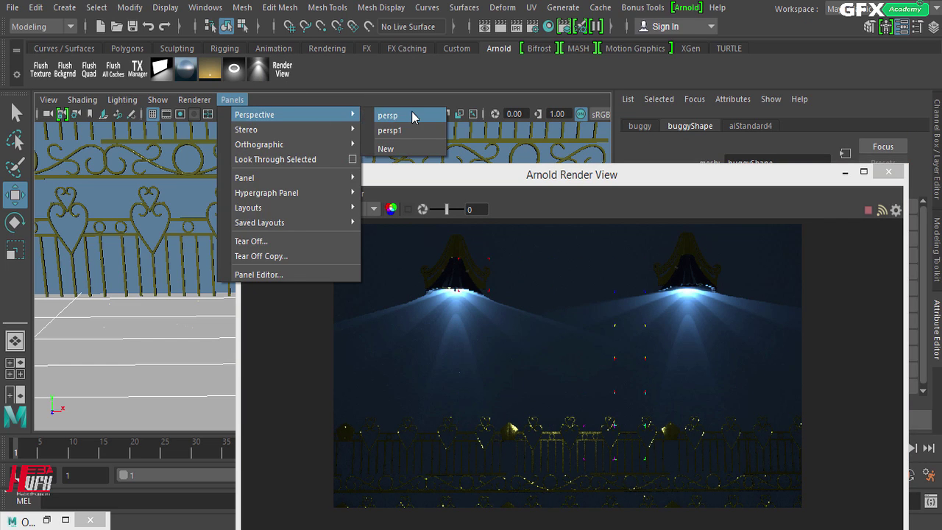
{"action": "left_click", "coordinate": [412, 115]}
{"action": "left_click", "coordinate": [237, 101]}
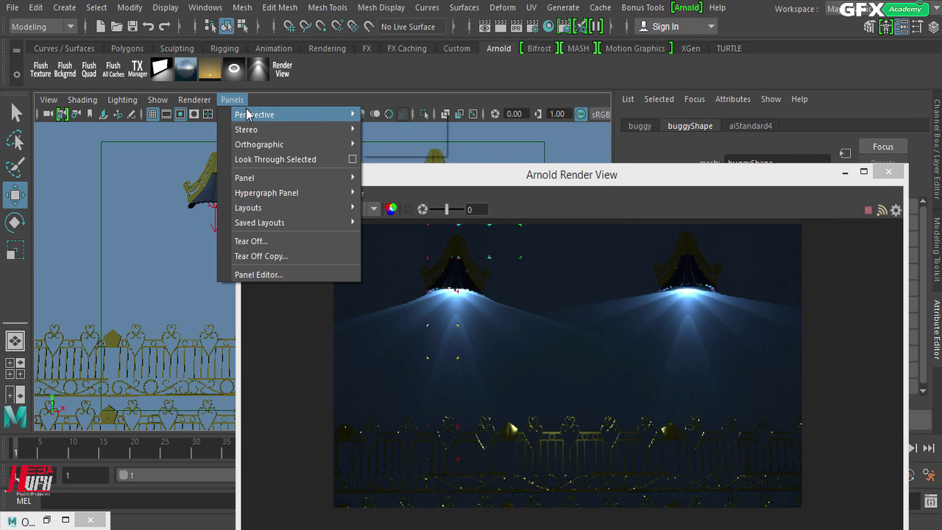
{"action": "left_click", "coordinate": [424, 132]}
{"action": "left_click", "coordinate": [359, 211]}
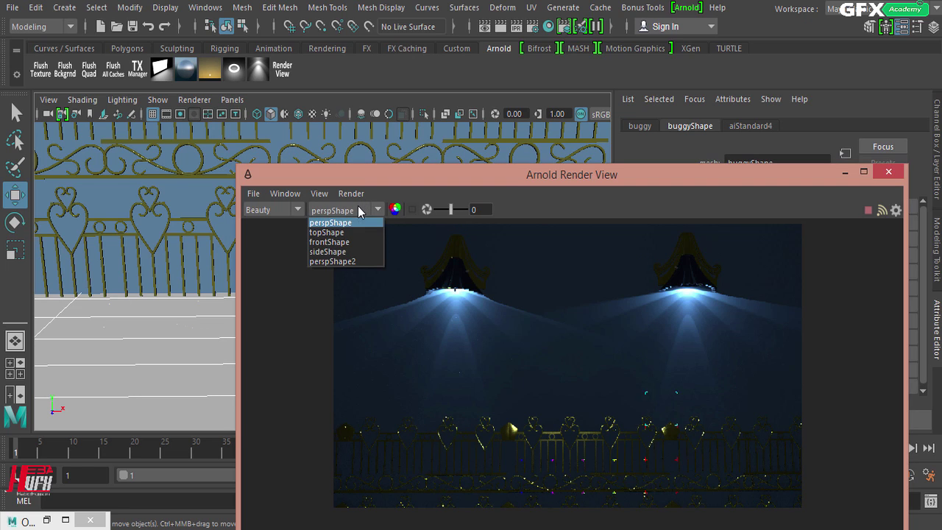
{"action": "left_click", "coordinate": [358, 262]}
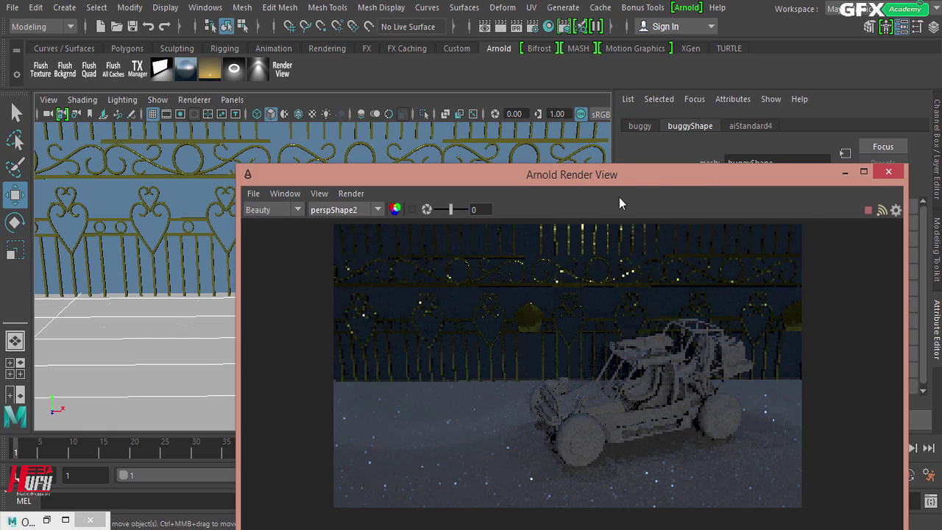
Shift the persp1 view sideways to center the buggy in the frame and check the updated render.
{"action": "left_click_drag", "start_coordinate": [588, 176], "coordinate": [448, 34]}
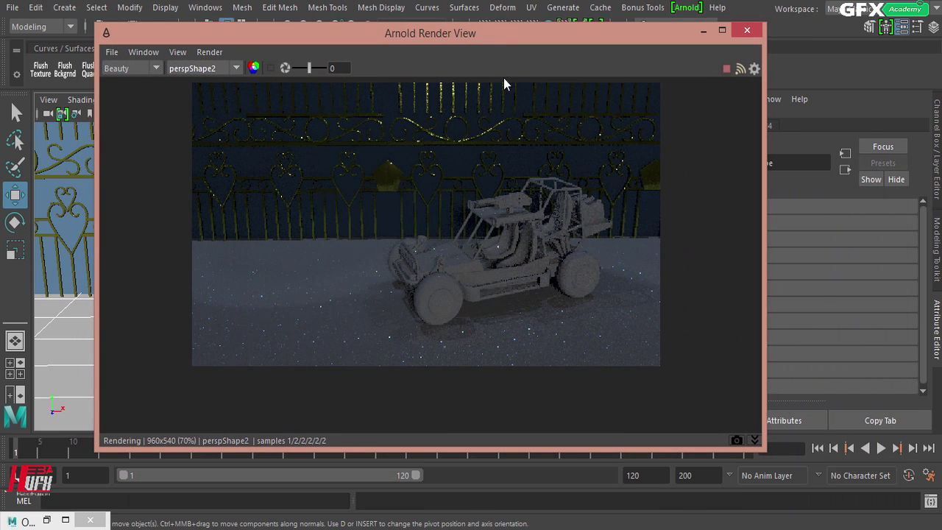
{"action": "left_click_drag", "start_coordinate": [557, 37], "coordinate": [924, 72]}
{"action": "middle_click_drag", "start_coordinate": [309, 328], "coordinate": [182, 329]}
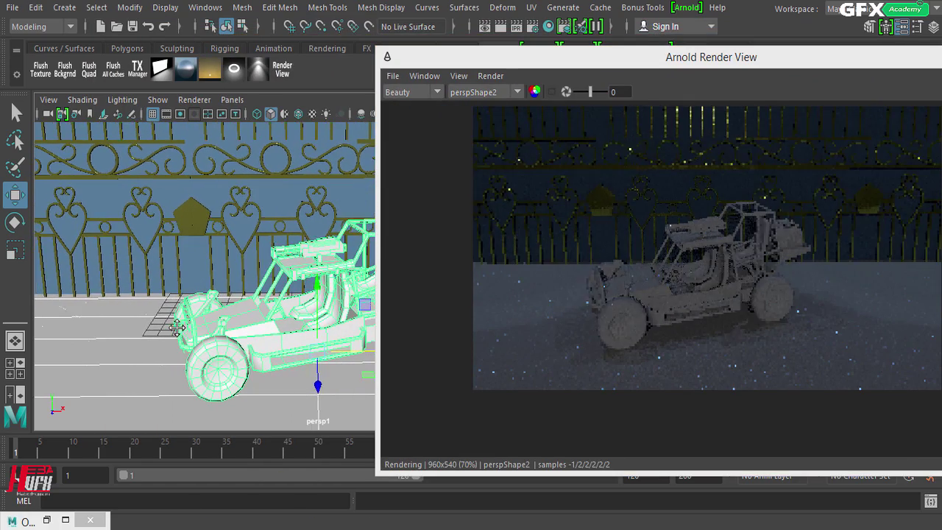
{"action": "left_click_drag", "start_coordinate": [766, 59], "coordinate": [551, 28]}
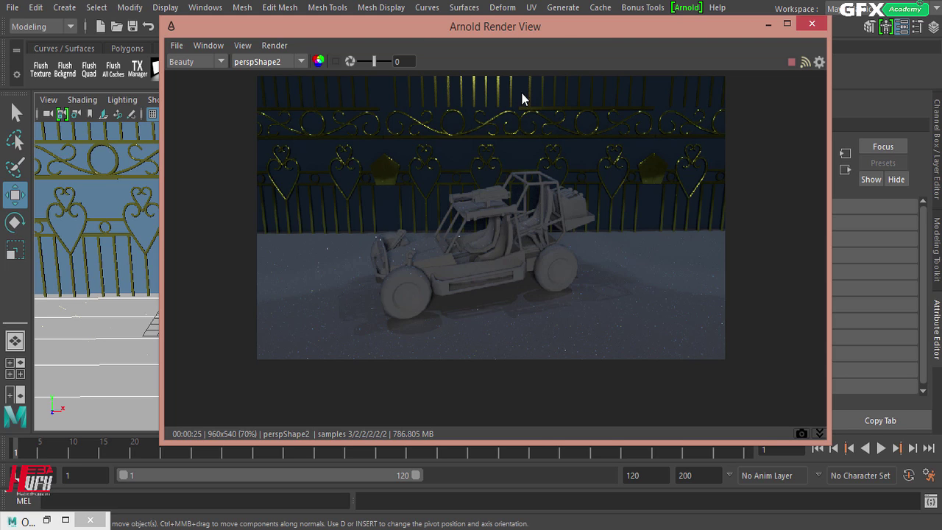
Review the Arnold sampling values in the Render Settings, including Diffuse, and close the settings.
{"action": "left_click_drag", "start_coordinate": [555, 33], "coordinate": [543, 93]}
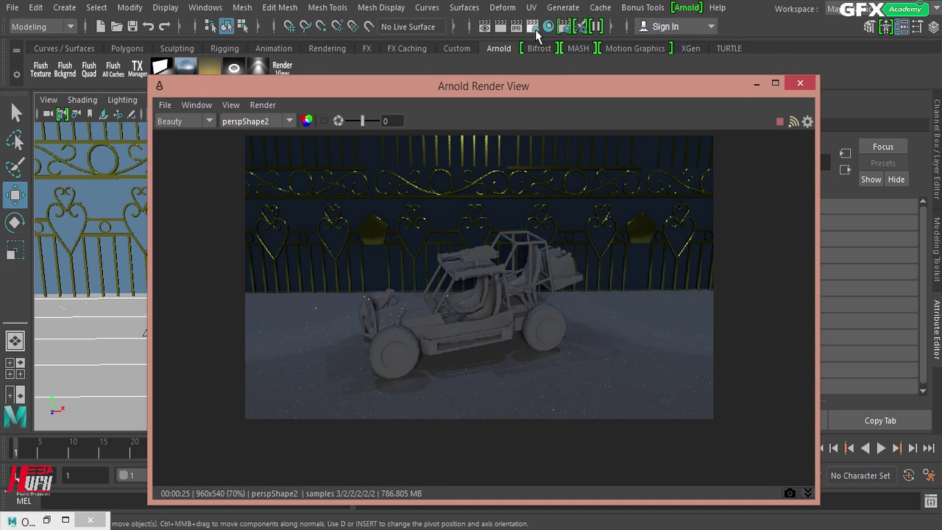
{"action": "left_click", "coordinate": [532, 26]}
{"action": "left_click_drag", "start_coordinate": [542, 60], "coordinate": [429, 27]}
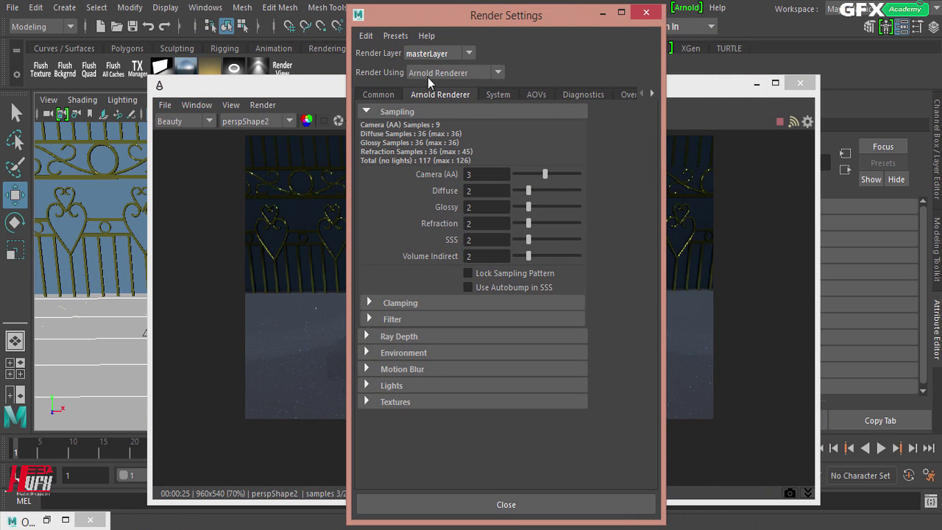
{"action": "left_click", "coordinate": [486, 194]}
{"action": "left_click_drag", "start_coordinate": [528, 16], "coordinate": [758, 6]}
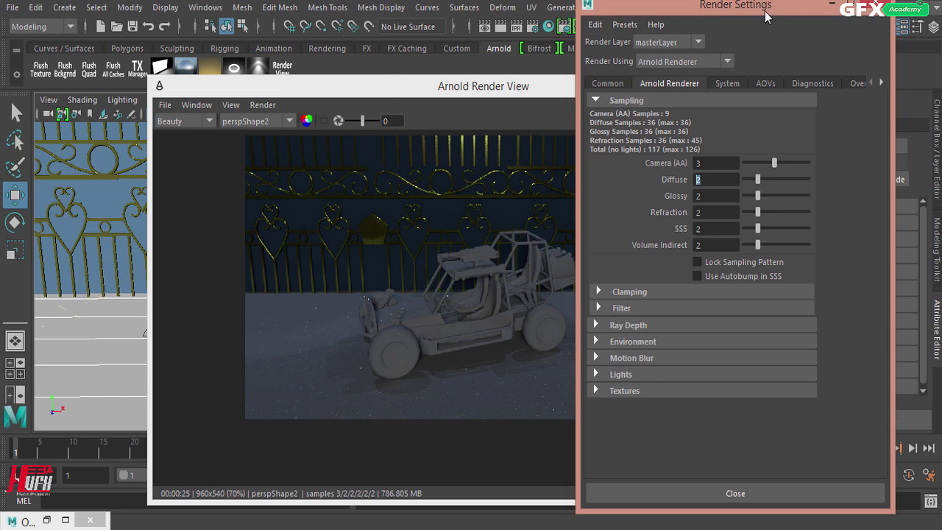
{"action": "left_click_drag", "start_coordinate": [765, 11], "coordinate": [468, 56]}
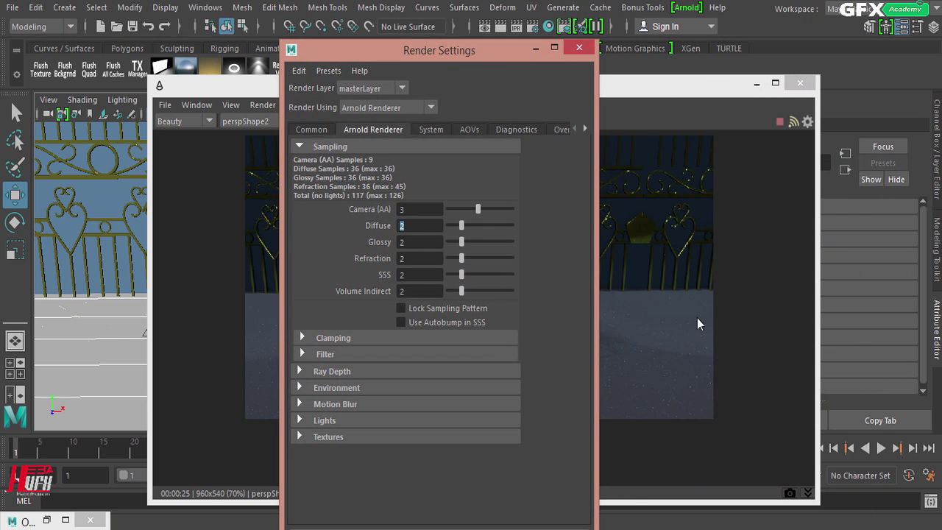
{"action": "left_click", "coordinate": [579, 49]}
Select aiPhotometricLight1 in the Outliner and narrow the render view to expose the light's attributes.
{"action": "left_click_drag", "start_coordinate": [599, 89], "coordinate": [521, 68]}
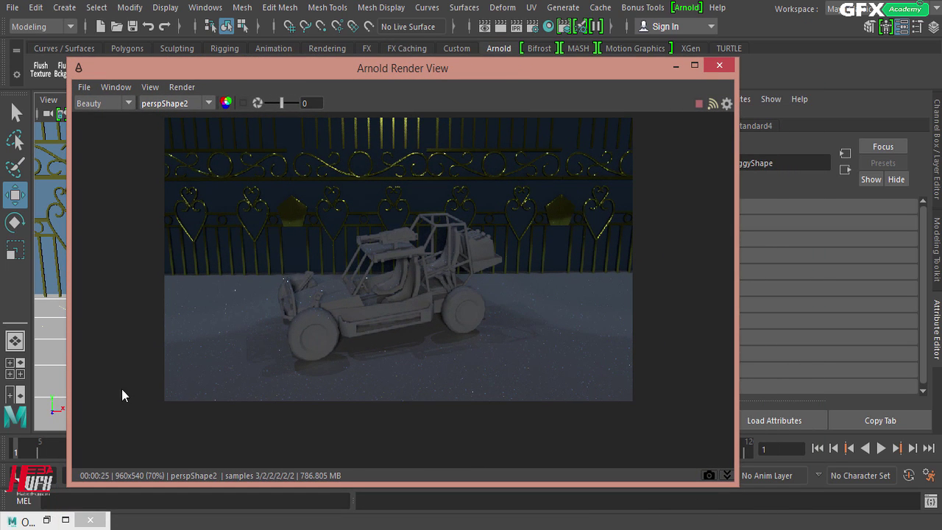
{"action": "left_click", "coordinate": [47, 521]}
{"action": "scroll", "coordinate": [516, 273], "scroll_direction": "down", "scroll_amount": 3}
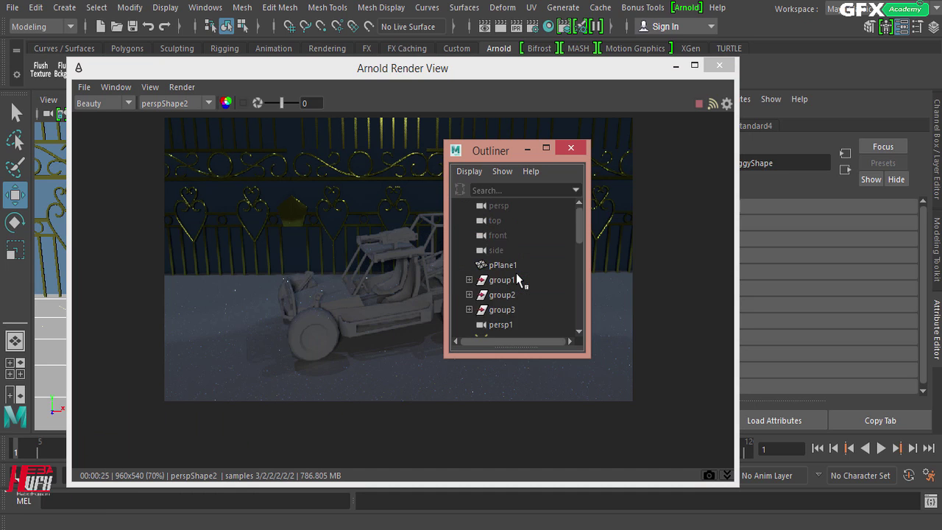
{"action": "scroll", "coordinate": [517, 279], "scroll_direction": "up", "scroll_amount": 2}
{"action": "left_click", "coordinate": [519, 266]}
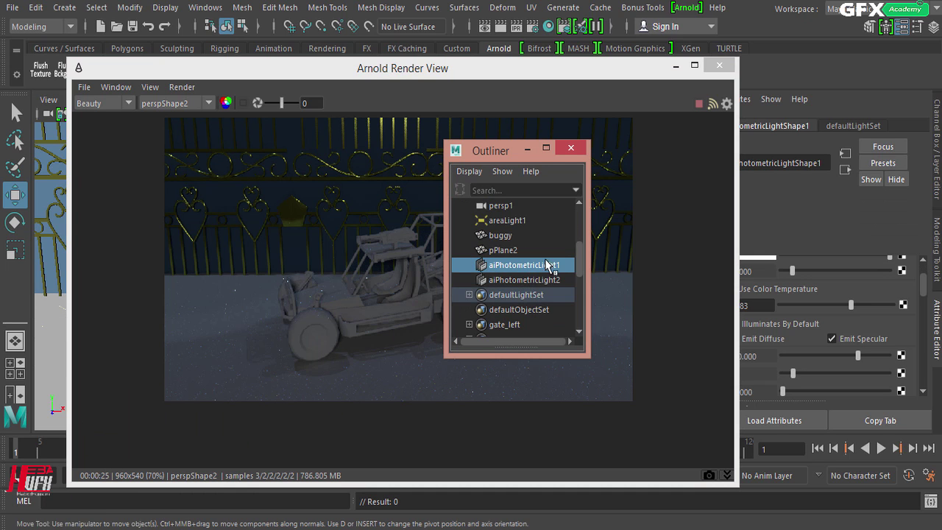
{"action": "left_click", "coordinate": [527, 149]}
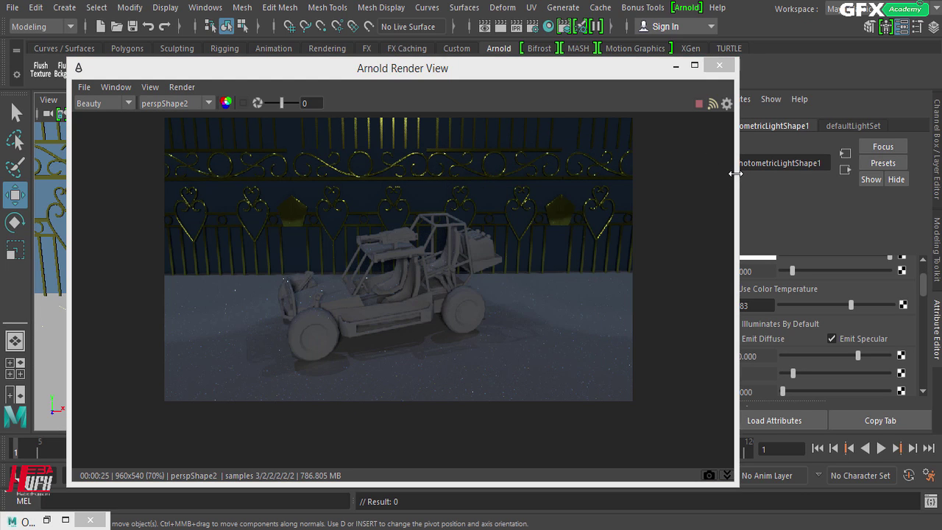
{"action": "left_click_drag", "start_coordinate": [736, 175], "coordinate": [610, 179]}
Examine the Indirect and Exposure attributes of the selected photometric light.
{"action": "left_click_drag", "start_coordinate": [925, 280], "coordinate": [926, 325]}
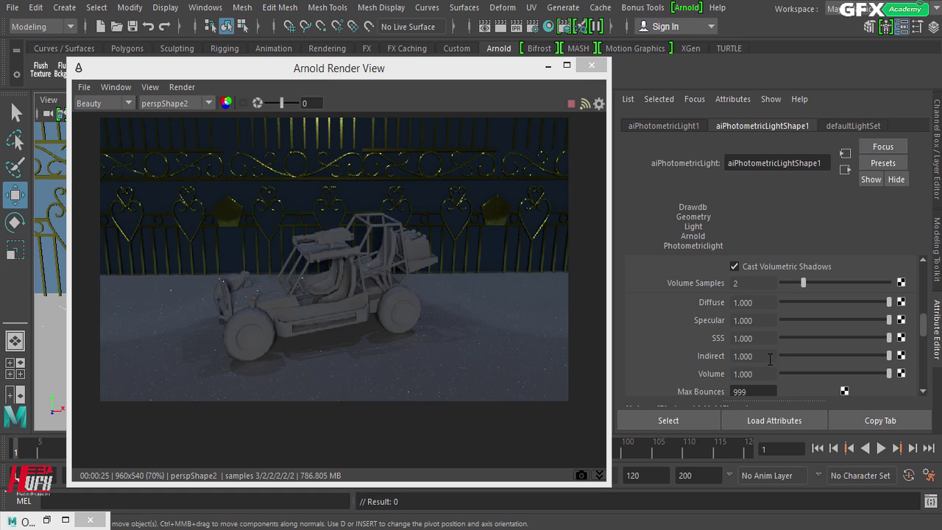
{"action": "left_click_drag", "start_coordinate": [758, 358], "coordinate": [638, 358]}
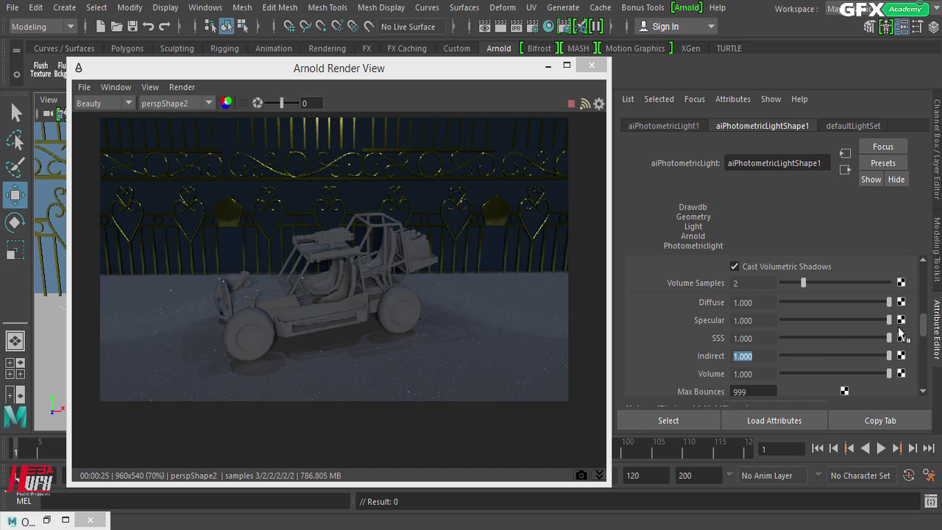
{"action": "left_click_drag", "start_coordinate": [924, 325], "coordinate": [924, 292]}
{"action": "double_click", "coordinate": [731, 320]}
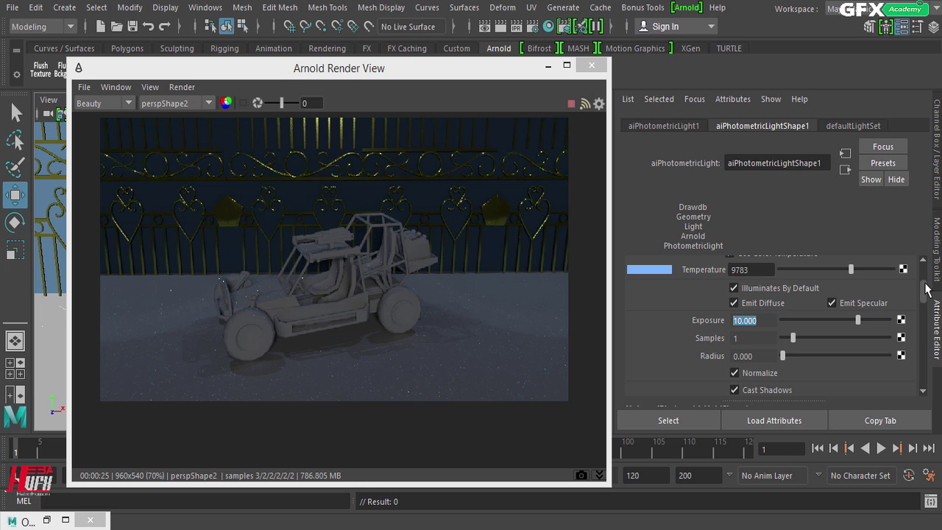
{"action": "left_click_drag", "start_coordinate": [926, 292], "coordinate": [929, 329]}
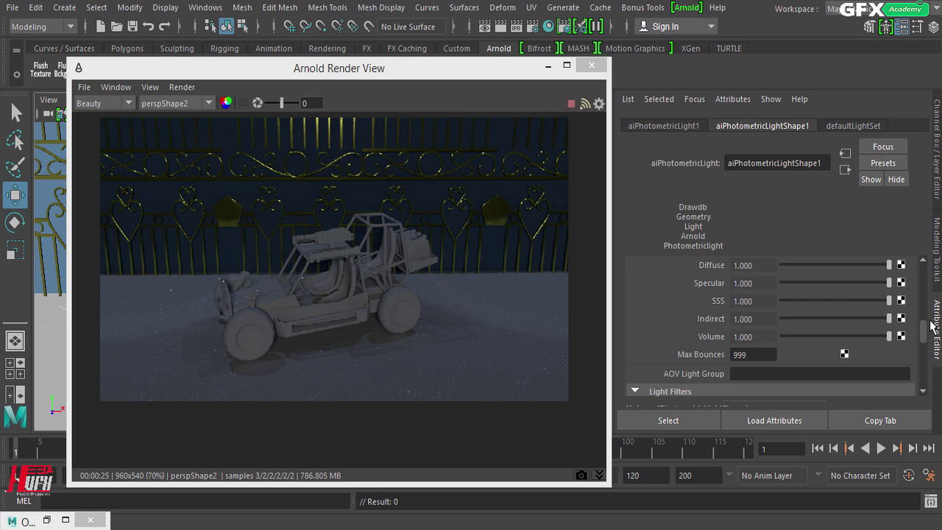
{"action": "left_click_drag", "start_coordinate": [770, 319], "coordinate": [638, 320]}
Store a snapshot of the current buggy render and collapse the snapshot area.
{"action": "left_click", "coordinate": [581, 475]}
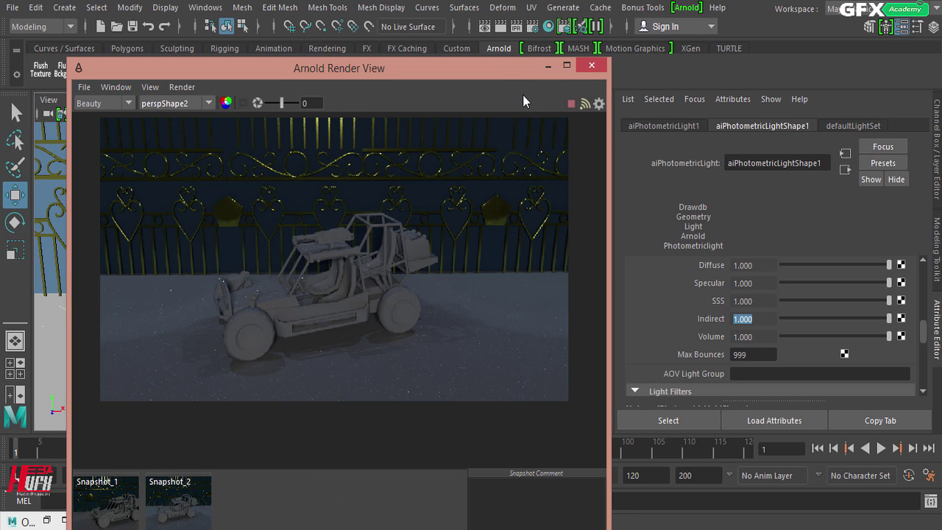
{"action": "left_click_drag", "start_coordinate": [495, 58], "coordinate": [475, 21]}
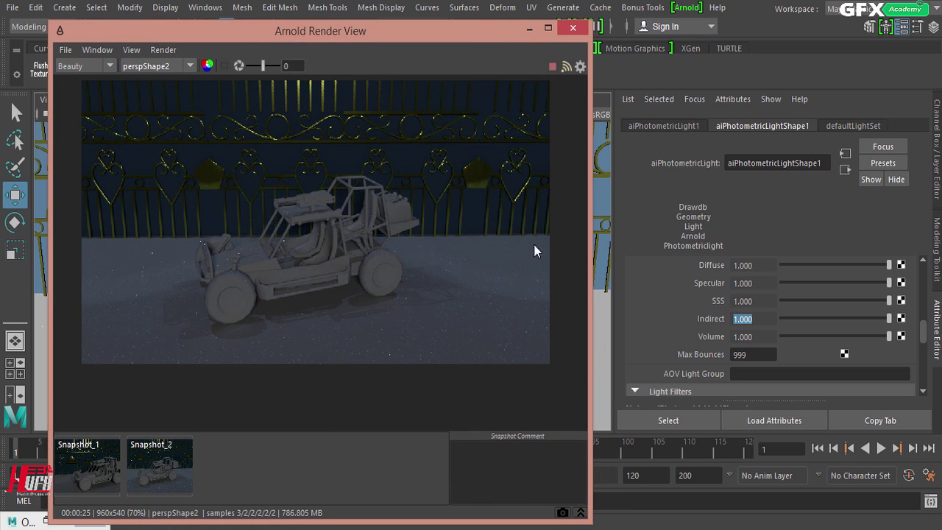
{"action": "left_click", "coordinate": [580, 513]}
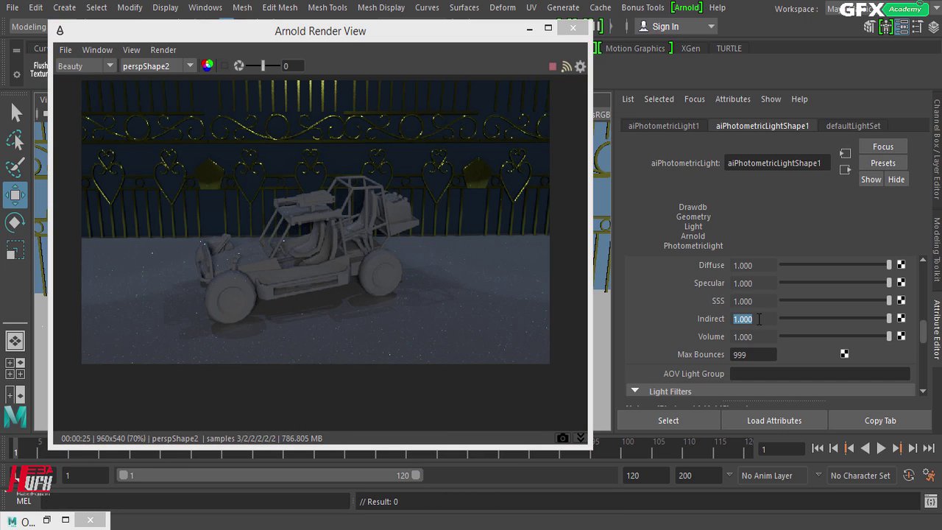
Set the Indirect contribution of aiPhotometricLight1 to 0.5 and check the buggy render.
{"action": "left_click", "coordinate": [662, 334]}
{"action": "type", "text": "0.5"}
{"action": "key", "text": "Return"}
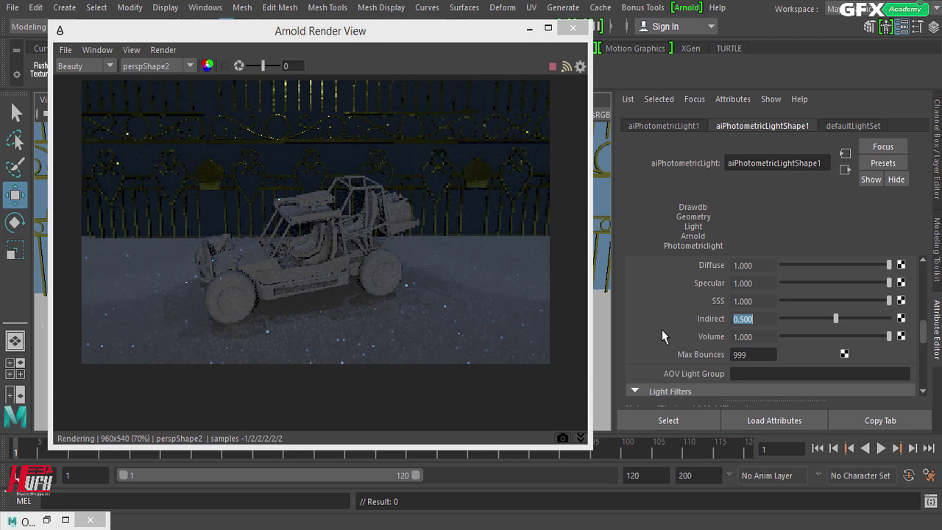
{"action": "left_click_drag", "start_coordinate": [477, 40], "coordinate": [635, 93]}
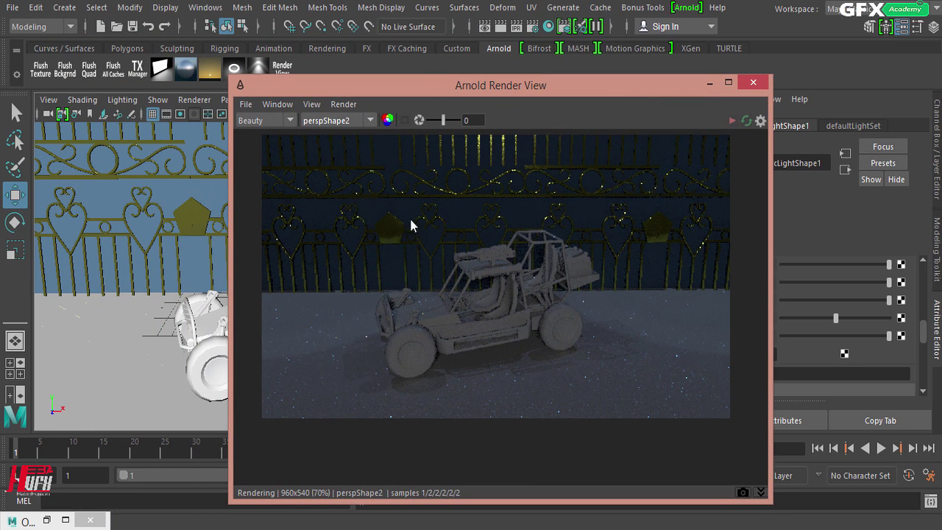
Set the Indirect contribution of aiPhotometricLight2 to 0.5 and restart the interactive render.
{"action": "left_click", "coordinate": [46, 520]}
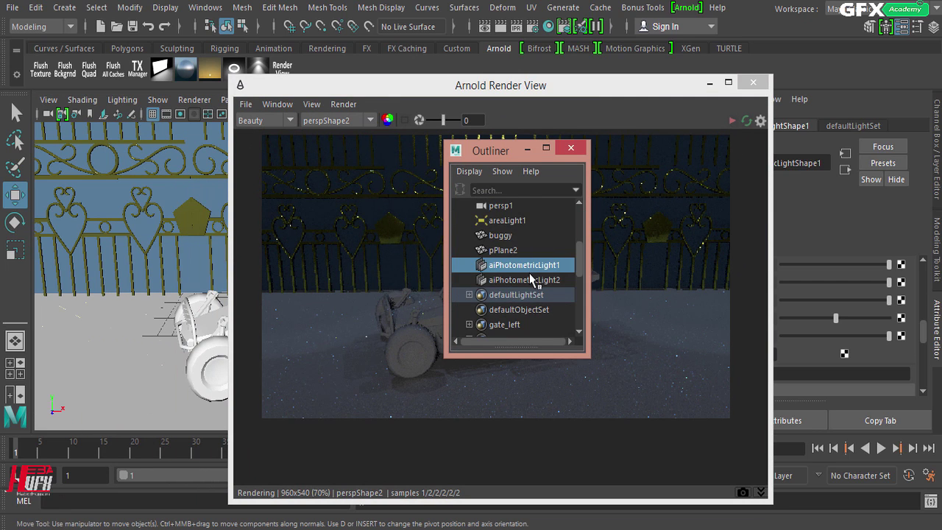
{"action": "left_click", "coordinate": [530, 279]}
{"action": "left_click", "coordinate": [527, 148]}
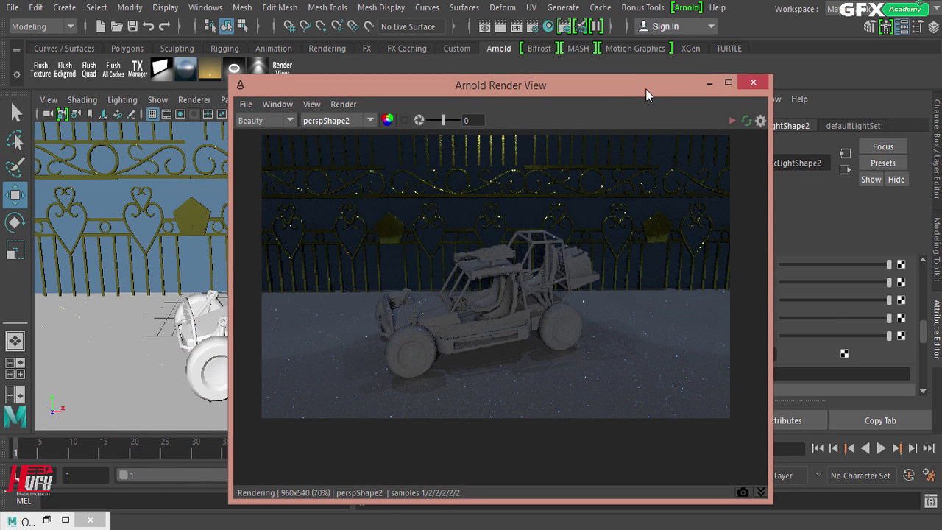
{"action": "left_click_drag", "start_coordinate": [646, 89], "coordinate": [466, 82]}
{"action": "left_click_drag", "start_coordinate": [758, 318], "coordinate": [644, 316]}
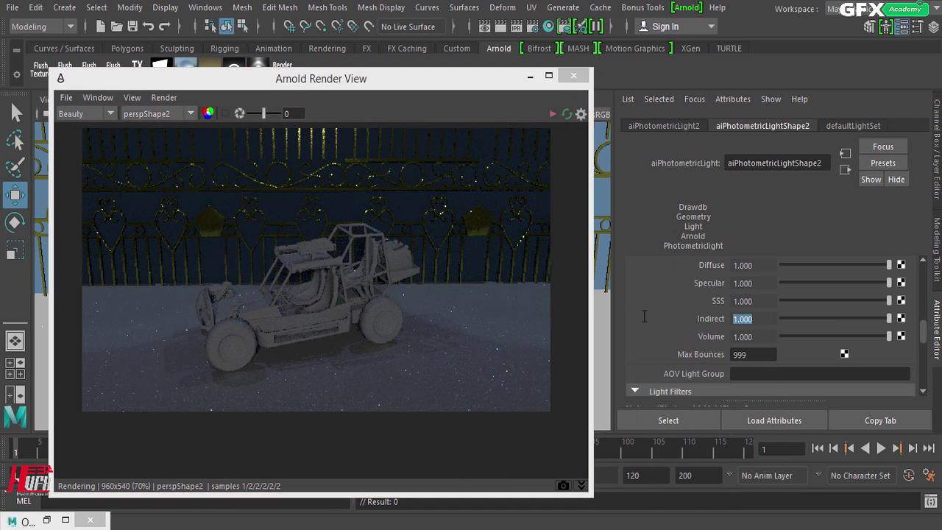
{"action": "type", "text": "0.5"}
{"action": "key", "text": "Return"}
{"action": "left_click", "coordinate": [547, 113]}
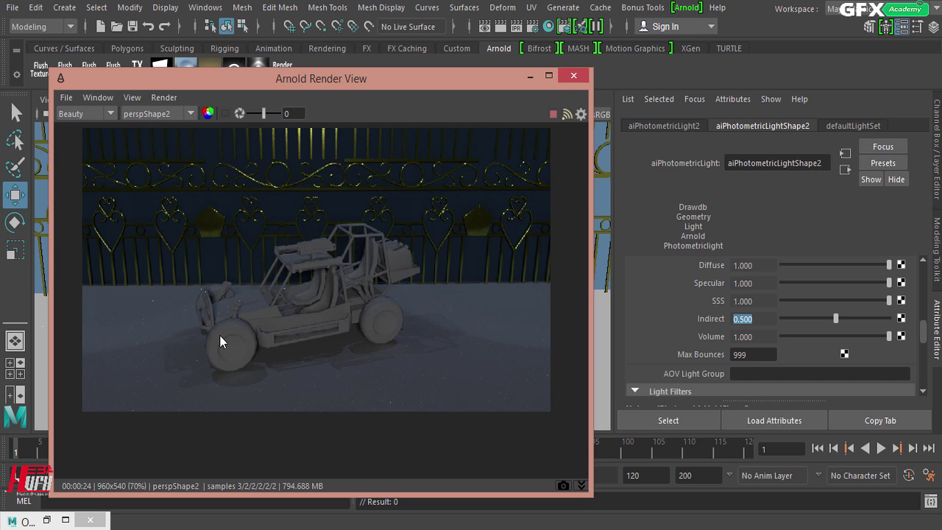
Compare the noise on the ground and around the buggy's wheels between Snapshot_2 and the current render.
{"action": "left_click_drag", "start_coordinate": [357, 86], "coordinate": [444, 55]}
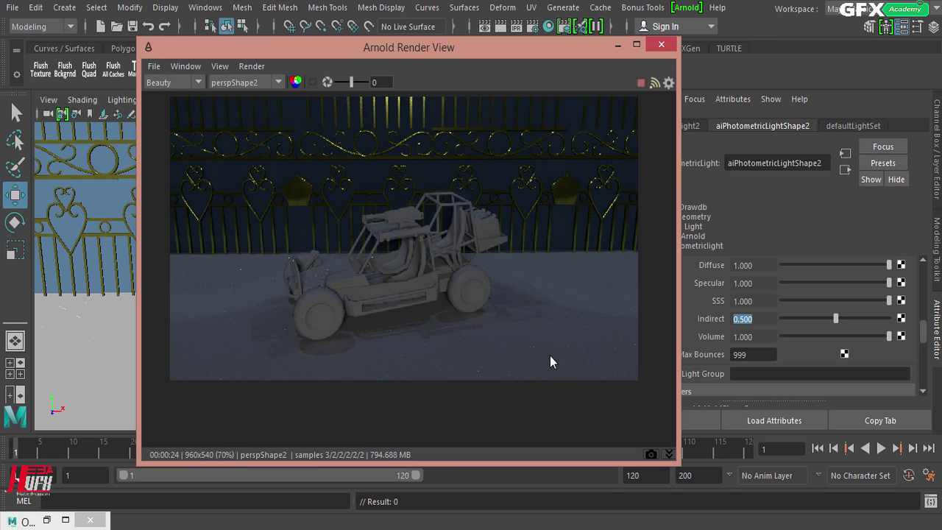
{"action": "scroll", "coordinate": [542, 307], "scroll_direction": "up", "scroll_amount": 4}
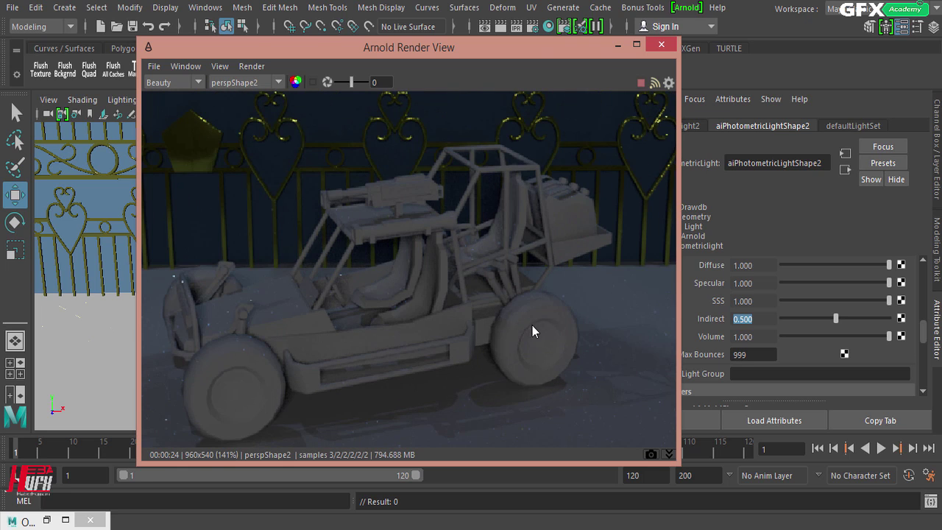
{"action": "middle_click_drag", "start_coordinate": [534, 331], "coordinate": [368, 273]}
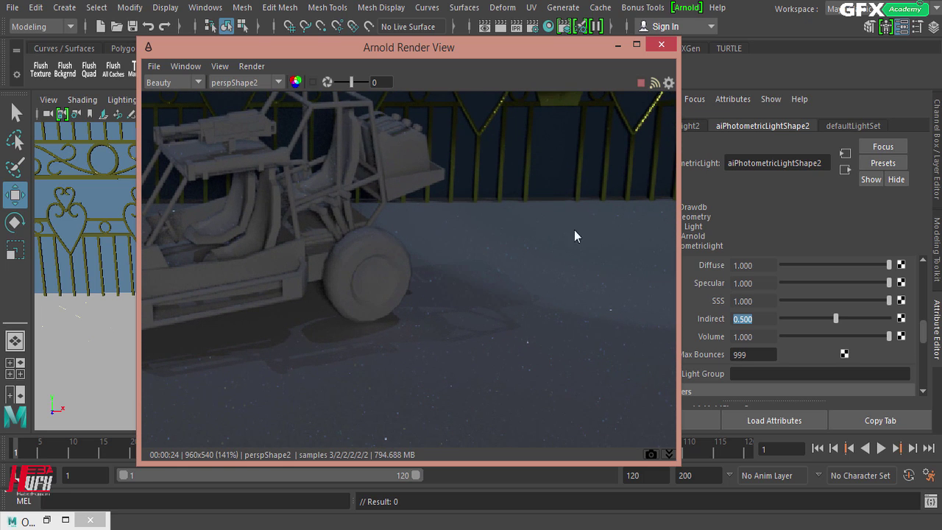
{"action": "left_click", "coordinate": [668, 454]}
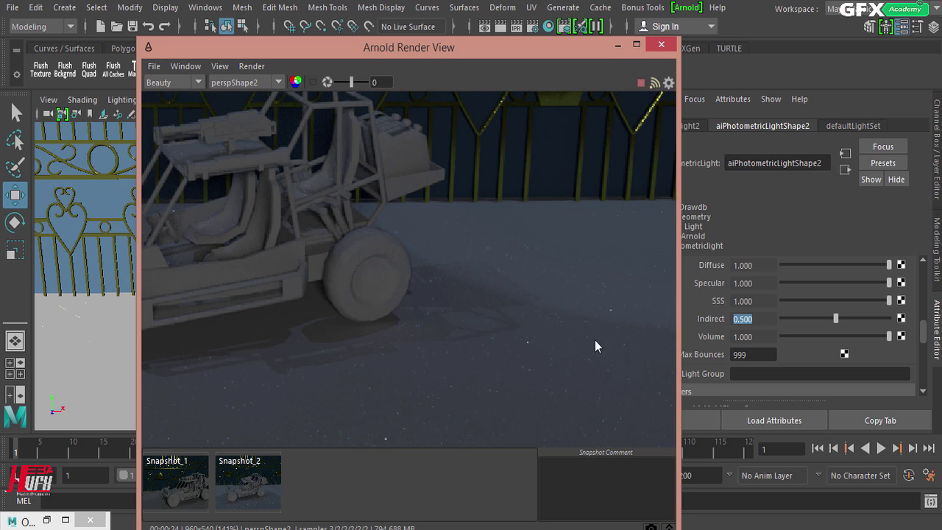
{"action": "left_click", "coordinate": [246, 478]}
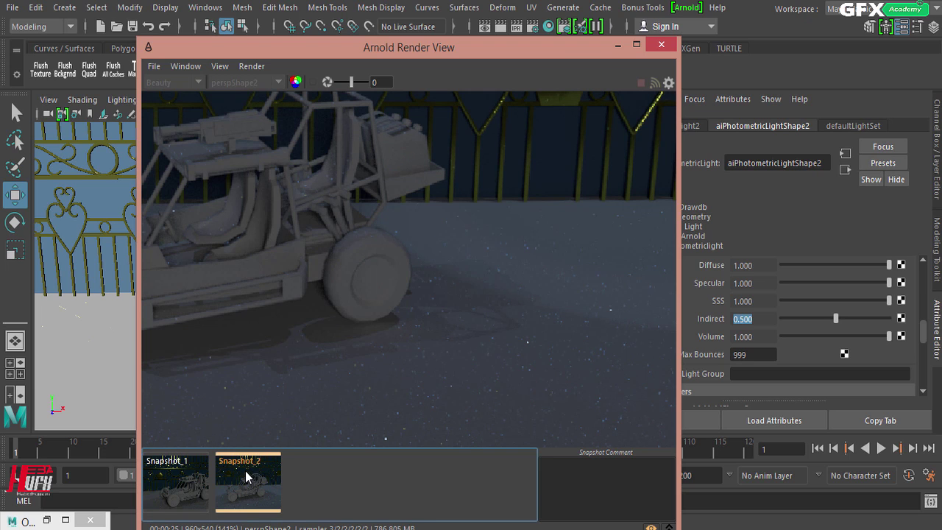
{"action": "left_click", "coordinate": [246, 477]}
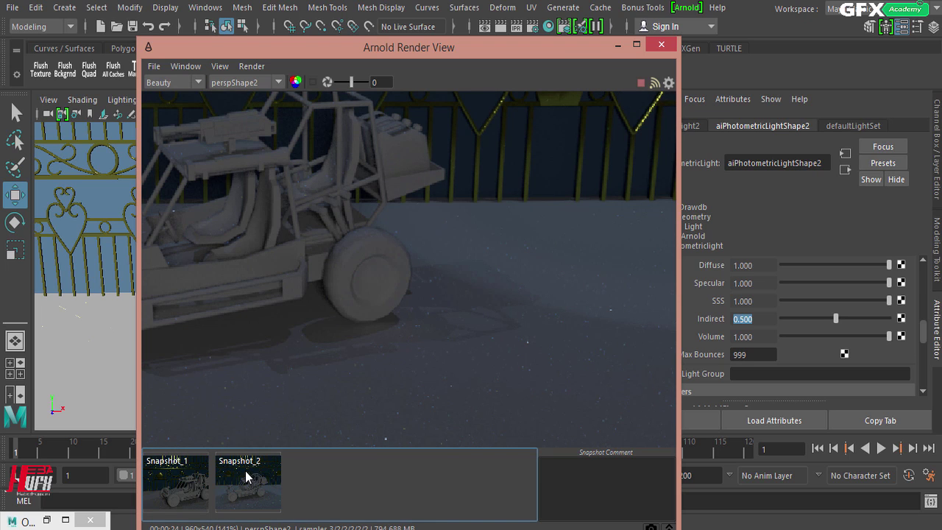
{"action": "left_click", "coordinate": [246, 478]}
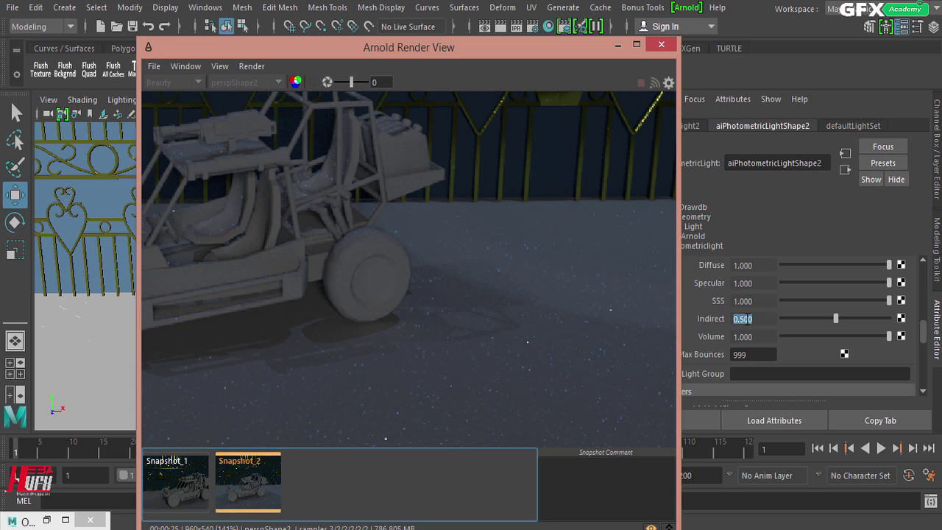
{"action": "left_click_drag", "start_coordinate": [764, 315], "coordinate": [684, 316]}
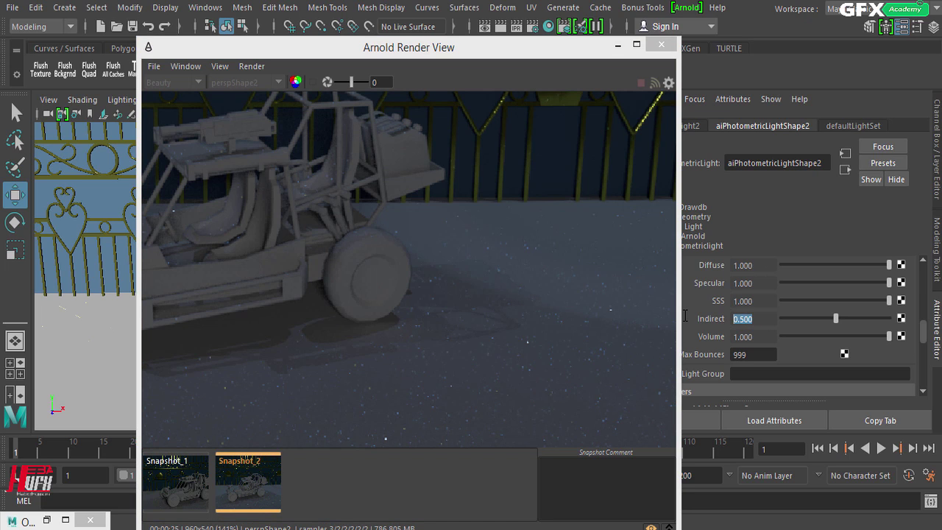
{"action": "left_click", "coordinate": [263, 477]}
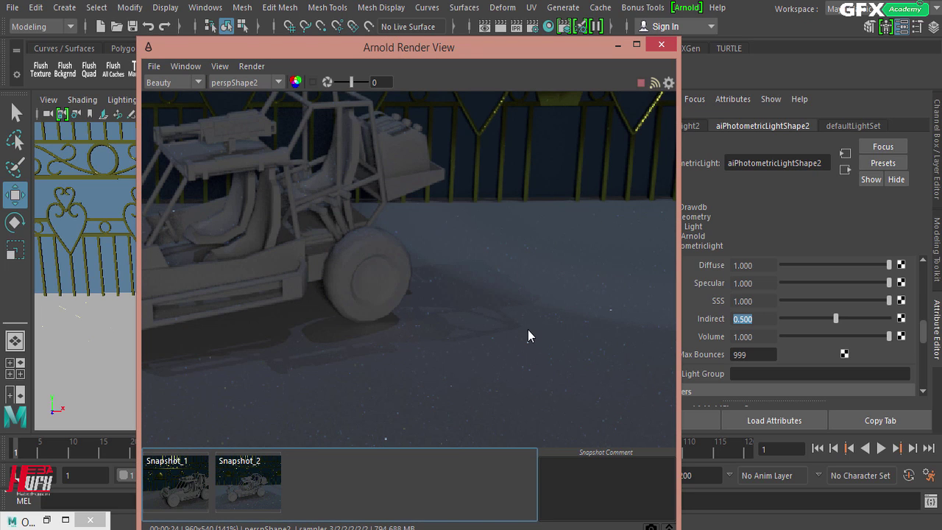
{"action": "left_click", "coordinate": [248, 500]}
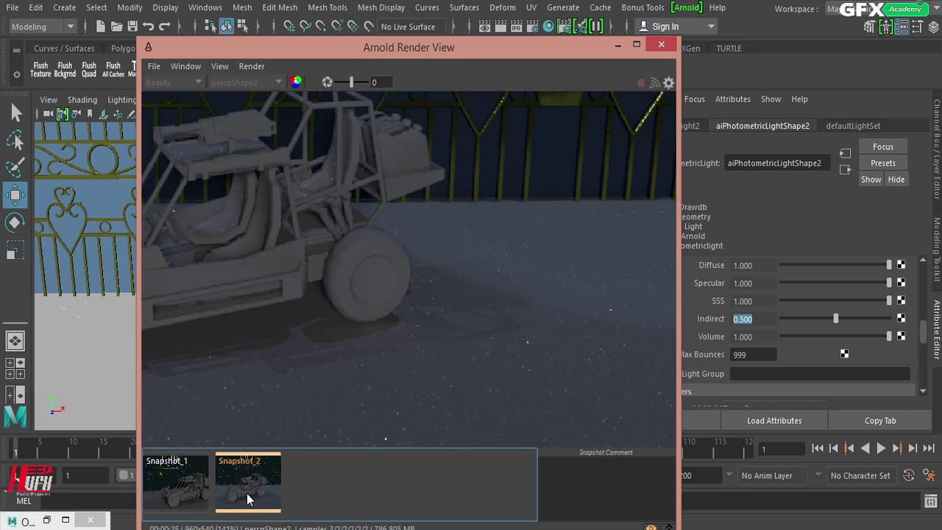
{"action": "left_click", "coordinate": [247, 500]}
{"action": "left_click", "coordinate": [247, 501]}
{"action": "left_click", "coordinate": [246, 483]}
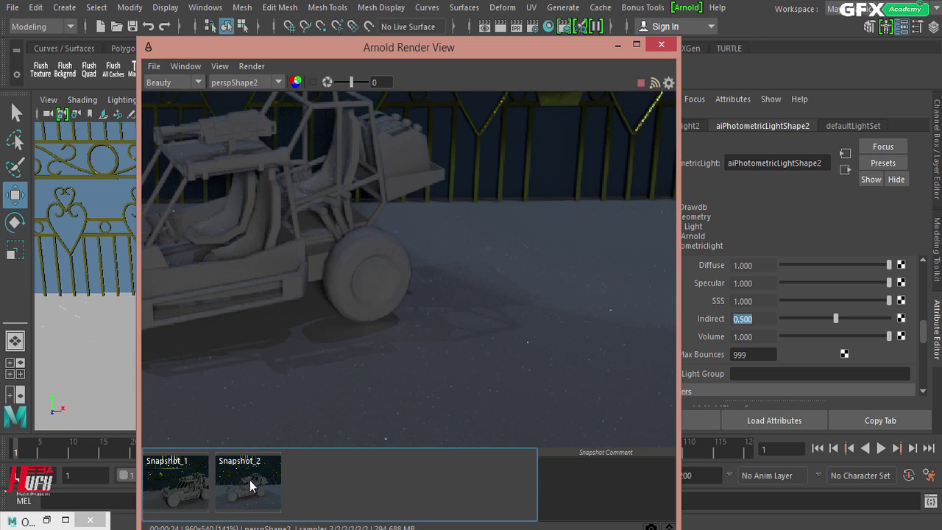
{"action": "left_click", "coordinate": [250, 480]}
{"action": "left_click", "coordinate": [250, 480]}
{"action": "left_click", "coordinate": [268, 471]}
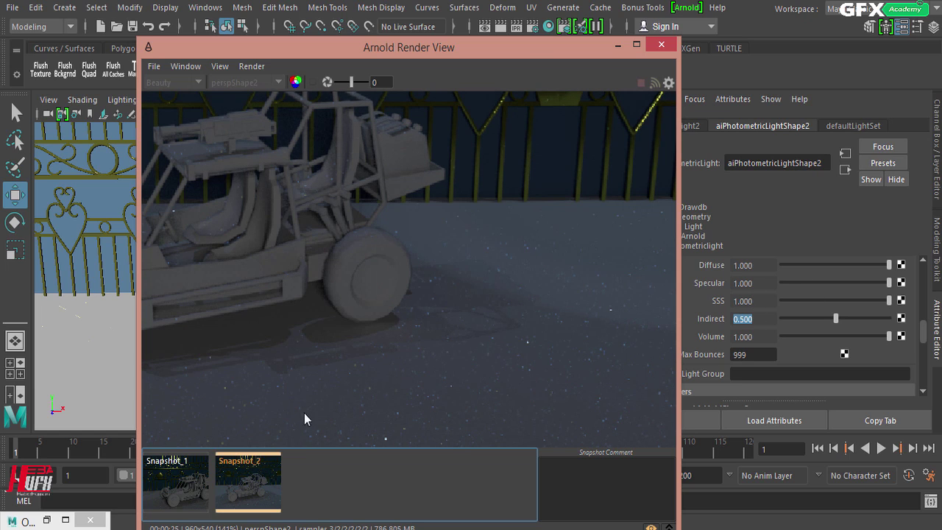
{"action": "left_click", "coordinate": [262, 476]}
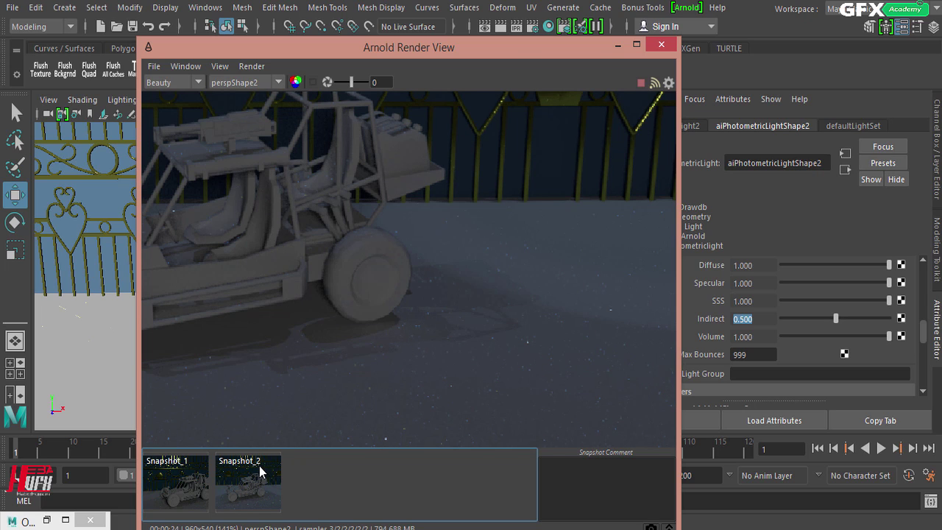
{"action": "left_click", "coordinate": [259, 466]}
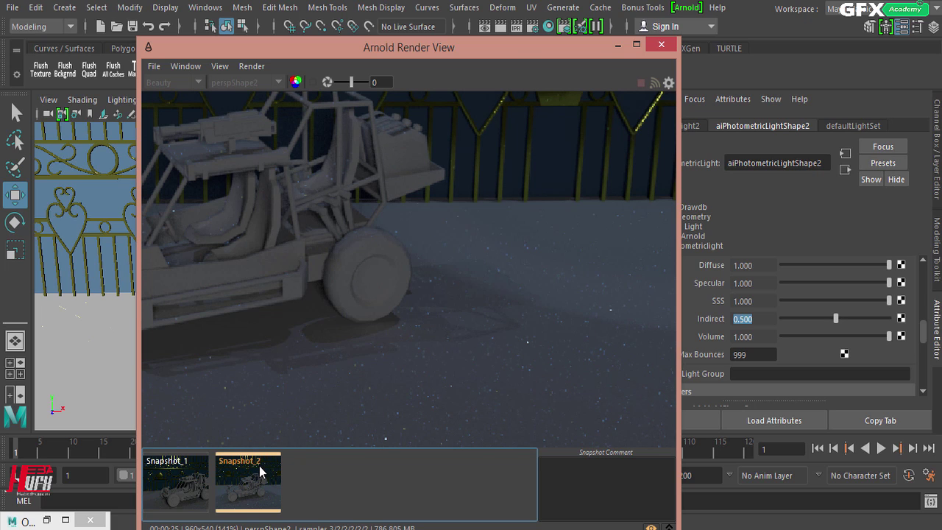
{"action": "left_click", "coordinate": [269, 475]}
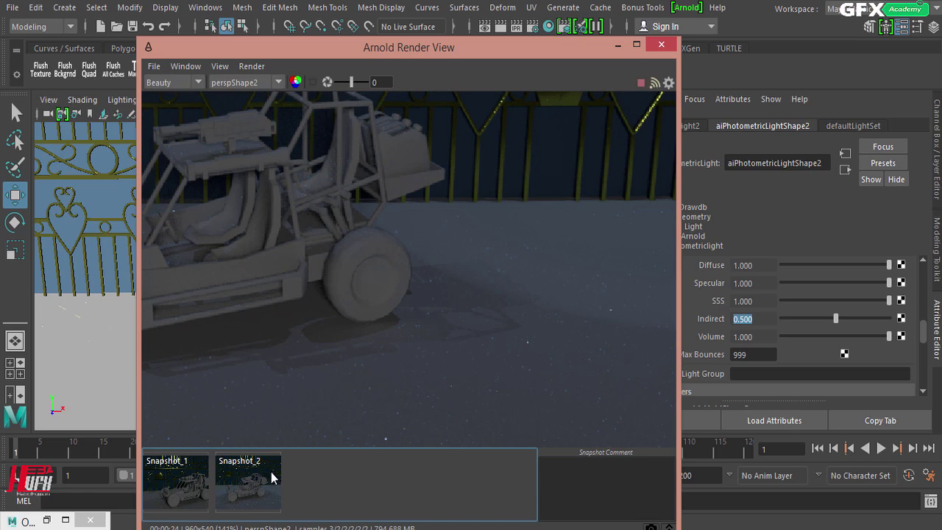
{"action": "scroll", "coordinate": [526, 411], "scroll_direction": "down", "scroll_amount": 1}
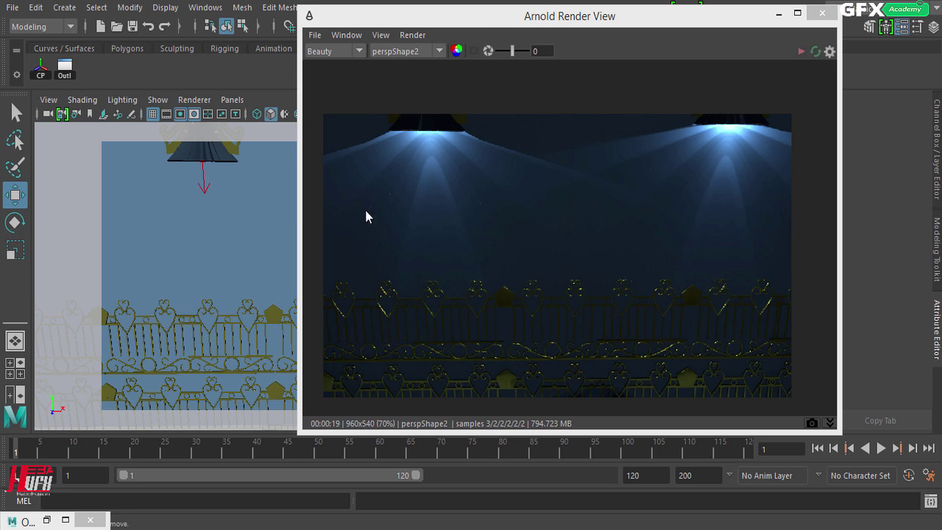
Delete the photometric light under the right-hand lamp.
{"action": "left_click_drag", "start_coordinate": [505, 27], "coordinate": [366, 33]}
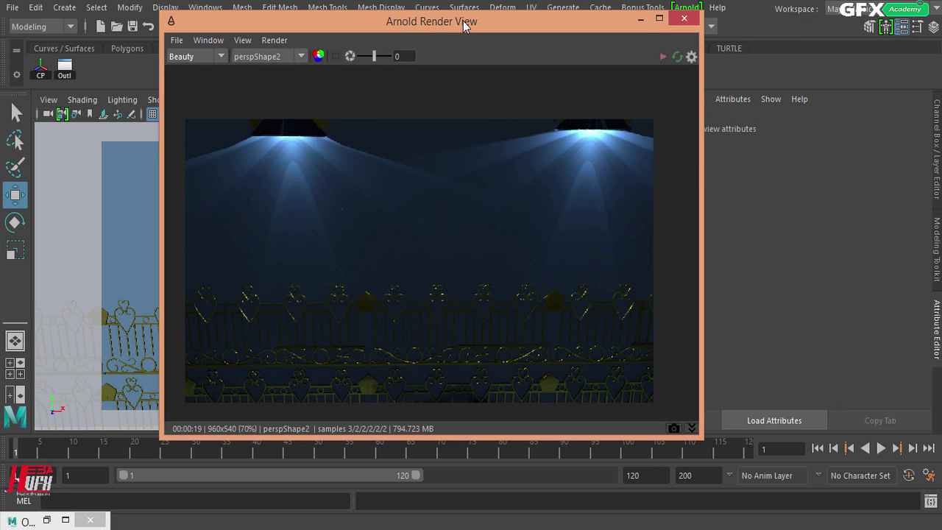
{"action": "left_click_drag", "start_coordinate": [465, 24], "coordinate": [699, 36]}
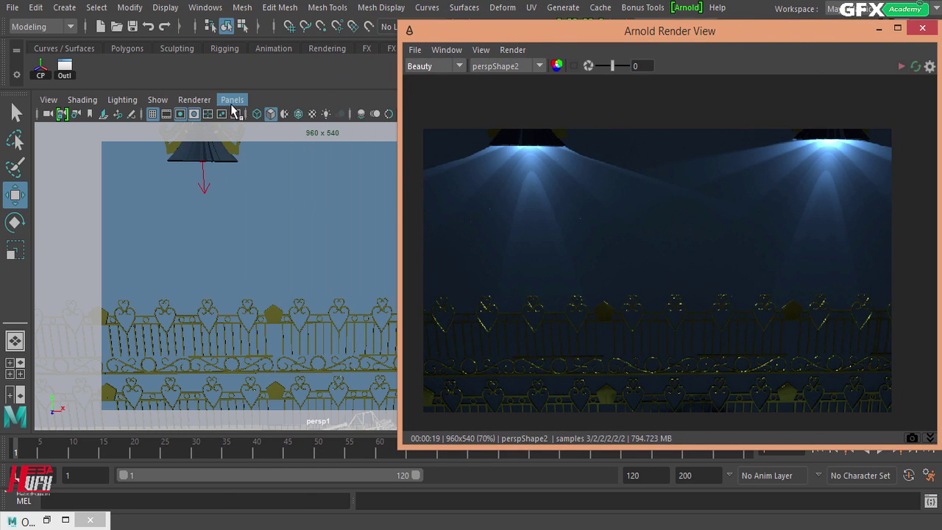
{"action": "left_click_drag", "start_coordinate": [640, 42], "coordinate": [404, 56]}
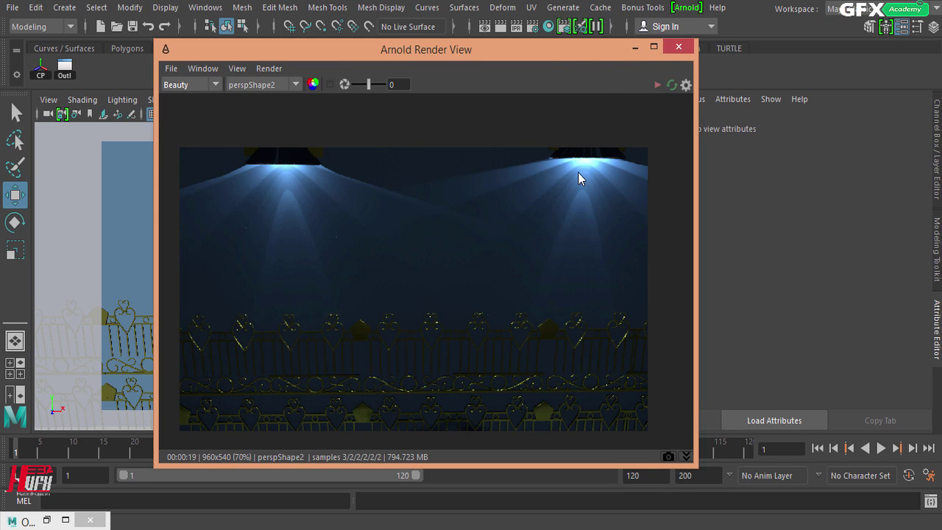
{"action": "left_click_drag", "start_coordinate": [568, 51], "coordinate": [563, 231]}
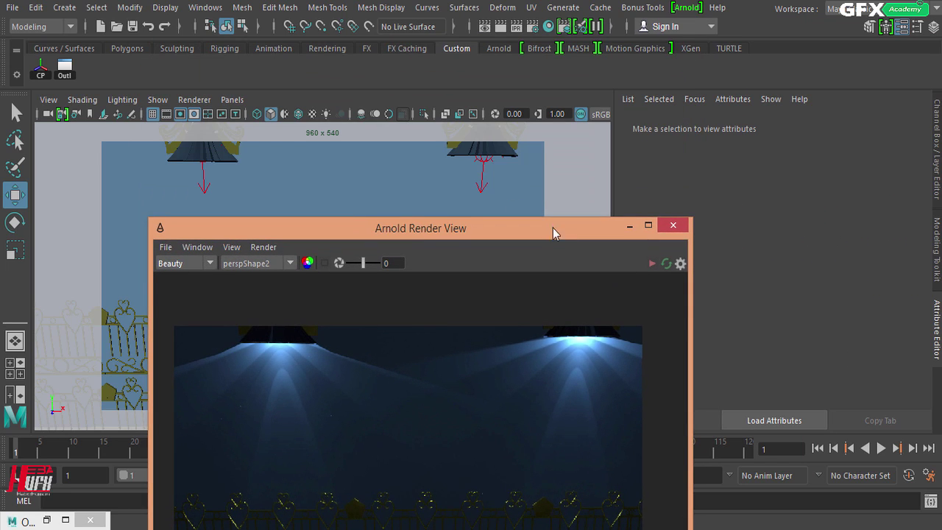
{"action": "left_click", "coordinate": [483, 160]}
{"action": "left_click", "coordinate": [483, 161]}
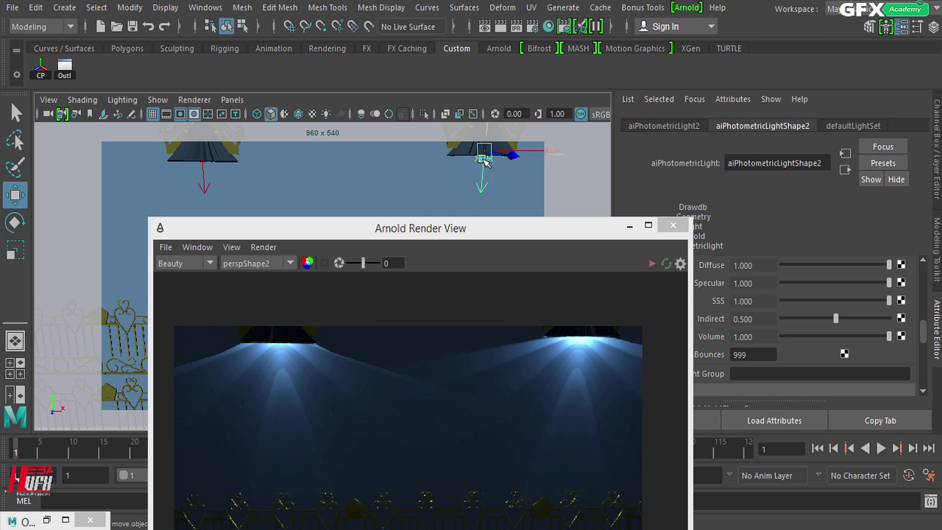
{"action": "left_click", "coordinate": [483, 161]}
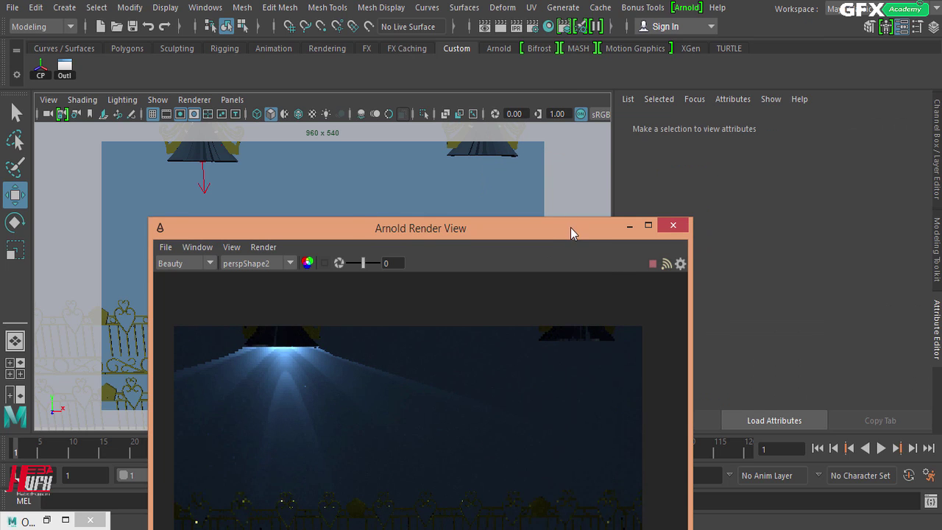
Shrink the render view to uncover the scene and create a Maya Point Light.
{"action": "left_click_drag", "start_coordinate": [570, 228], "coordinate": [428, 97]}
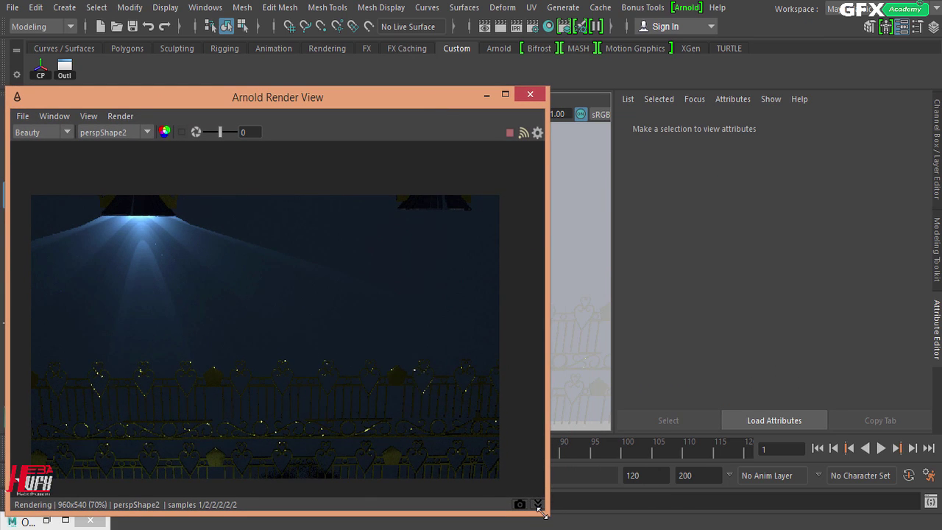
{"action": "left_click_drag", "start_coordinate": [537, 509], "coordinate": [412, 454]}
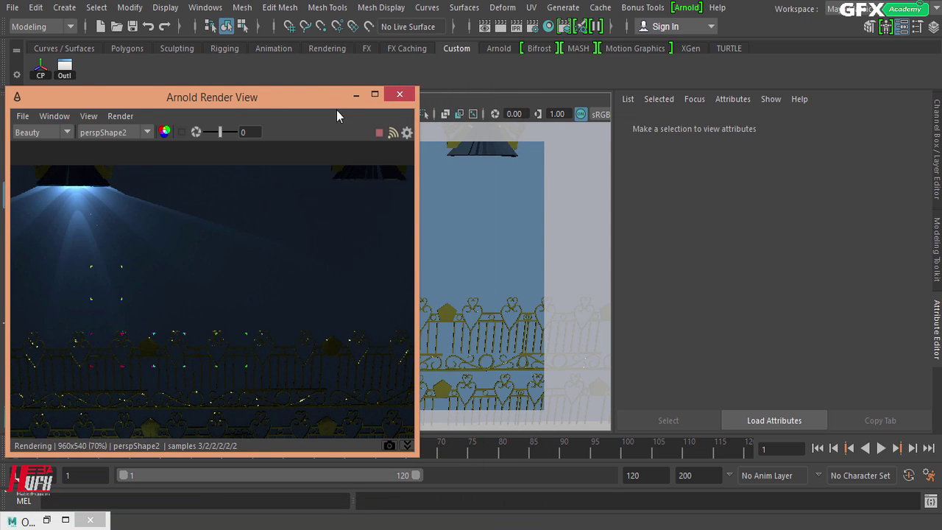
{"action": "left_click_drag", "start_coordinate": [336, 110], "coordinate": [343, 129]}
{"action": "left_click", "coordinate": [686, 8]}
{"action": "mouse_move", "coordinate": [712, 68]}
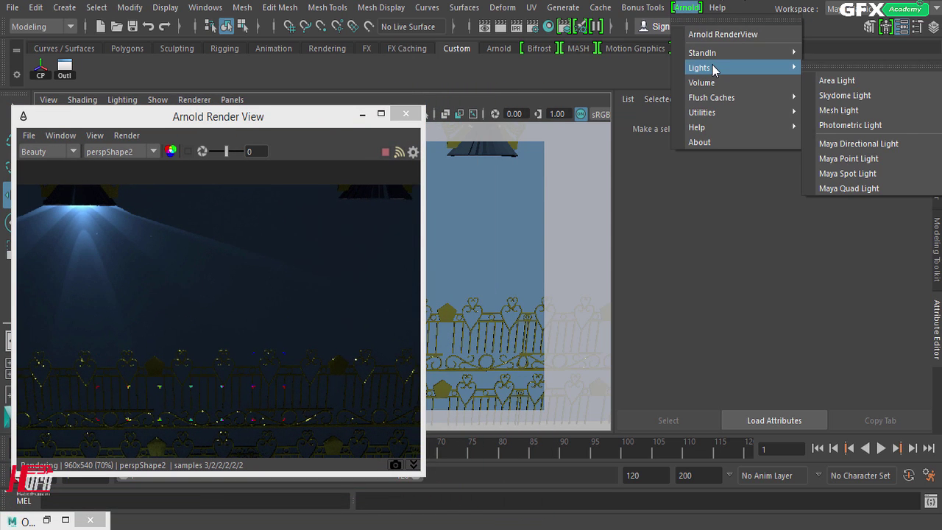
{"action": "left_click", "coordinate": [861, 159]}
Switch the viewport to the persp camera and move the new point light from the origin into the right-hand lamp shade.
{"action": "left_click_drag", "start_coordinate": [298, 123], "coordinate": [819, 65]}
{"action": "left_click", "coordinate": [232, 99]}
{"action": "mouse_move", "coordinate": [295, 114]}
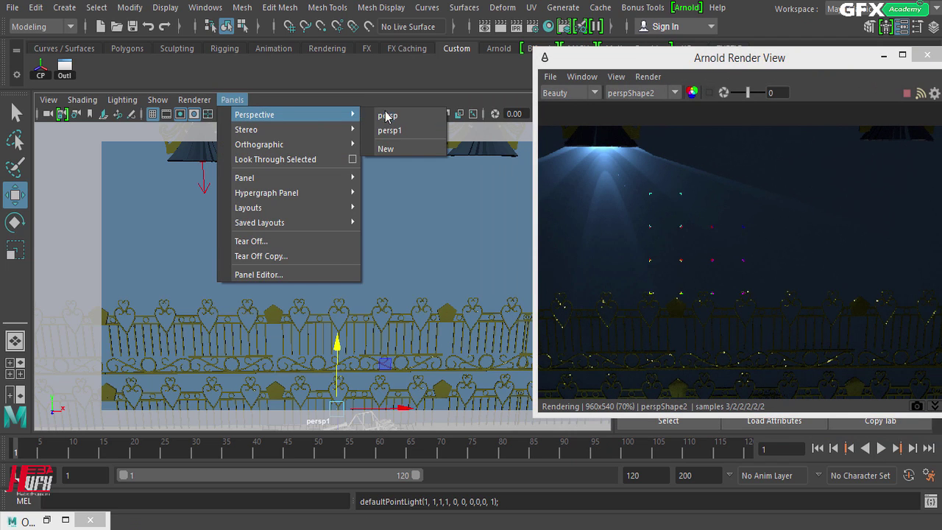
{"action": "left_click", "coordinate": [388, 116]}
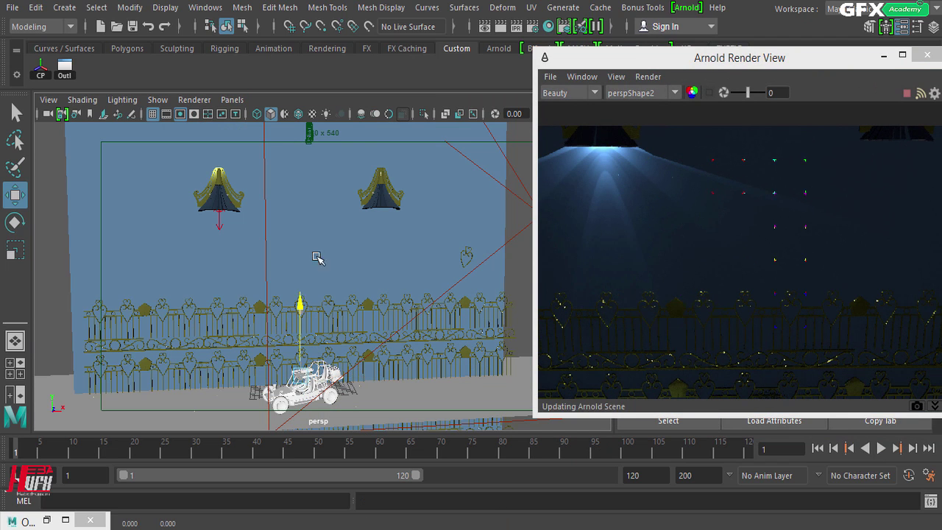
{"action": "left_click_drag", "start_coordinate": [317, 257], "coordinate": [356, 122]}
{"action": "left_click_drag", "start_coordinate": [368, 201], "coordinate": [445, 200]}
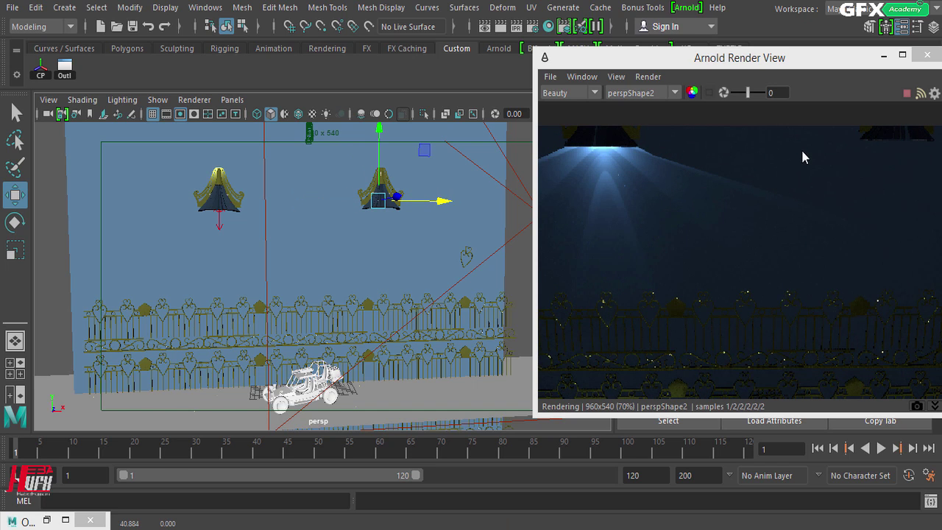
{"action": "left_click_drag", "start_coordinate": [380, 131], "coordinate": [380, 136]}
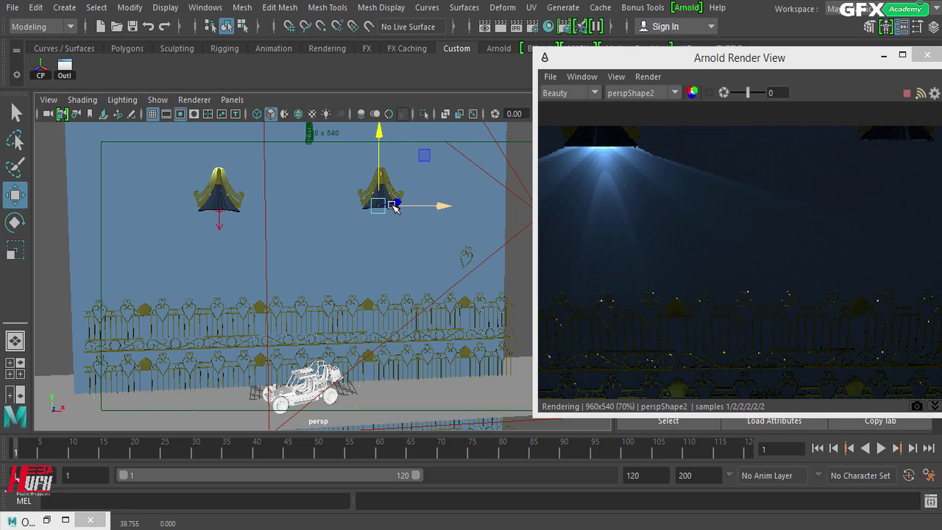
{"action": "left_click_drag", "start_coordinate": [397, 202], "coordinate": [404, 201]}
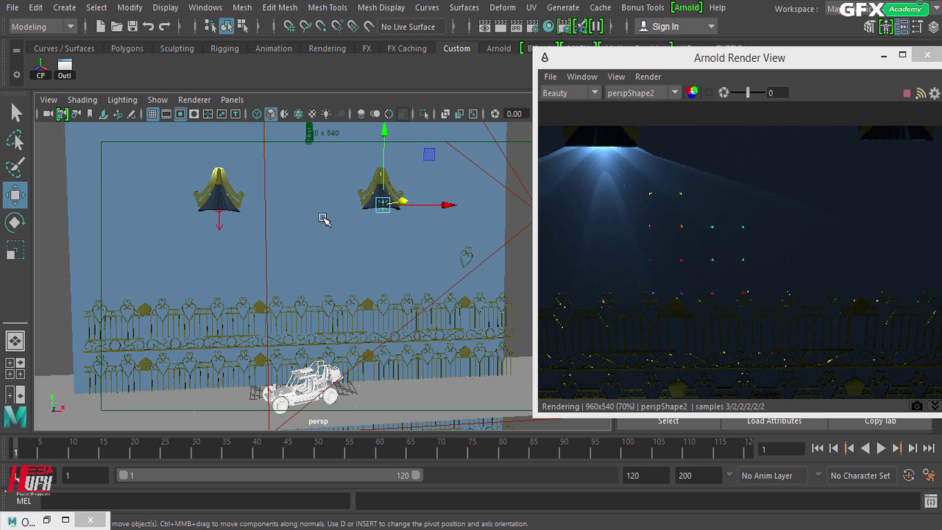
Refine the point light's depth and sideways position inside the right-hand lamp shade in a close-up view.
{"action": "middle_click_drag", "start_coordinate": [323, 218], "coordinate": [286, 242], "text": "alt"}
{"action": "left_click_drag", "start_coordinate": [286, 242], "coordinate": [299, 215], "text": "alt"}
{"action": "scroll", "coordinate": [314, 230], "scroll_direction": "up", "scroll_amount": 5}
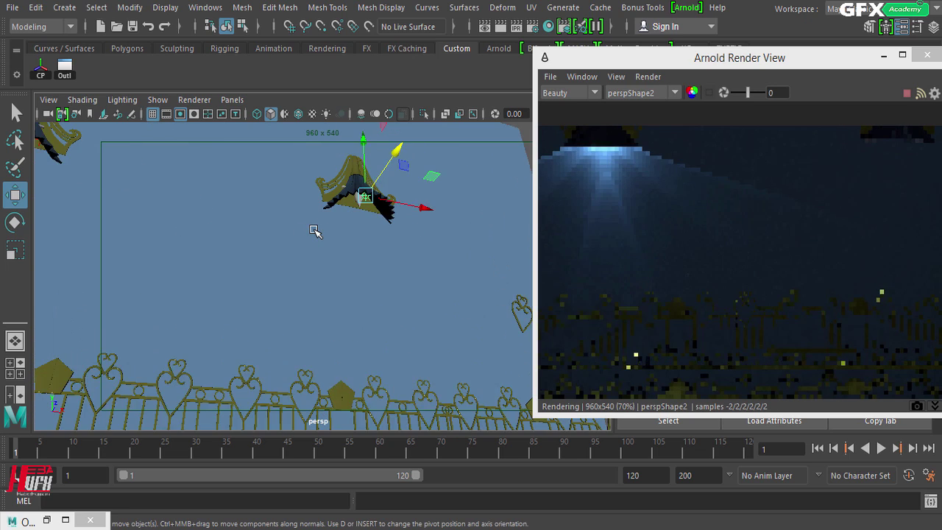
{"action": "scroll", "coordinate": [315, 231], "scroll_direction": "up", "scroll_amount": 3}
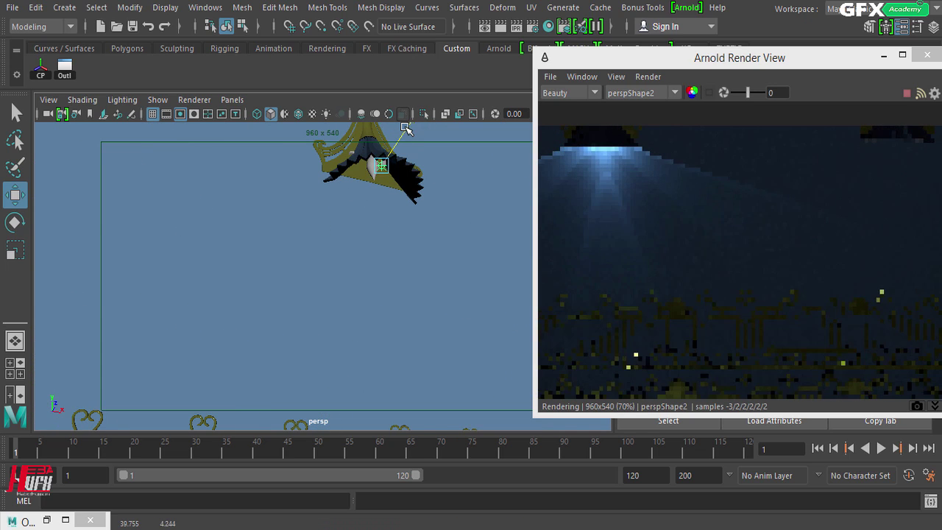
{"action": "left_click_drag", "start_coordinate": [407, 130], "coordinate": [433, 183]}
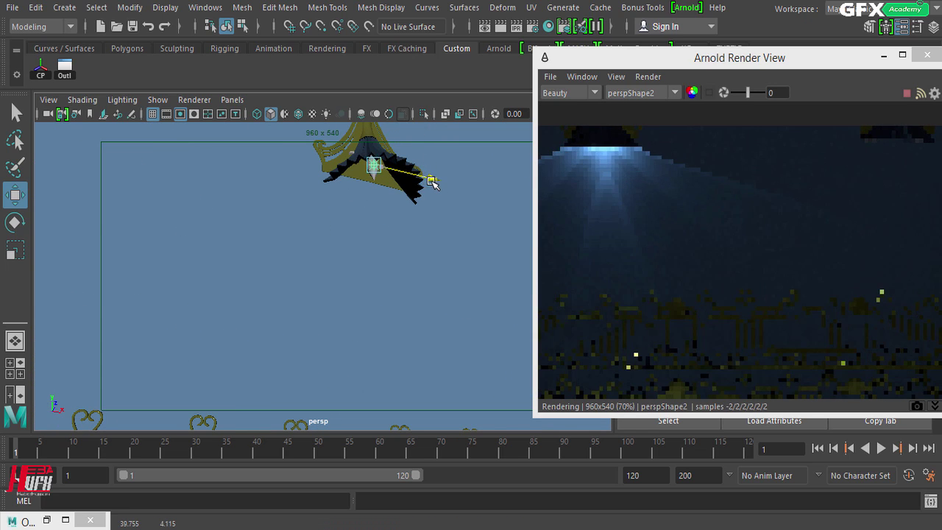
{"action": "left_click_drag", "start_coordinate": [387, 229], "coordinate": [353, 295], "text": "alt"}
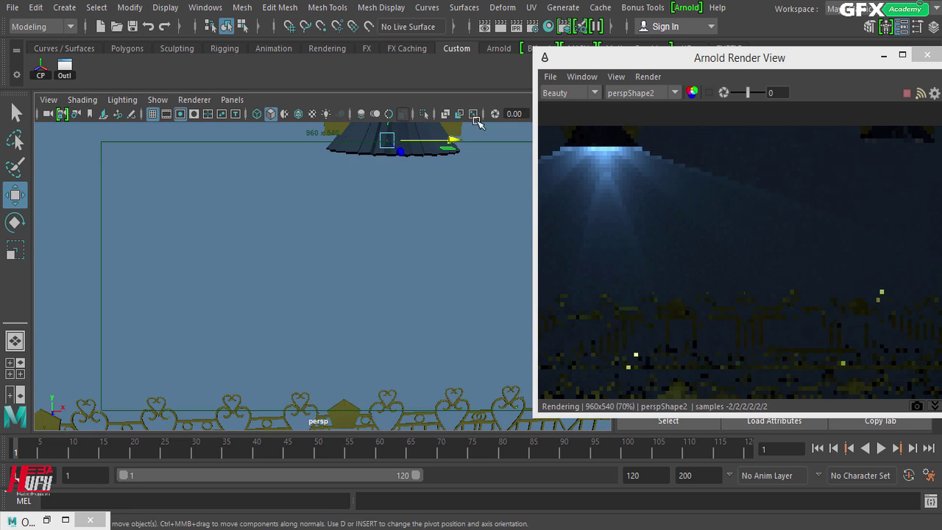
Try Arnold exposures of 5, 10 and 15 on the point light and settle on 13.
{"action": "left_click_drag", "start_coordinate": [863, 65], "coordinate": [474, 77]}
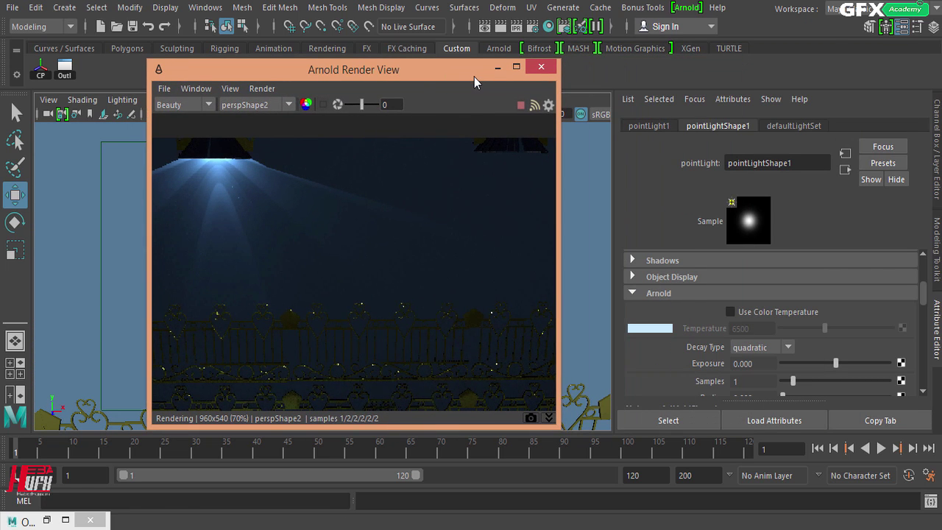
{"action": "left_click", "coordinate": [758, 362]}
{"action": "type", "text": "5"}
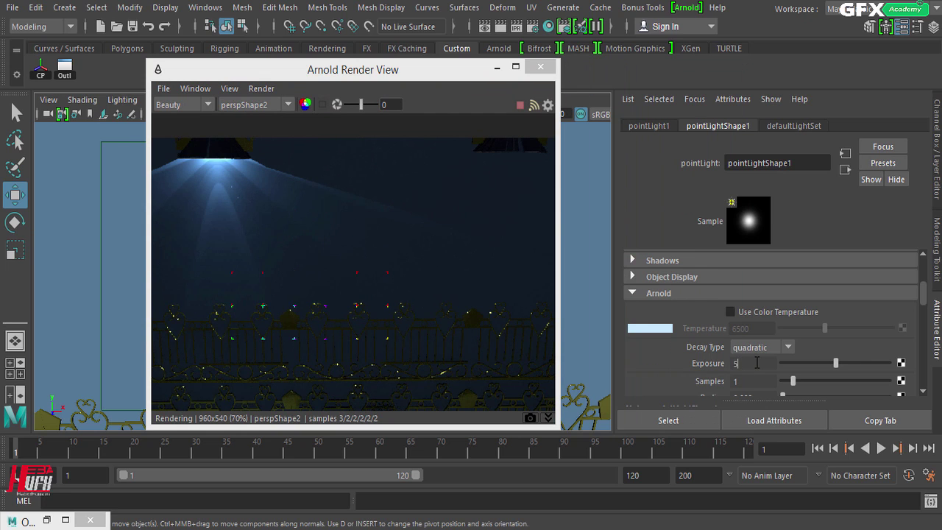
{"action": "key", "text": "Return"}
{"action": "type", "text": "10"}
{"action": "key", "text": "Return"}
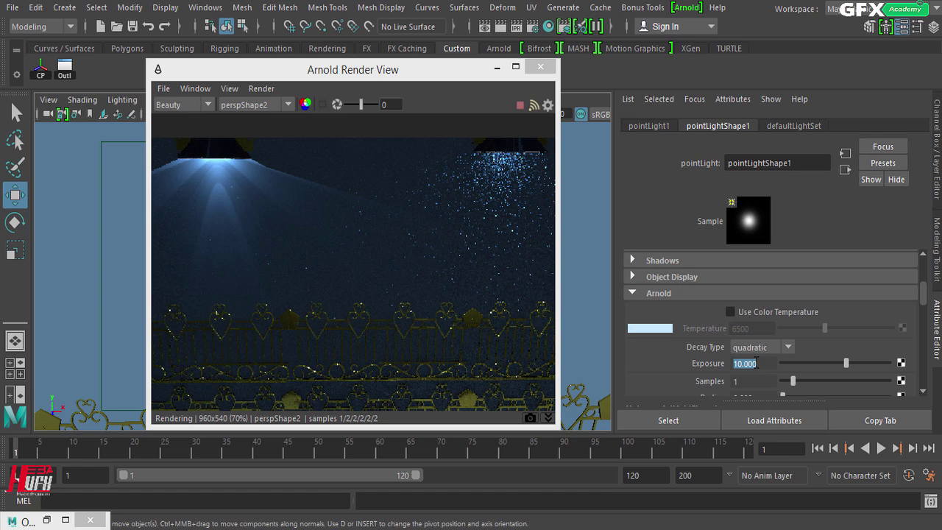
{"action": "type", "text": "15"}
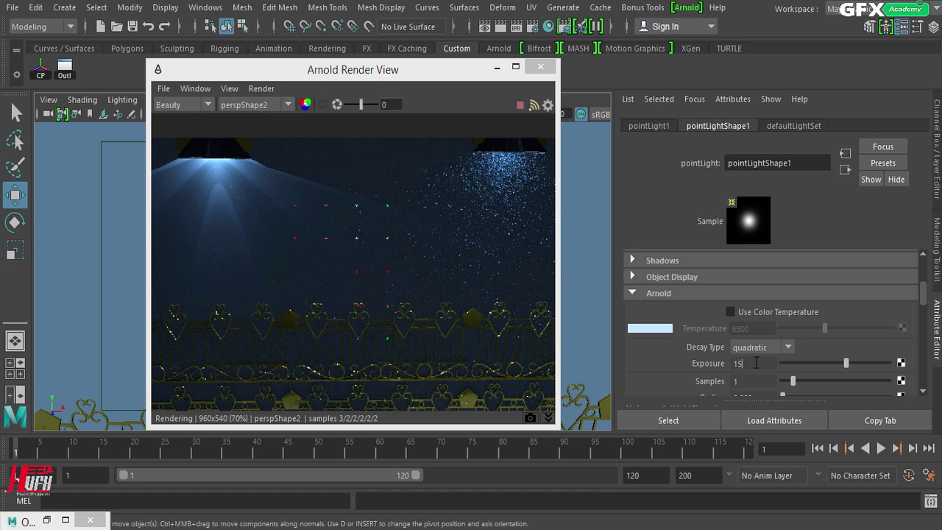
{"action": "key", "text": "Return"}
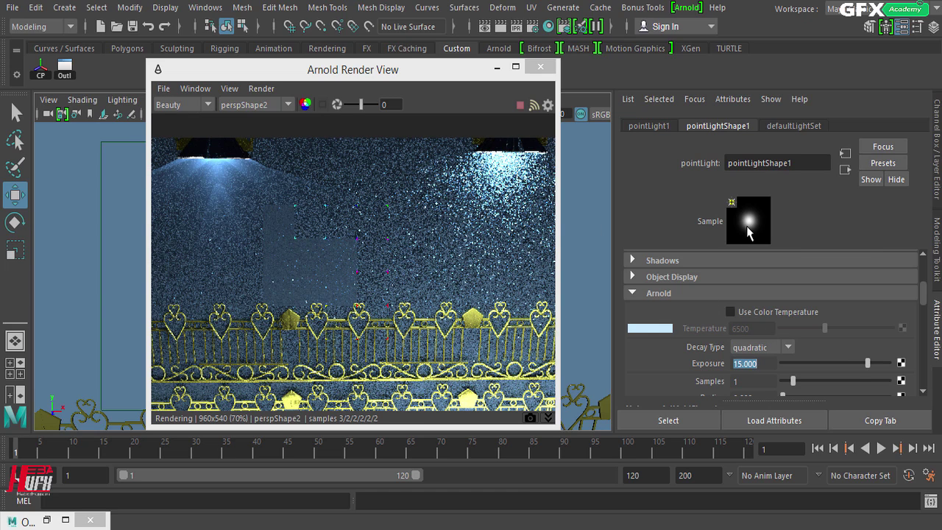
{"action": "type", "text": "13"}
{"action": "key", "text": "Return"}
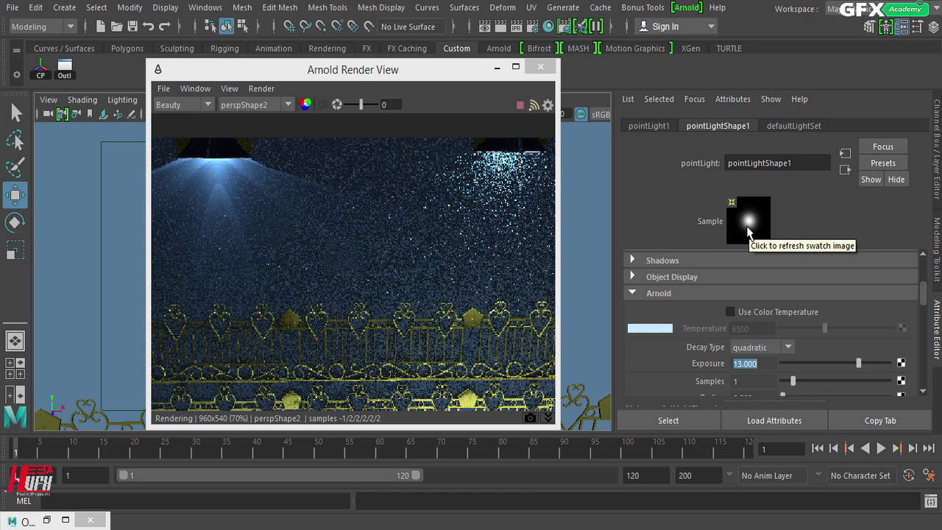
Widen the Arnold render view to show both lamps and place it clear of the scene.
{"action": "left_click_drag", "start_coordinate": [502, 62], "coordinate": [715, 44]}
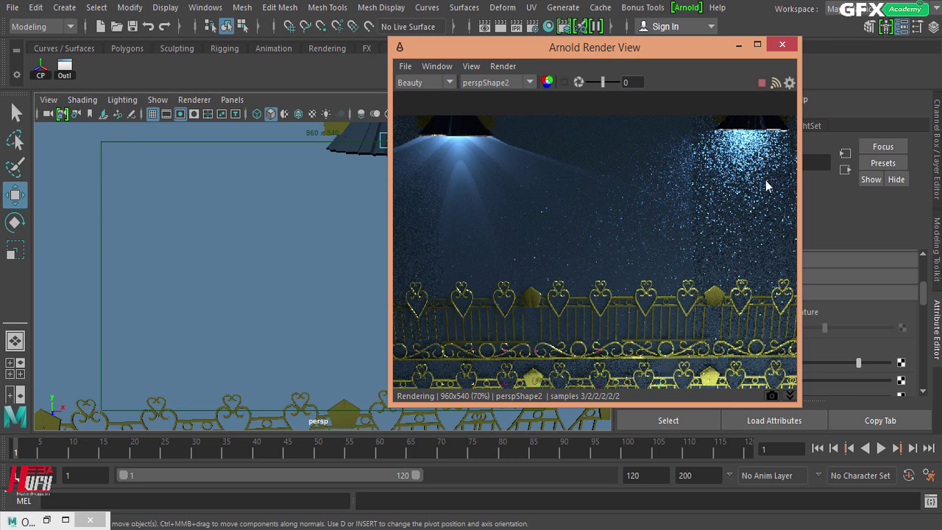
{"action": "left_click_drag", "start_coordinate": [799, 156], "coordinate": [894, 156]}
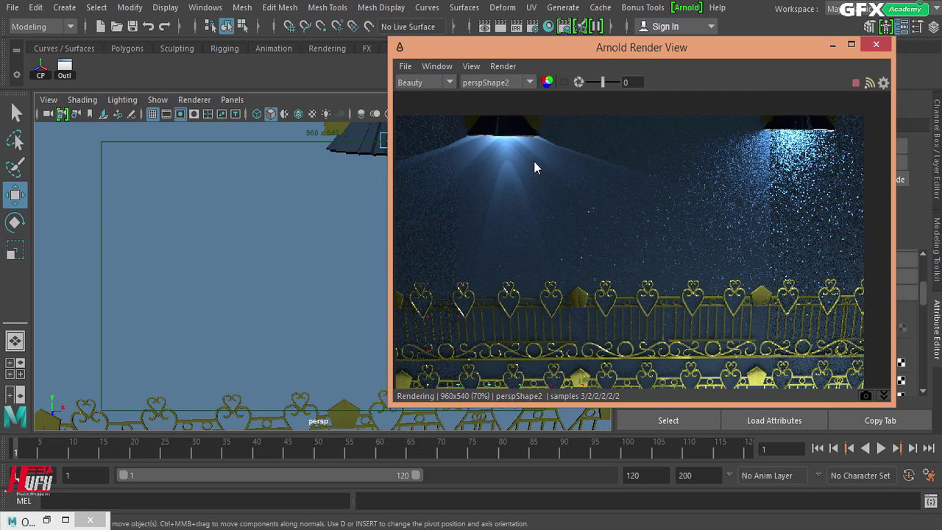
{"action": "left_click_drag", "start_coordinate": [421, 56], "coordinate": [477, 61]}
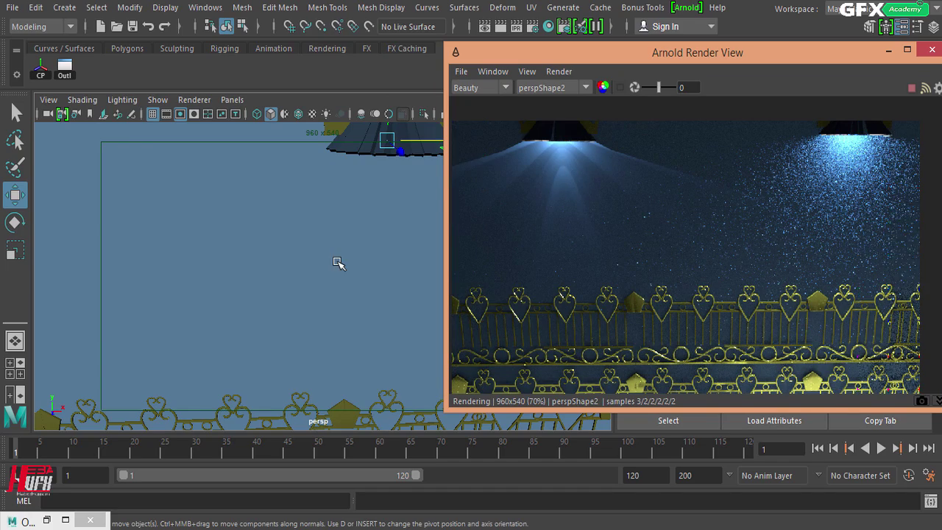
Select the left-hand lamp's photometric light and nudge it sideways towards the centre of its shade.
{"action": "middle_click_drag", "start_coordinate": [338, 263], "coordinate": [336, 261], "text": "alt"}
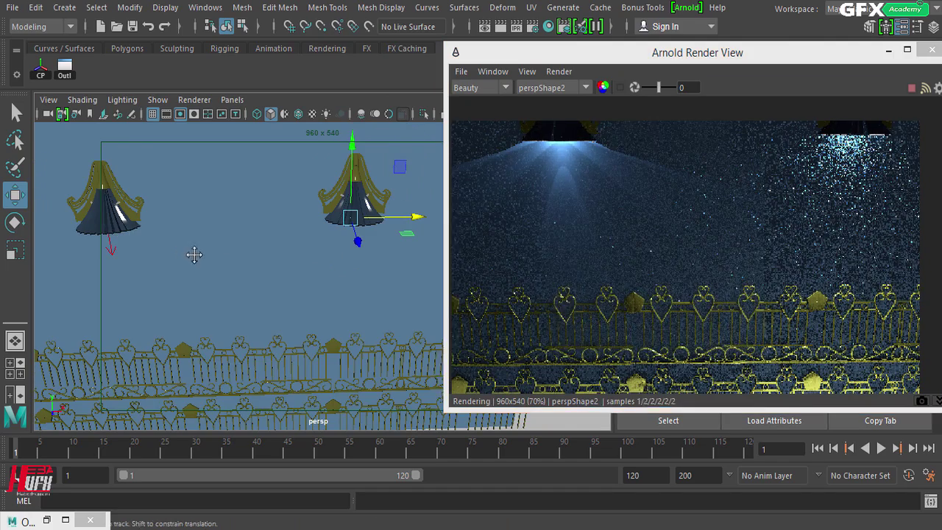
{"action": "middle_click_drag", "start_coordinate": [195, 255], "coordinate": [290, 273], "text": "alt"}
{"action": "left_click", "coordinate": [219, 243]}
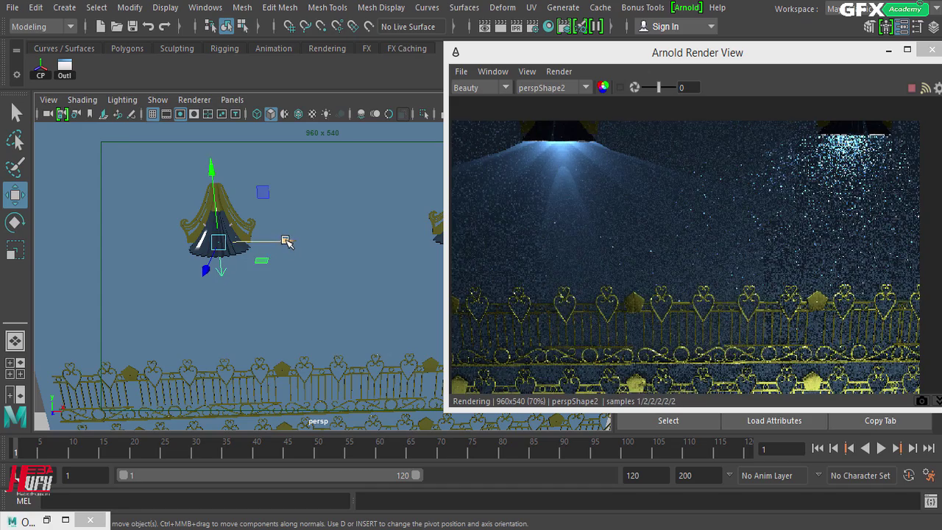
{"action": "mouse_move", "coordinate": [287, 242]}
{"action": "left_mouse_down"}
{"action": "mouse_move", "coordinate": [303, 246]}
{"action": "mouse_move", "coordinate": [281, 245]}
{"action": "left_mouse_up"}
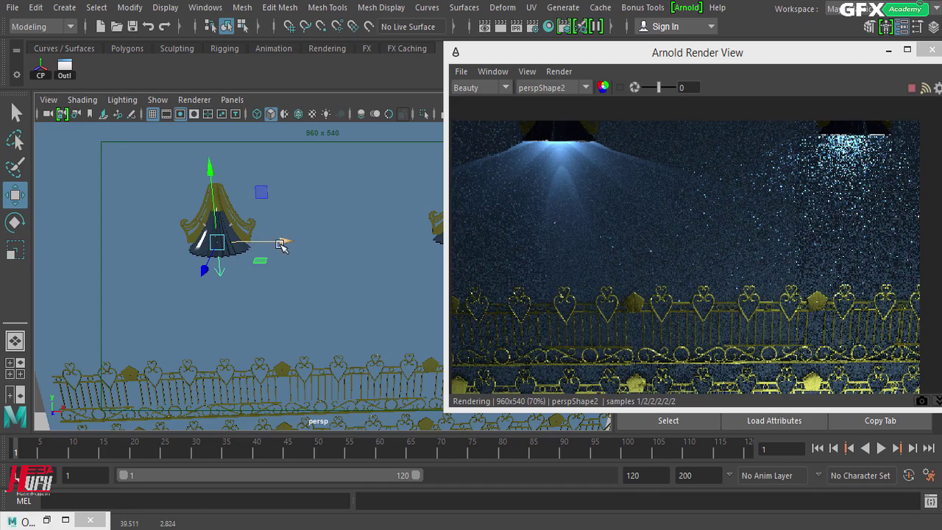
Look through the persp1 camera, reframe the shot to include both lamp shades, and compare their light in the render.
{"action": "left_click_drag", "start_coordinate": [553, 65], "coordinate": [360, 71]}
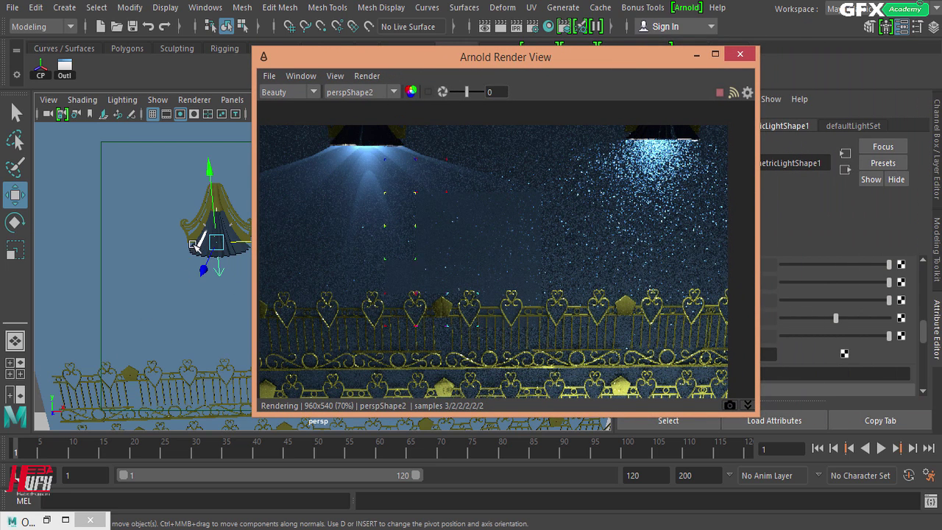
{"action": "left_click_drag", "start_coordinate": [285, 68], "coordinate": [386, 68]}
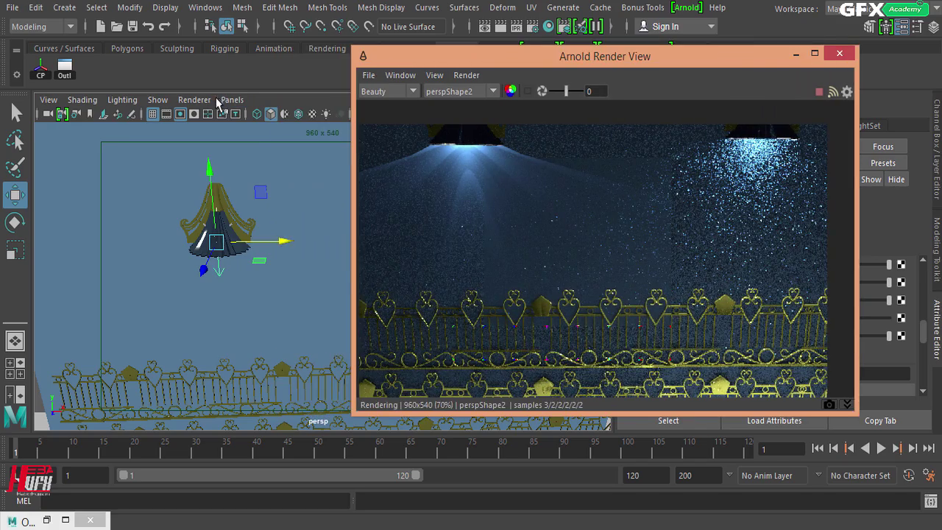
{"action": "left_click", "coordinate": [232, 99]}
{"action": "mouse_move", "coordinate": [250, 115]}
{"action": "left_click", "coordinate": [398, 129]}
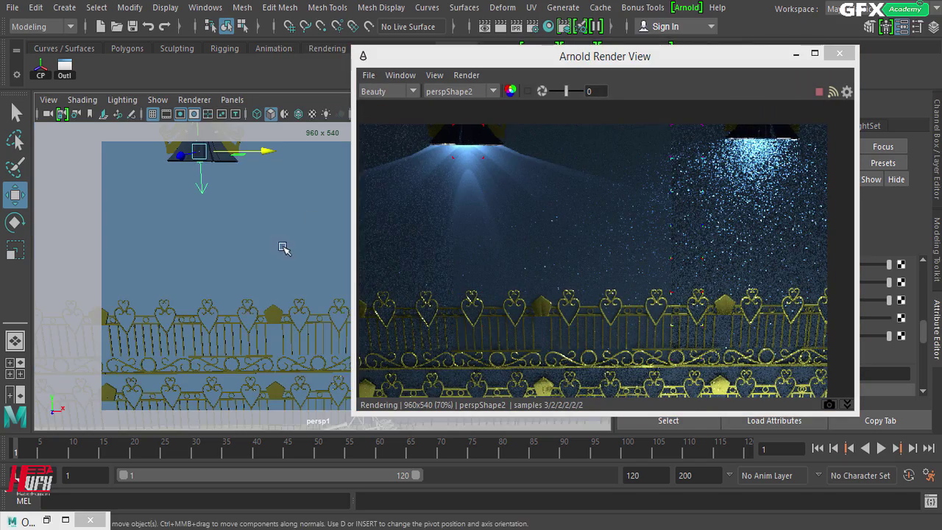
{"action": "right_click_drag", "start_coordinate": [243, 206], "coordinate": [242, 229], "text": "alt"}
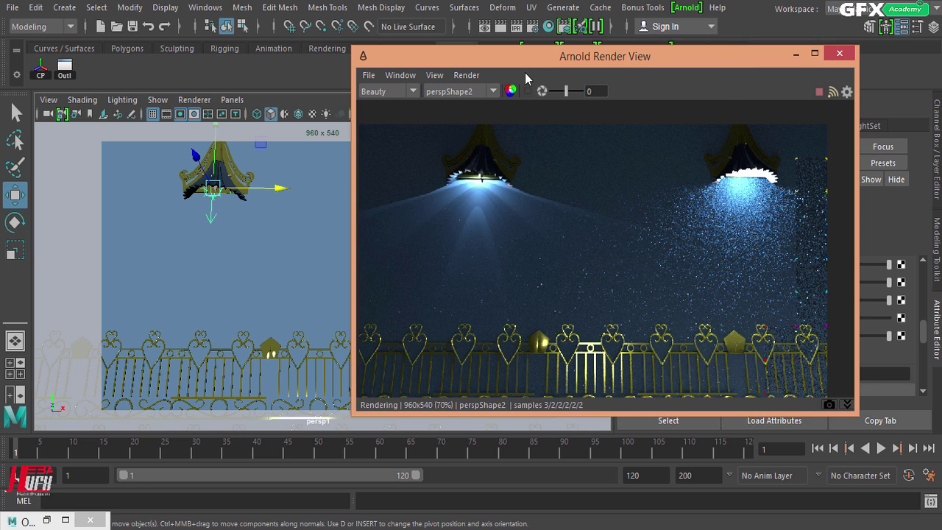
{"action": "left_click_drag", "start_coordinate": [568, 60], "coordinate": [364, 51]}
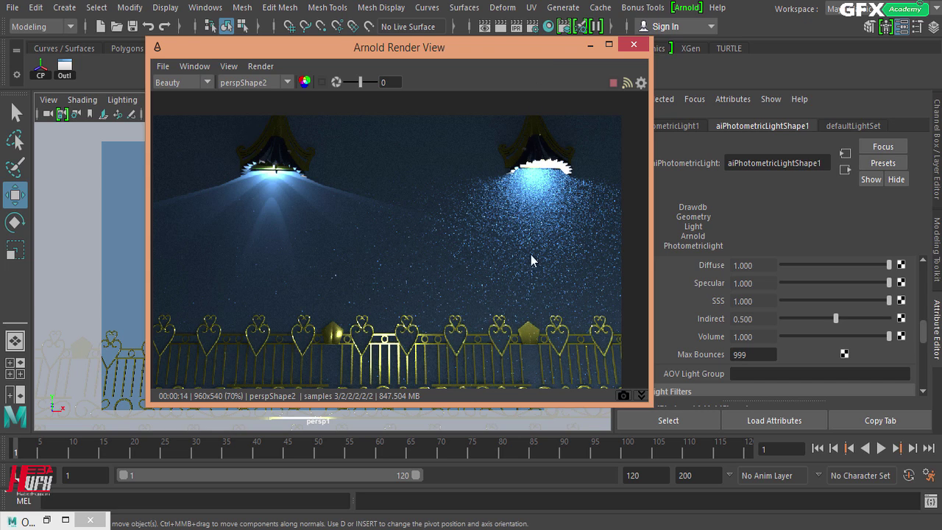
{"action": "left_click_drag", "start_coordinate": [513, 56], "coordinate": [869, 82]}
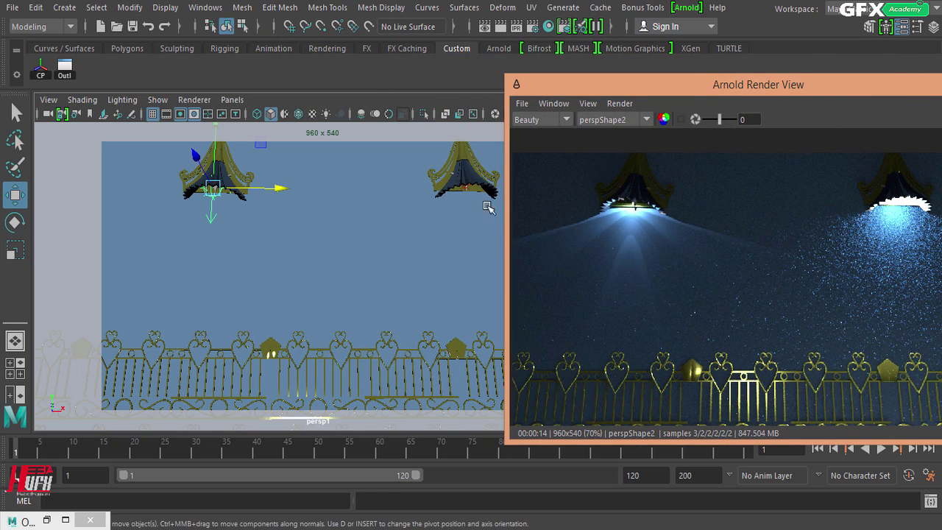
Select pointLight1 in the Outliner and nudge it slightly sideways to the centre of the right-hand lamp's shade.
{"action": "left_click", "coordinate": [464, 190]}
{"action": "middle_click_drag", "start_coordinate": [452, 238], "coordinate": [334, 237], "text": "alt"}
{"action": "scroll", "coordinate": [429, 212], "scroll_direction": "up", "scroll_amount": 4}
{"action": "middle_click_drag", "start_coordinate": [424, 220], "coordinate": [404, 255], "text": "alt"}
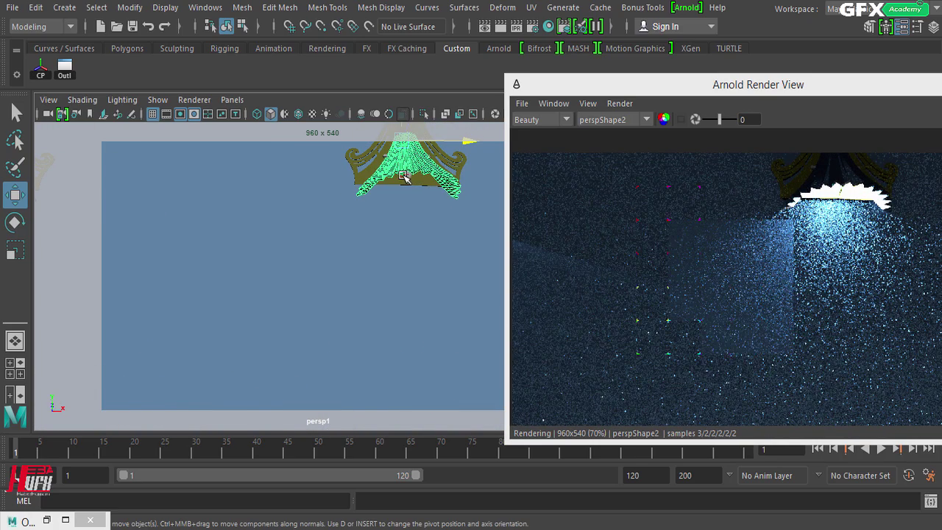
{"action": "middle_click_drag", "start_coordinate": [403, 189], "coordinate": [395, 229], "text": "alt"}
{"action": "scroll", "coordinate": [404, 229], "scroll_direction": "up", "scroll_amount": 3}
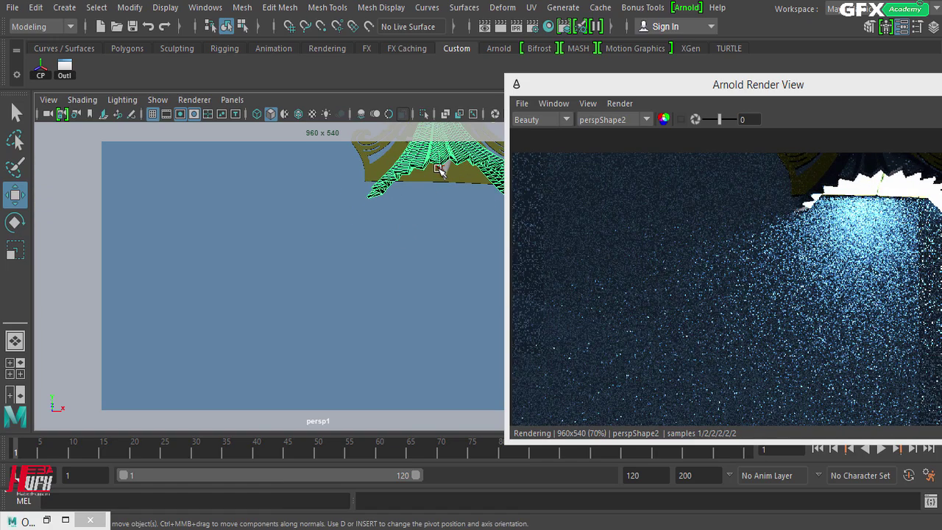
{"action": "left_click", "coordinate": [46, 520]}
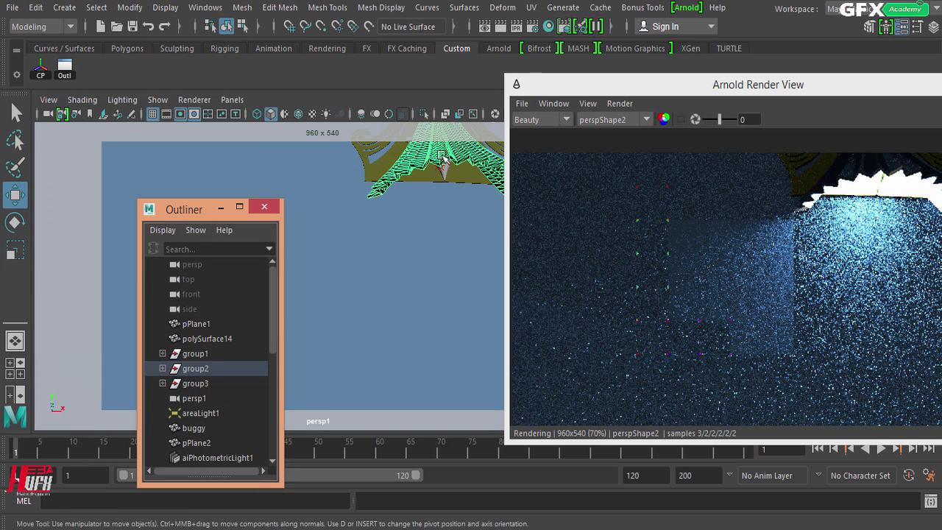
{"action": "scroll", "coordinate": [219, 414], "scroll_direction": "down", "scroll_amount": 3}
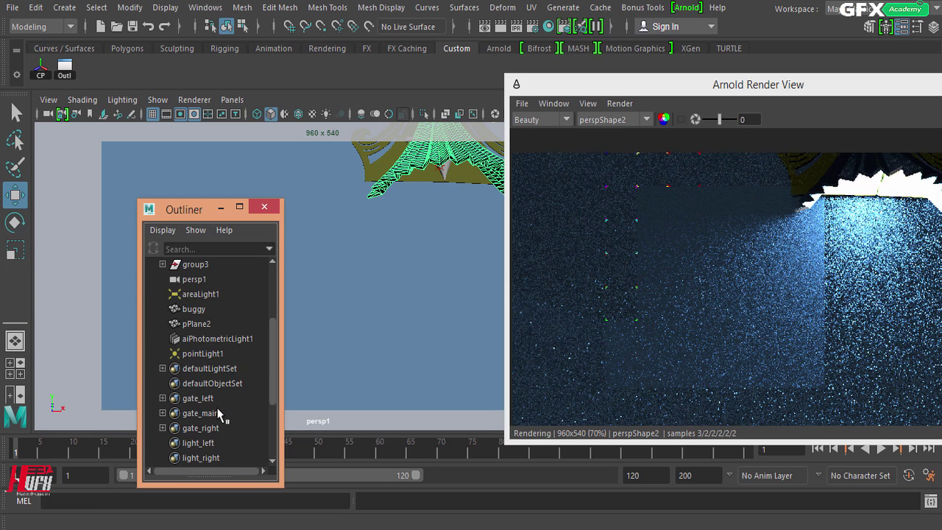
{"action": "left_click", "coordinate": [202, 355]}
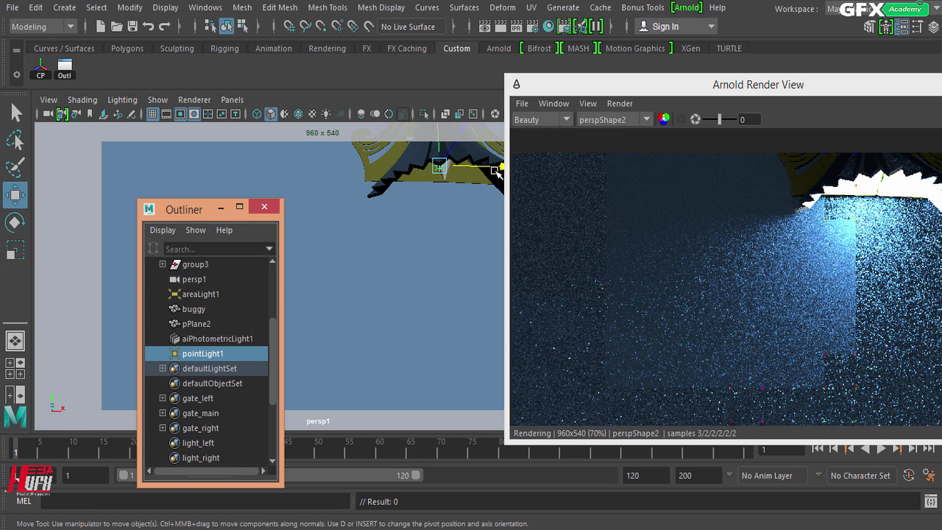
{"action": "left_click_drag", "start_coordinate": [500, 165], "coordinate": [497, 167]}
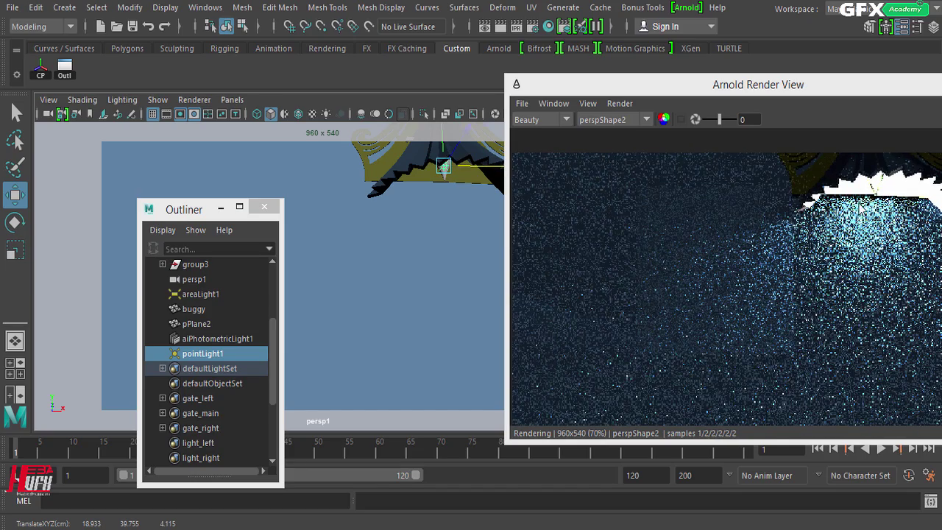
Select the photometric light under the left-hand lamp and delete it.
{"action": "left_click_drag", "start_coordinate": [414, 247], "coordinate": [405, 260], "text": "alt"}
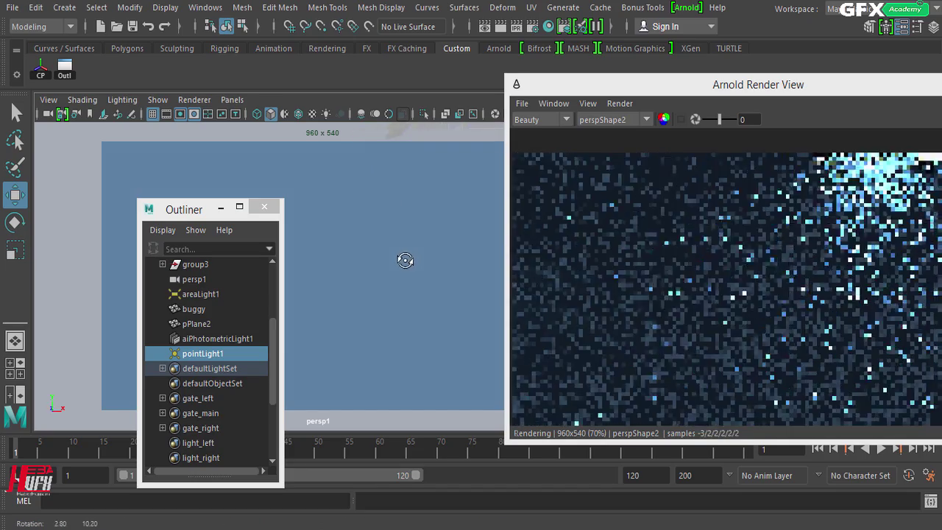
{"action": "middle_click_drag", "start_coordinate": [420, 194], "coordinate": [276, 348], "text": "alt"}
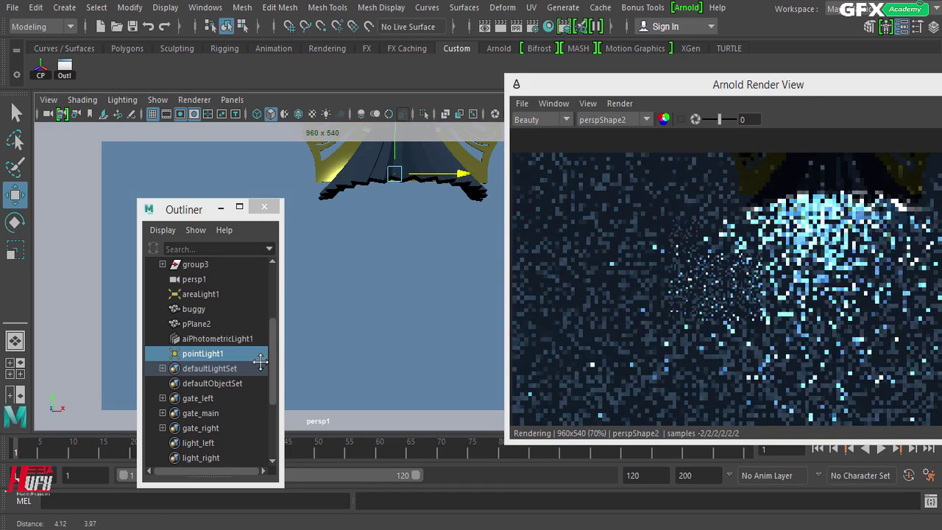
{"action": "left_click_drag", "start_coordinate": [736, 84], "coordinate": [668, 47]}
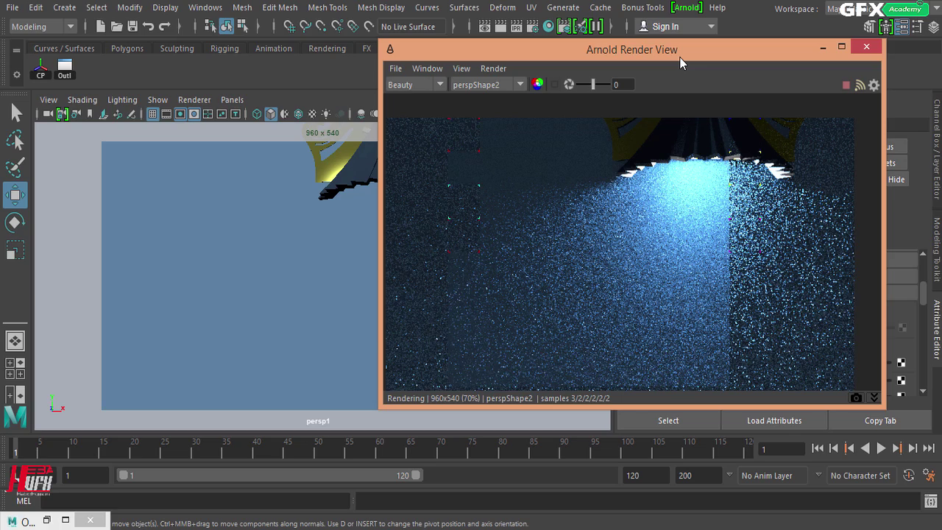
{"action": "scroll", "coordinate": [263, 273], "scroll_direction": "down", "scroll_amount": 2}
{"action": "scroll", "coordinate": [265, 274], "scroll_direction": "up", "scroll_amount": 3}
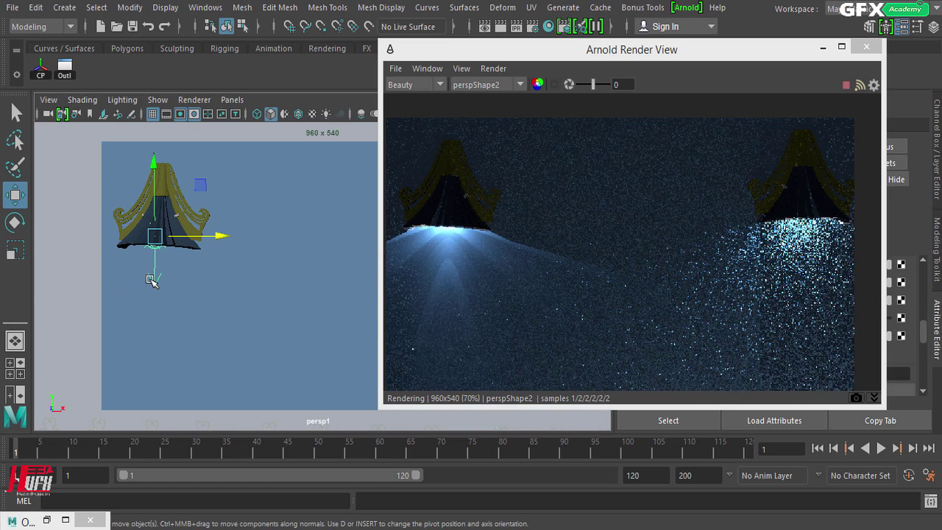
{"action": "left_click", "coordinate": [151, 280]}
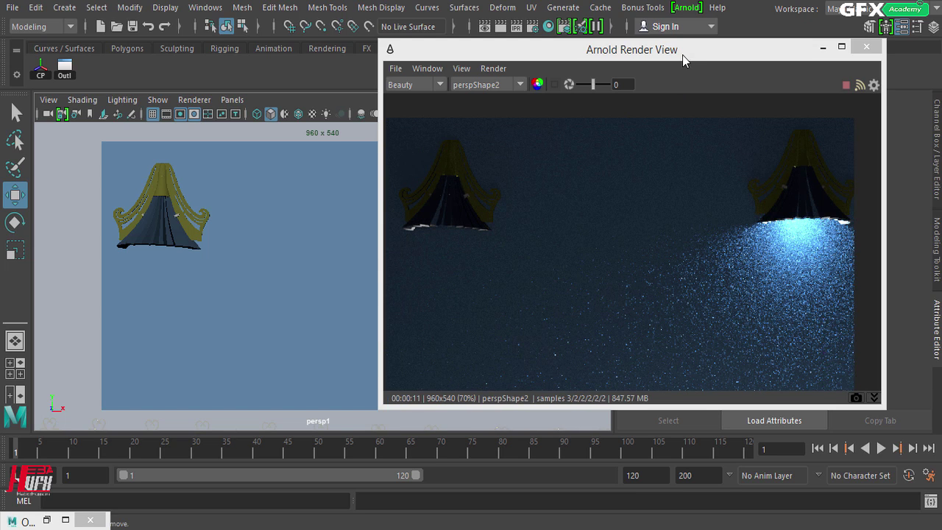
Create a polygon sphere and look through the persp camera to work on it.
{"action": "left_click_drag", "start_coordinate": [683, 55], "coordinate": [739, 61]}
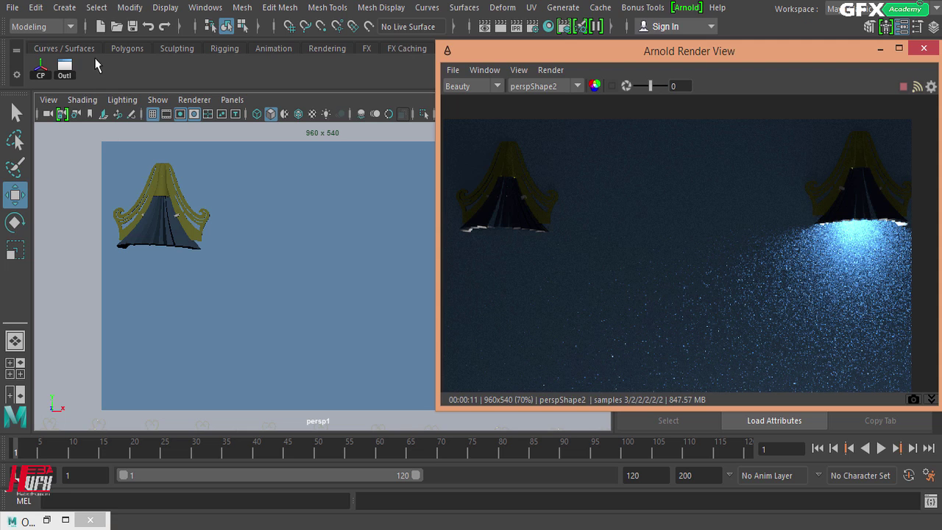
{"action": "left_click", "coordinate": [134, 51]}
{"action": "left_click", "coordinate": [41, 71]}
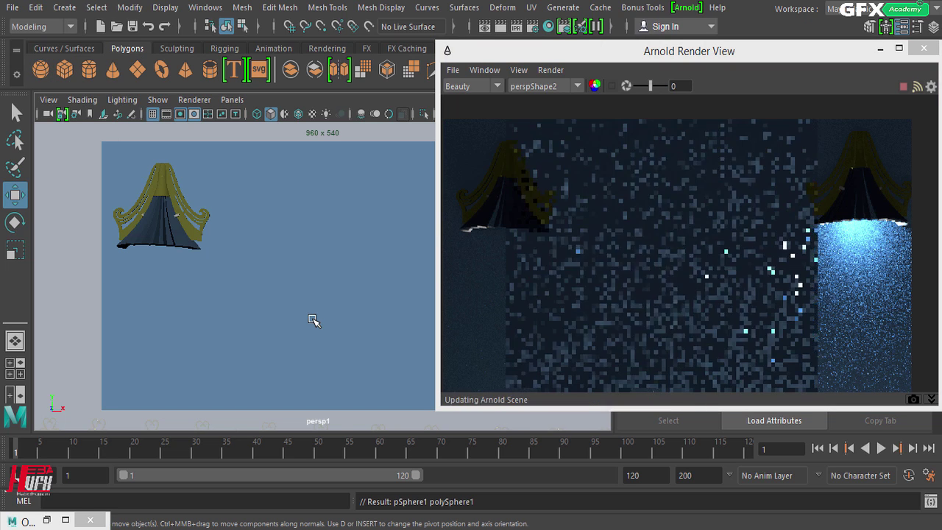
{"action": "left_click", "coordinate": [228, 100]}
{"action": "mouse_move", "coordinate": [242, 118]}
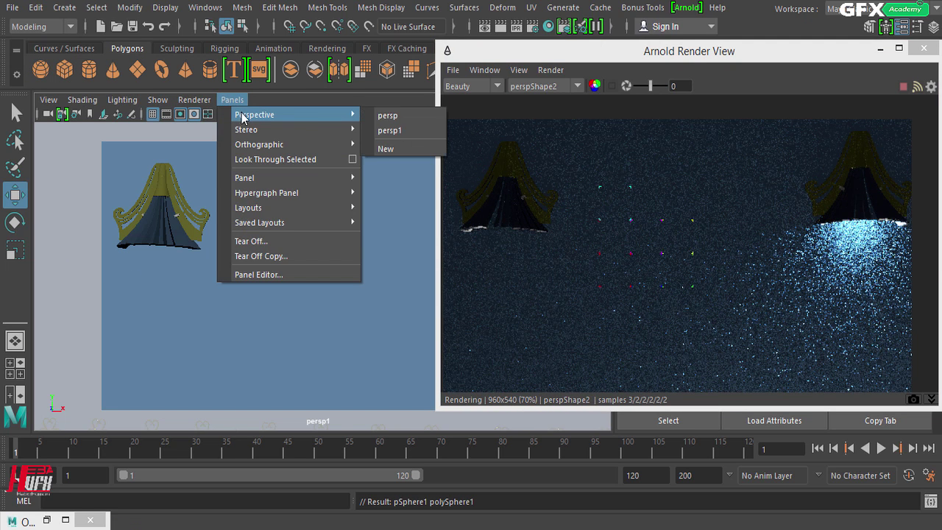
{"action": "left_click", "coordinate": [387, 116]}
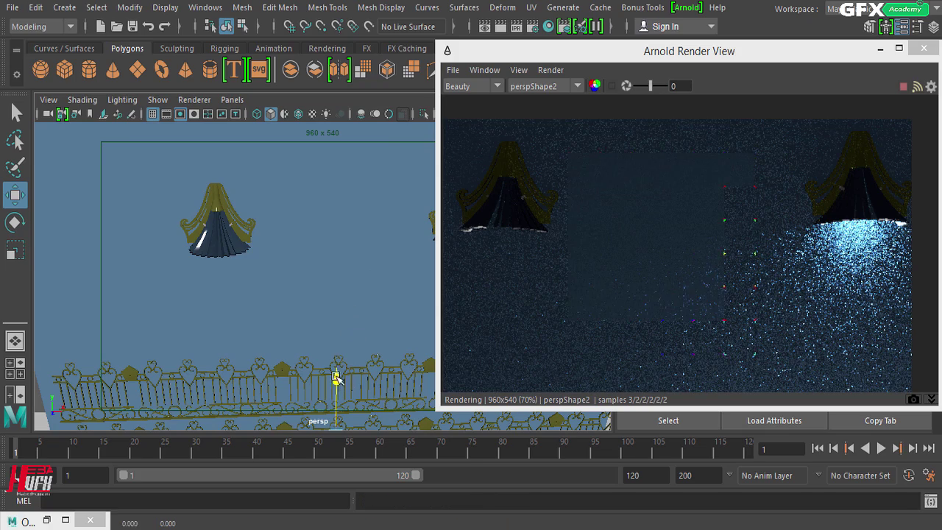
Raise the sphere to about 35.24 in Y and scale it uniformly to about 2.58.
{"action": "left_click_drag", "start_coordinate": [345, 381], "coordinate": [356, 262]}
{"action": "left_click", "coordinate": [16, 251]}
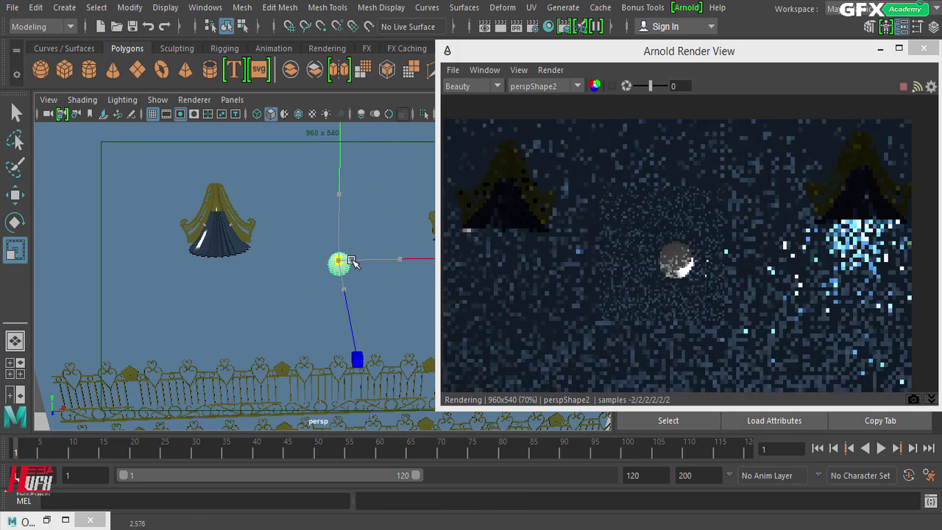
{"action": "key", "text": "w"}
Set both Subdivisions Axis and Subdivisions Height of the sphere to 8.
{"action": "left_click_drag", "start_coordinate": [586, 51], "coordinate": [274, 65]}
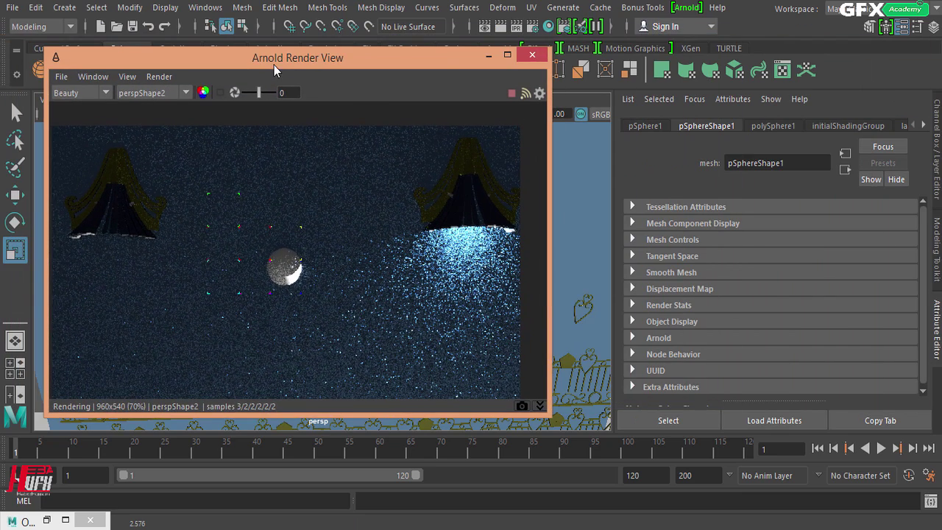
{"action": "left_click", "coordinate": [937, 182]}
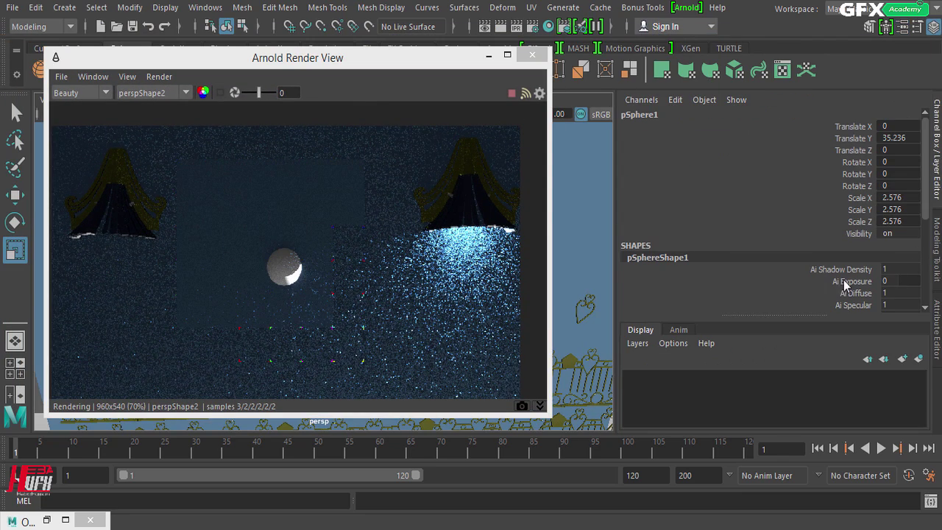
{"action": "scroll", "coordinate": [747, 259], "scroll_direction": "down", "scroll_amount": 4}
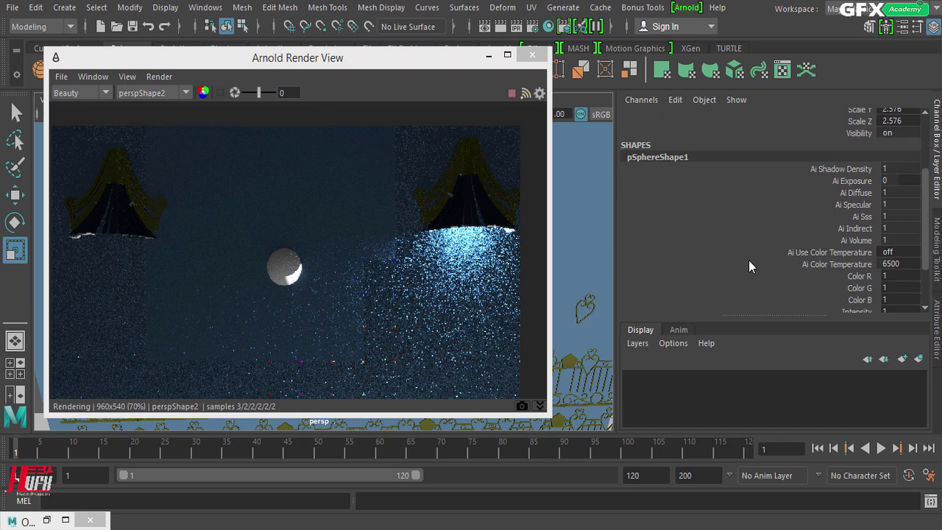
{"action": "scroll", "coordinate": [749, 260], "scroll_direction": "down", "scroll_amount": 3}
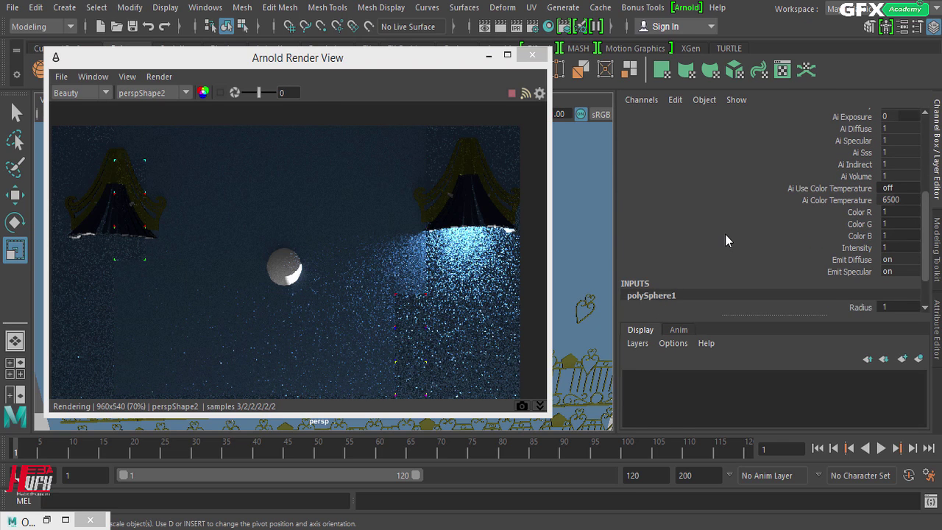
{"action": "scroll", "coordinate": [725, 234], "scroll_direction": "down", "scroll_amount": 1}
{"action": "left_click_drag", "start_coordinate": [841, 289], "coordinate": [841, 296]}
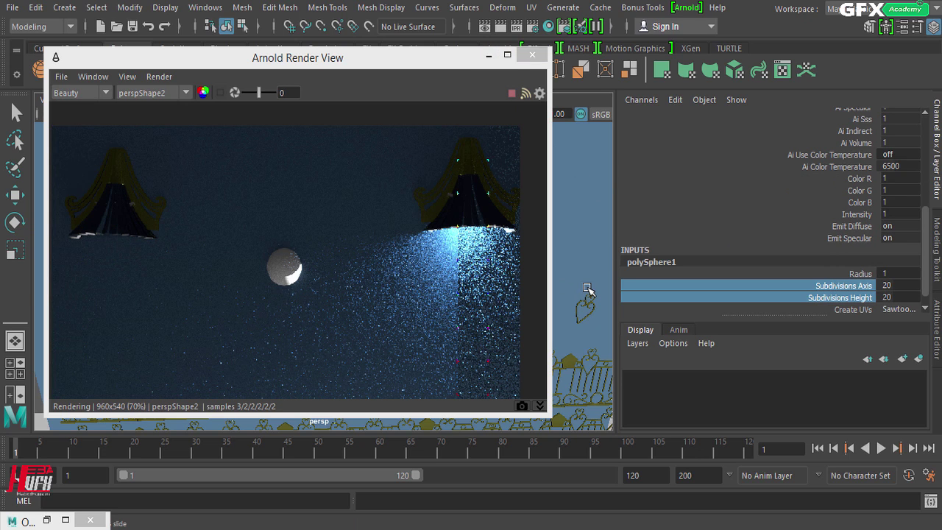
{"action": "middle_click_drag", "start_coordinate": [587, 290], "coordinate": [500, 304]}
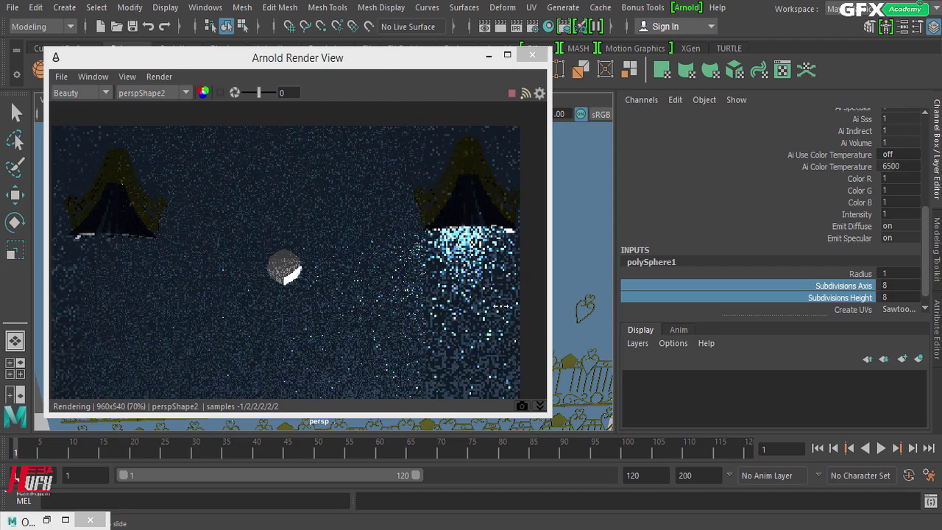
Uncover the viewport and move the sphere forward to about 7.27 in Z.
{"action": "left_click_drag", "start_coordinate": [392, 62], "coordinate": [806, 54]}
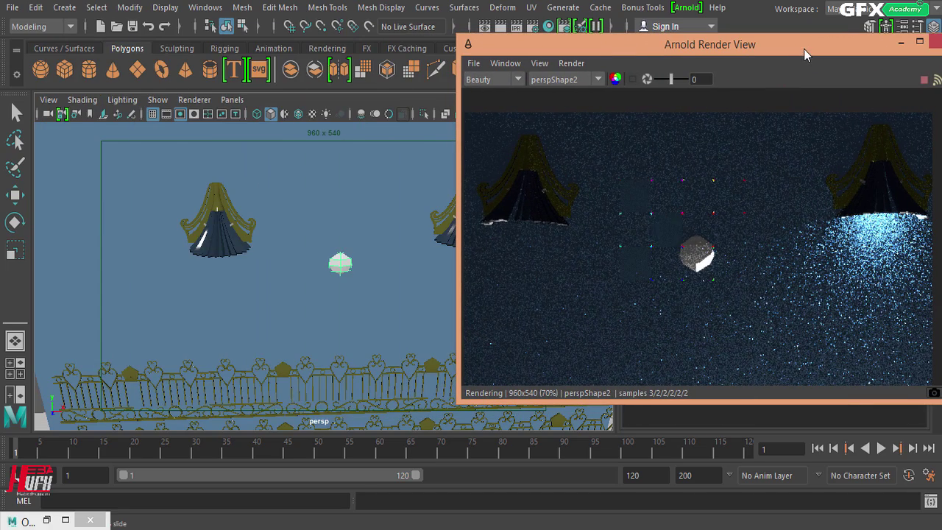
{"action": "left_click", "coordinate": [19, 199]}
{"action": "middle_click_drag", "start_coordinate": [347, 292], "coordinate": [354, 315]}
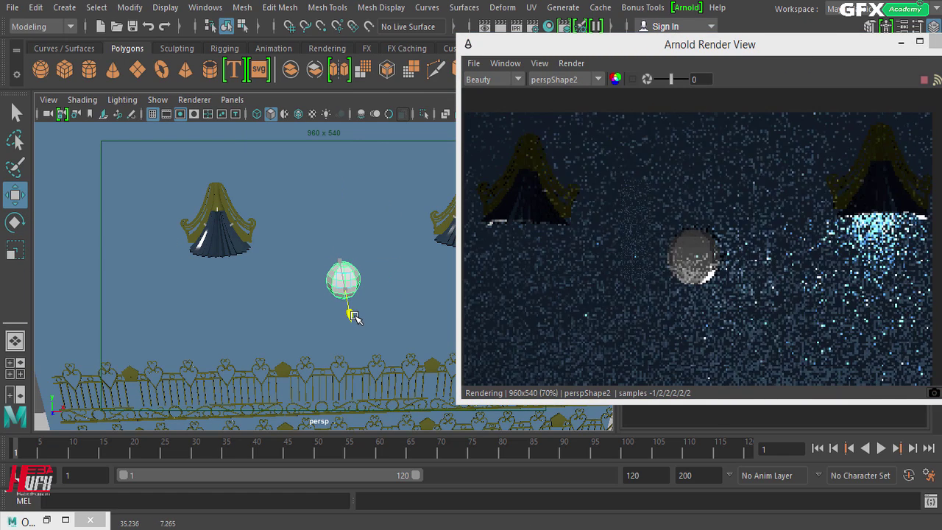
Shrink the sphere to a scale of about 1.21 and stretch it slightly in height into a bulb shape.
{"action": "left_click", "coordinate": [14, 253]}
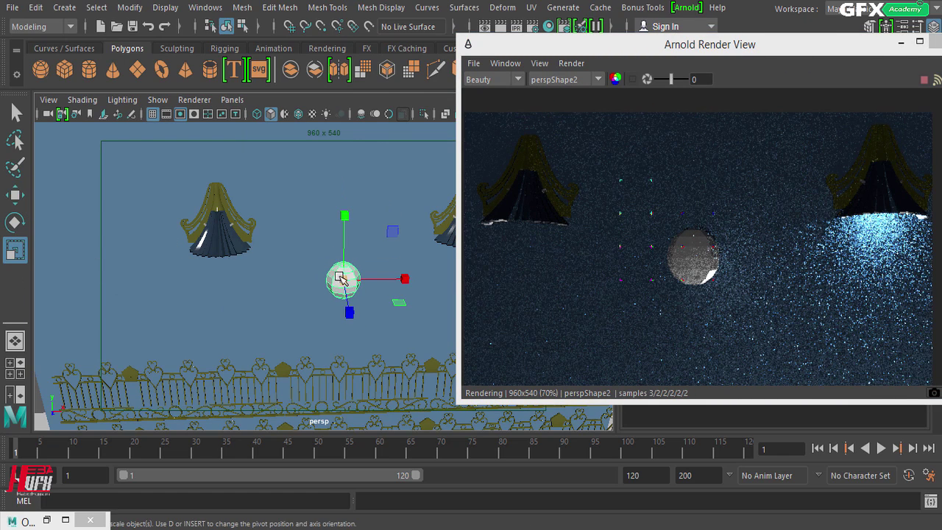
{"action": "left_click_drag", "start_coordinate": [339, 281], "coordinate": [326, 279]}
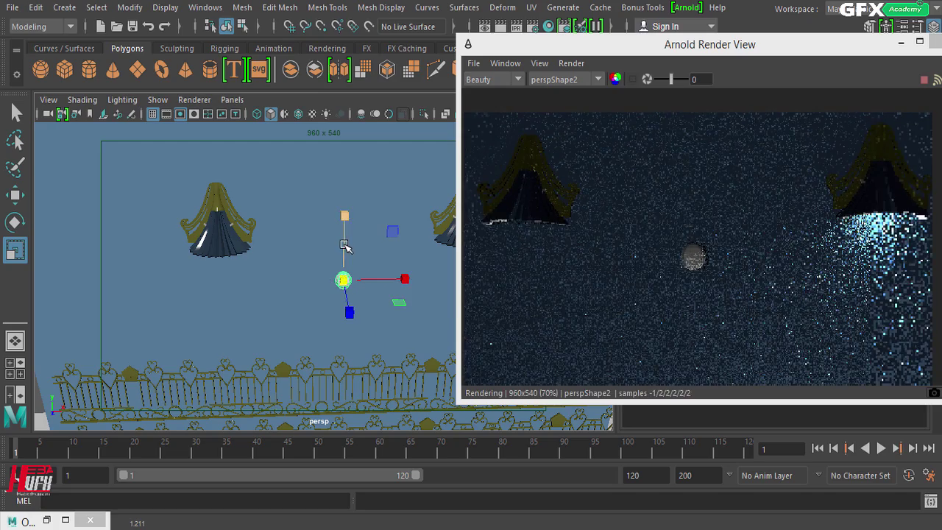
{"action": "left_click_drag", "start_coordinate": [346, 219], "coordinate": [346, 210]}
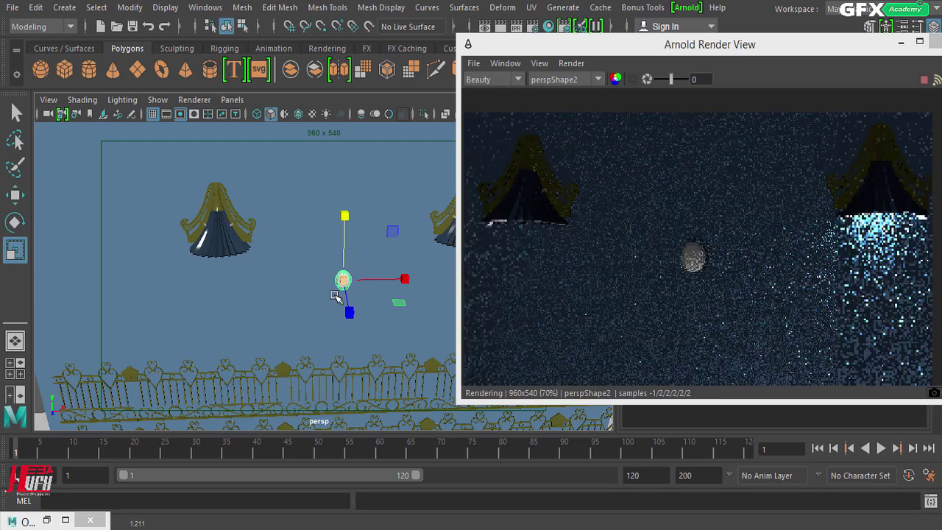
{"action": "left_click_drag", "start_coordinate": [304, 322], "coordinate": [142, 308], "text": "alt"}
{"action": "scroll", "coordinate": [388, 270], "scroll_direction": "up", "scroll_amount": 3}
{"action": "left_click_drag", "start_coordinate": [249, 278], "coordinate": [241, 278]}
Move the sphere just below the left-hand lamp's shade, at a height of about 37.61, and roughly centre it sideways.
{"action": "left_click", "coordinate": [16, 221]}
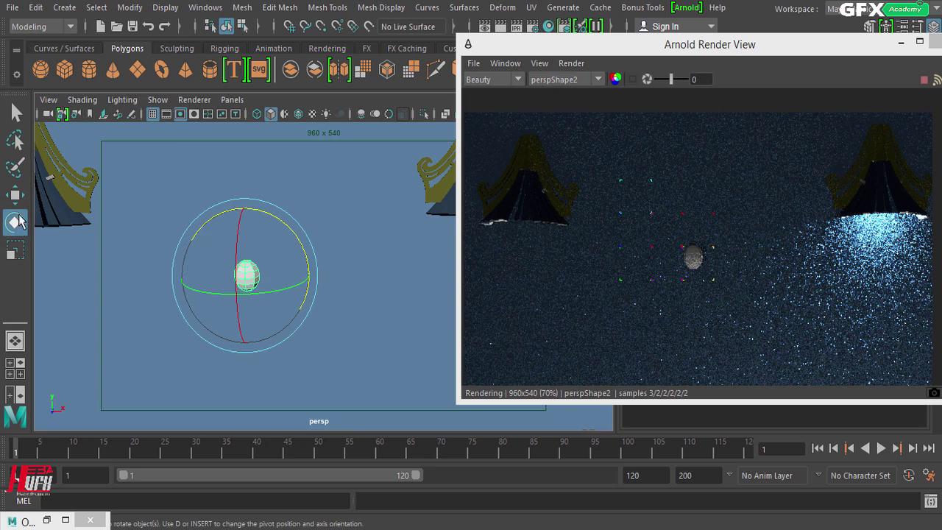
{"action": "left_click", "coordinate": [19, 196]}
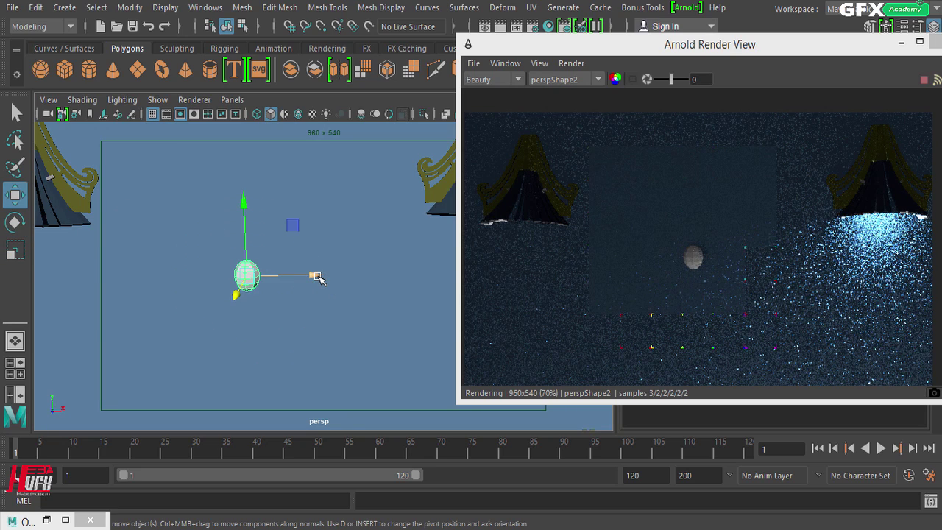
{"action": "left_click_drag", "start_coordinate": [316, 276], "coordinate": [51, 232]}
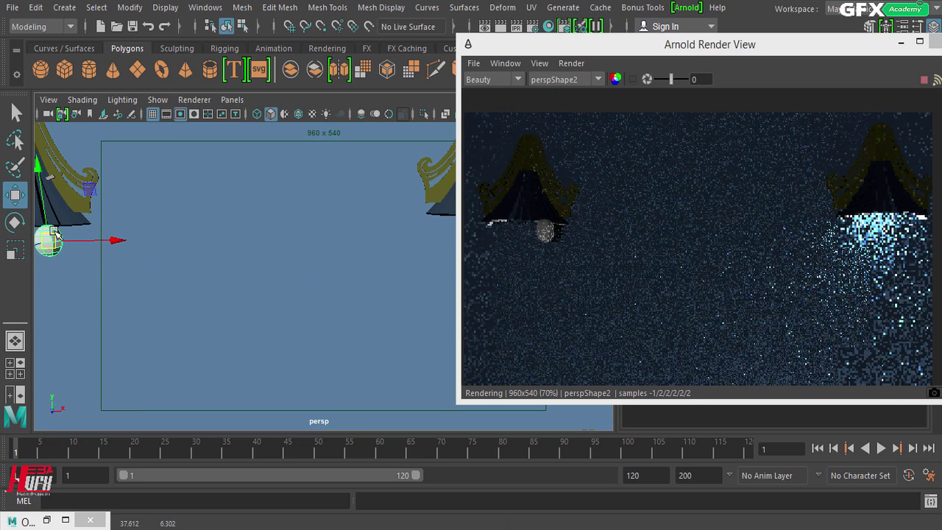
{"action": "middle_click_drag", "start_coordinate": [55, 233], "coordinate": [227, 268], "text": "alt"}
{"action": "left_click_drag", "start_coordinate": [288, 275], "coordinate": [251, 276]}
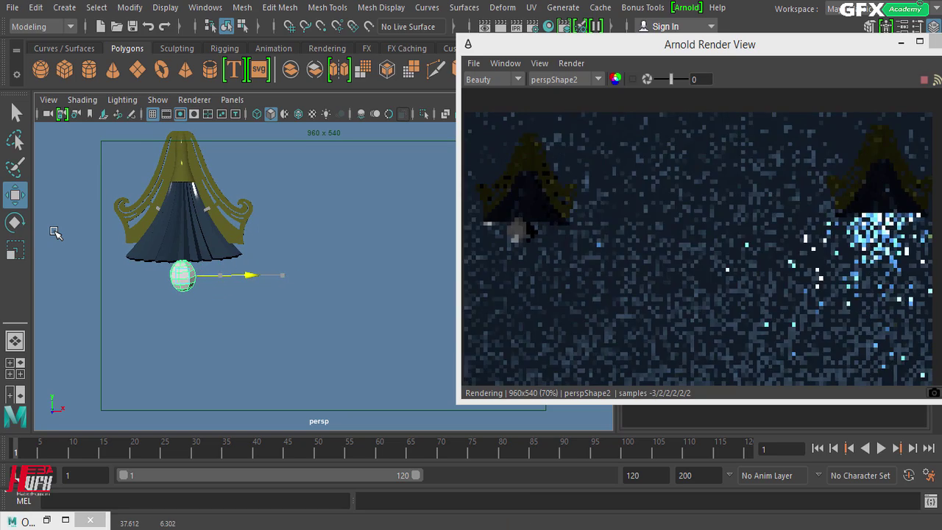
Centre the sphere within the left-hand lamp's shade in the top view, moving it back to about 3.35 in Z.
{"action": "key", "text": "space"}
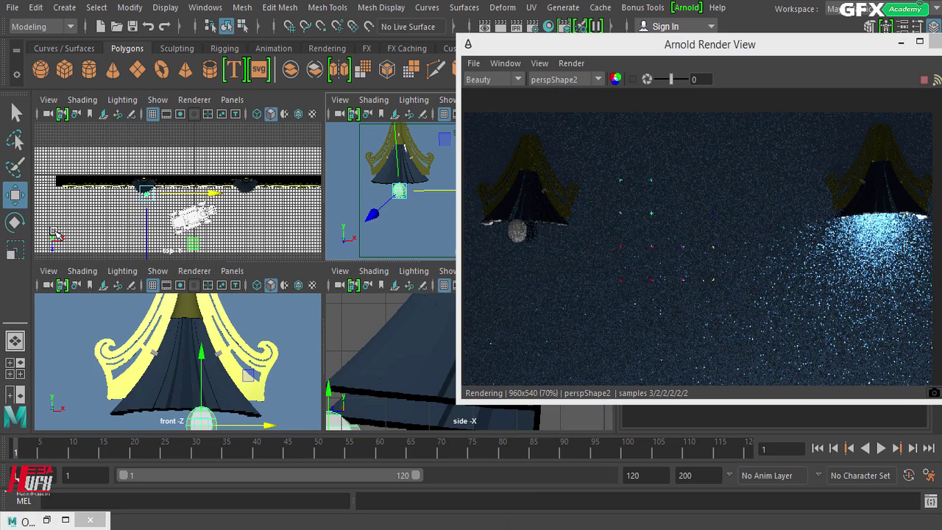
{"action": "key", "text": "space"}
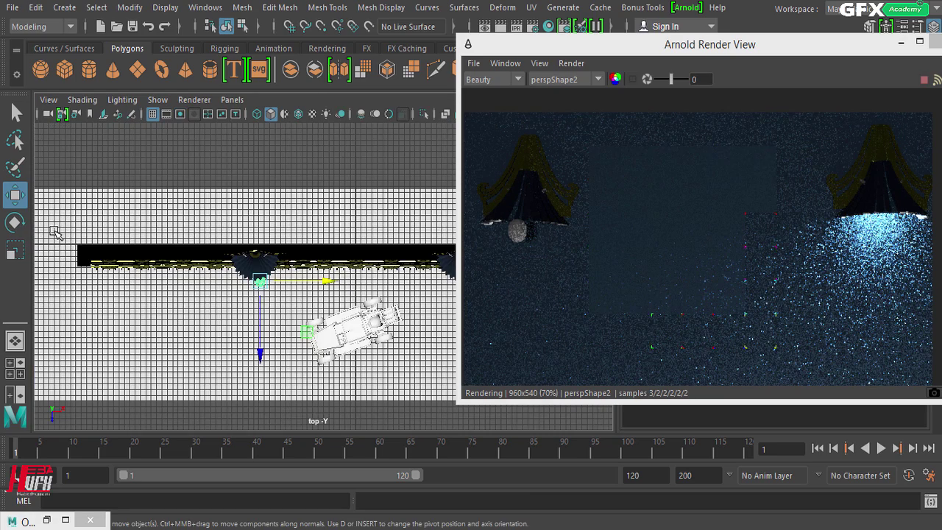
{"action": "left_click_drag", "start_coordinate": [260, 354], "coordinate": [260, 337]}
{"action": "left_click_drag", "start_coordinate": [327, 263], "coordinate": [323, 264]}
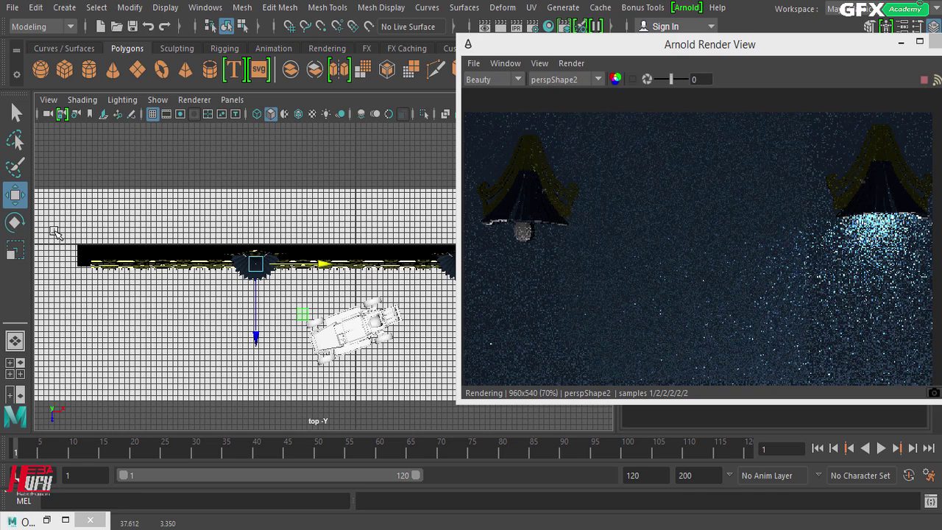
{"action": "key", "text": "space"}
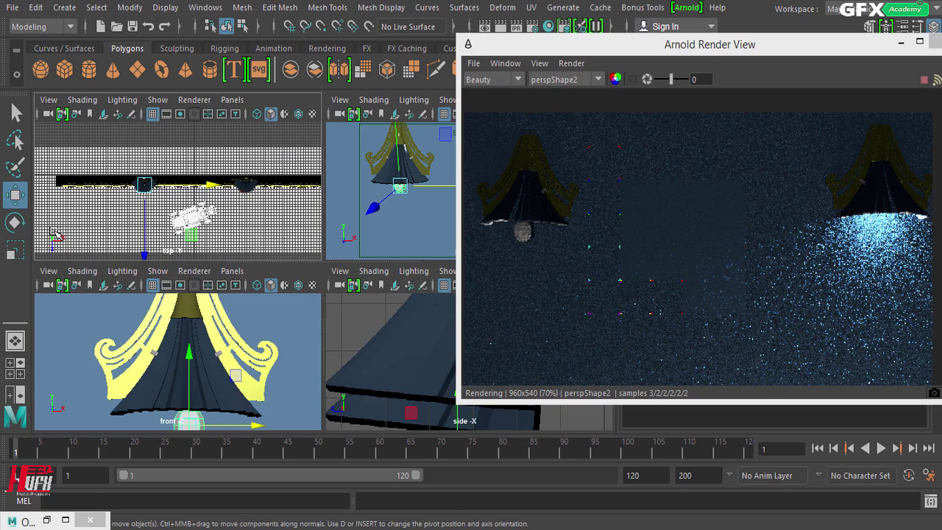
Raise the sphere into the left-hand lamp's shade, to a height of about 39.25, and return to the full perspective view.
{"action": "left_click_drag", "start_coordinate": [189, 352], "coordinate": [189, 319]}
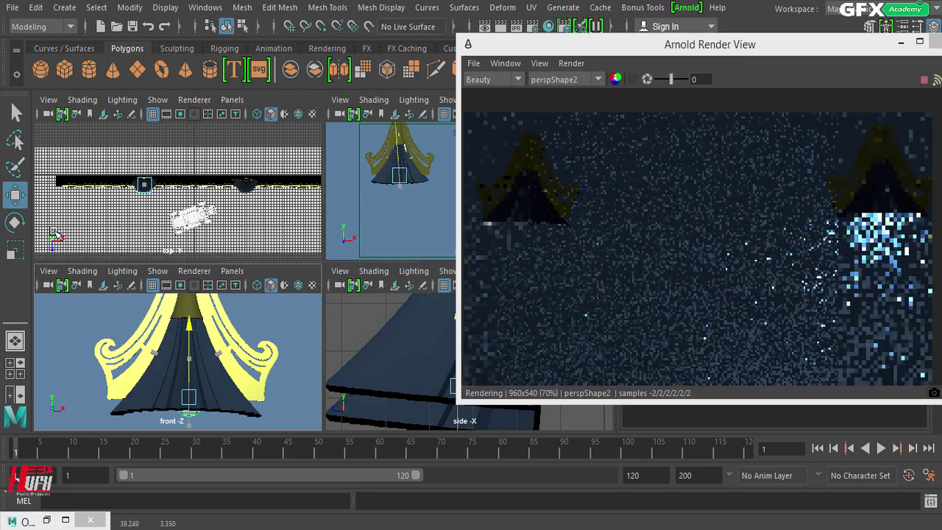
{"action": "key", "text": "space"}
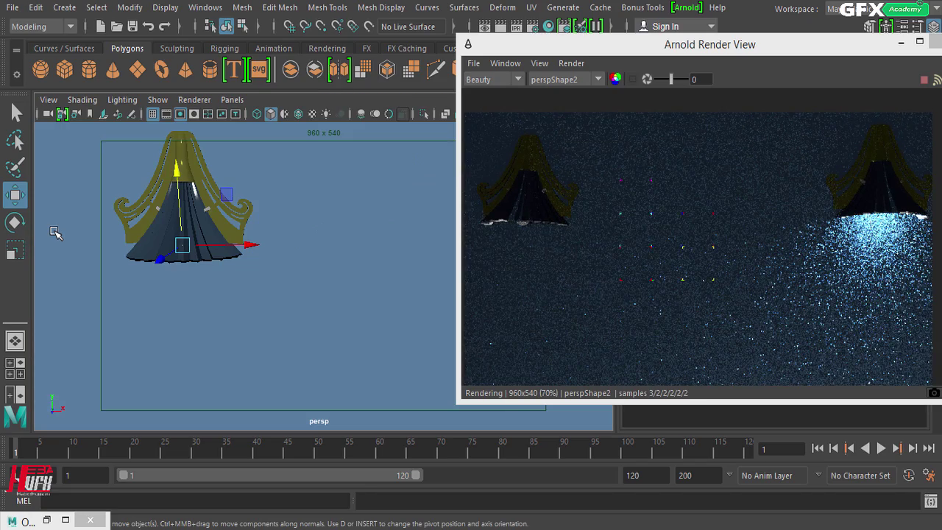
Turn the selected sphere into an Arnold mesh light.
{"action": "left_click_drag", "start_coordinate": [662, 44], "coordinate": [284, 58]}
{"action": "left_click", "coordinate": [686, 7]}
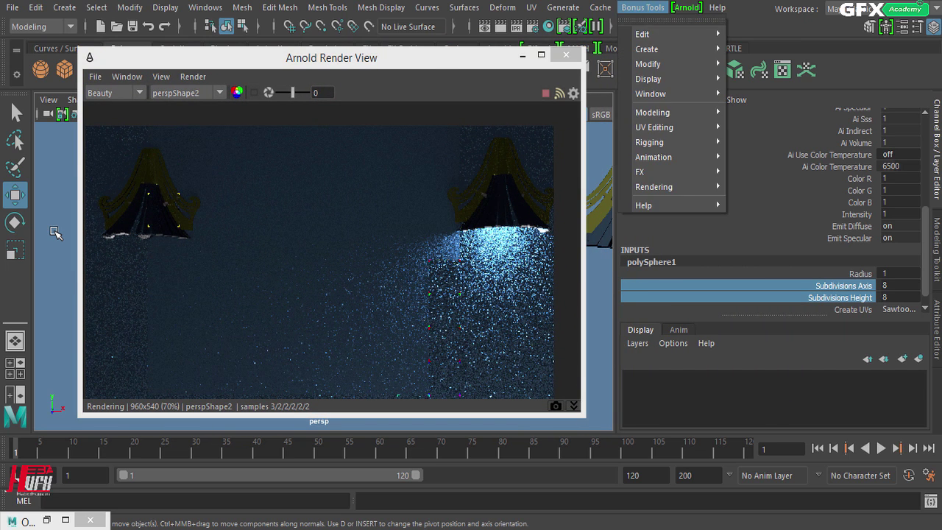
{"action": "key", "text": "Escape"}
{"action": "left_click_drag", "start_coordinate": [332, 58], "coordinate": [294, 48]}
{"action": "left_click", "coordinate": [687, 7]}
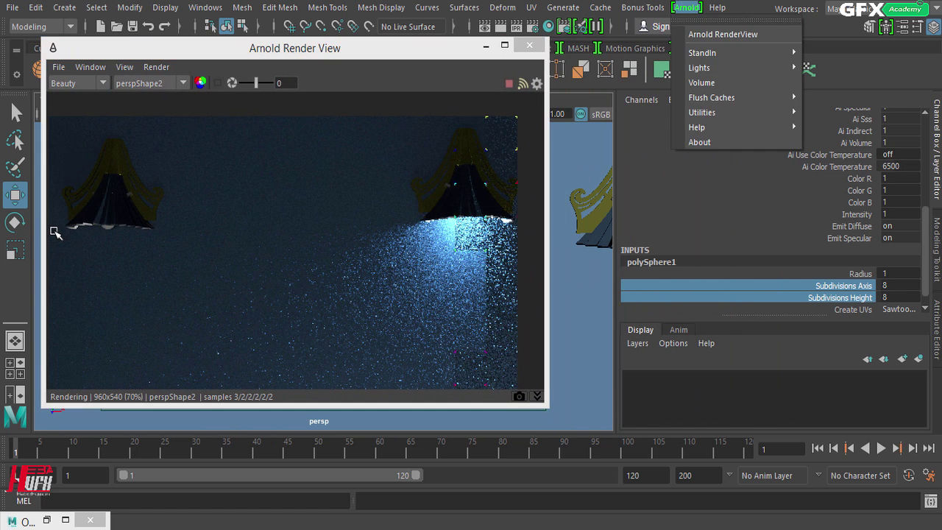
{"action": "mouse_move", "coordinate": [699, 67]}
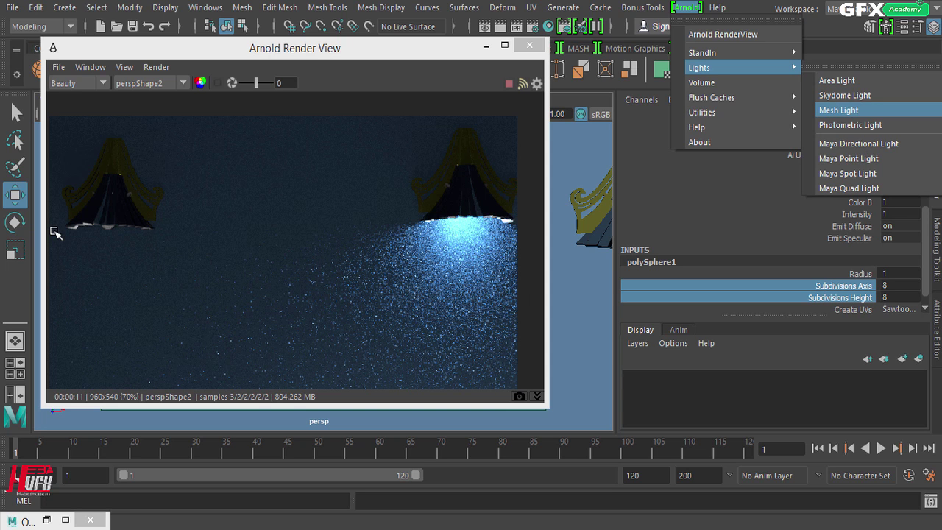
{"action": "left_click", "coordinate": [838, 110]}
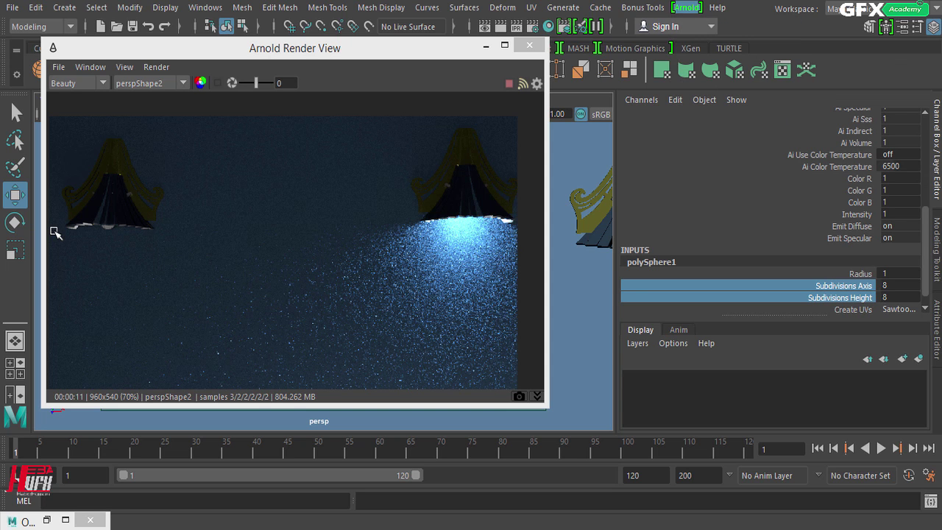
Set the sphere mesh light's Arnold exposure to 5 and restart the live render.
{"action": "left_click_drag", "start_coordinate": [294, 48], "coordinate": [555, 37]}
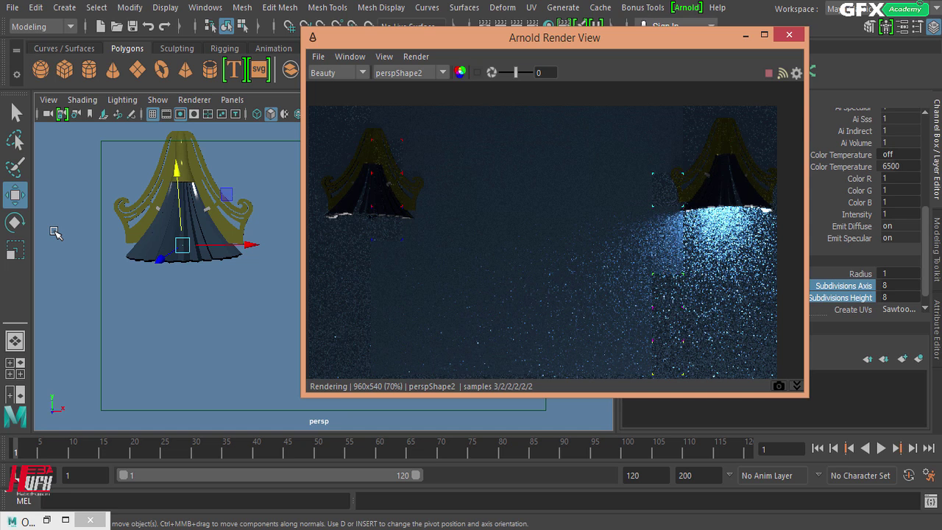
{"action": "left_click_drag", "start_coordinate": [555, 37], "coordinate": [393, 45]}
{"action": "key", "text": "ctrl+a"}
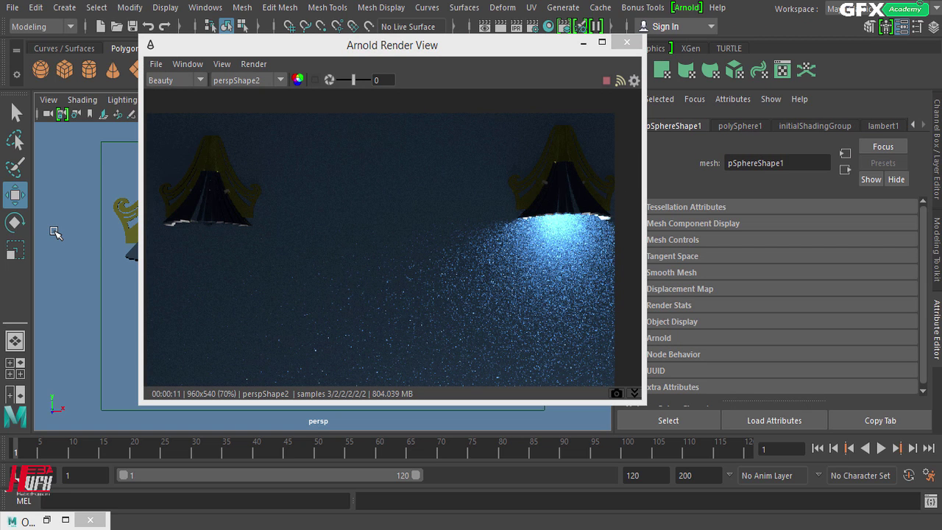
{"action": "left_click_drag", "start_coordinate": [393, 45], "coordinate": [347, 47]}
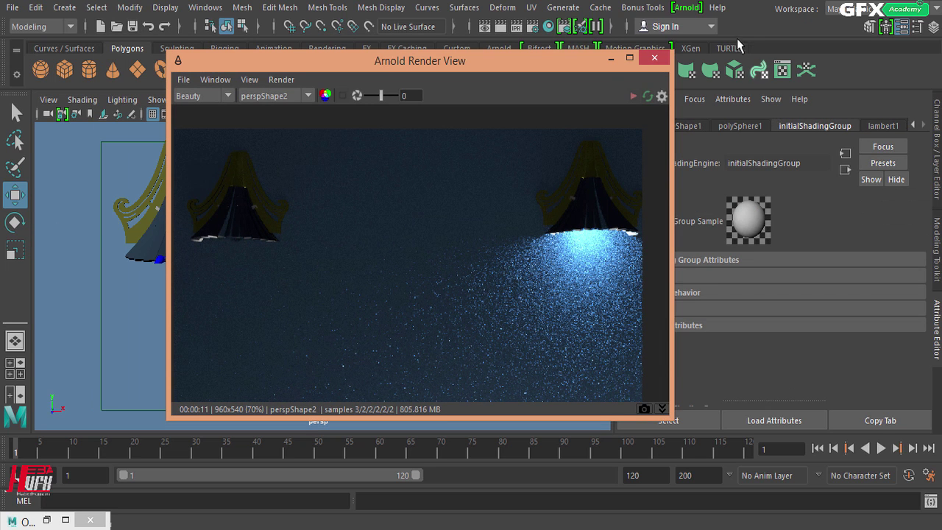
{"action": "left_click_drag", "start_coordinate": [575, 70], "coordinate": [507, 64]}
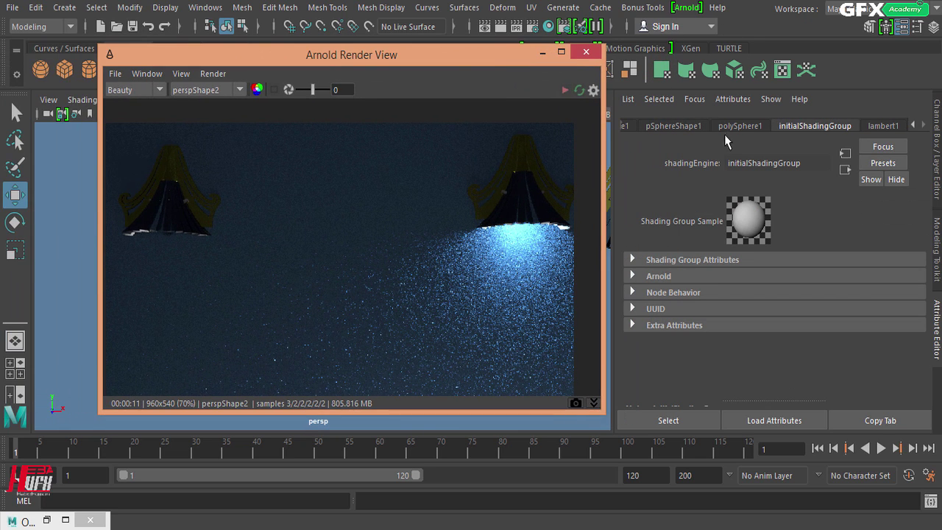
{"action": "left_click", "coordinate": [674, 125]}
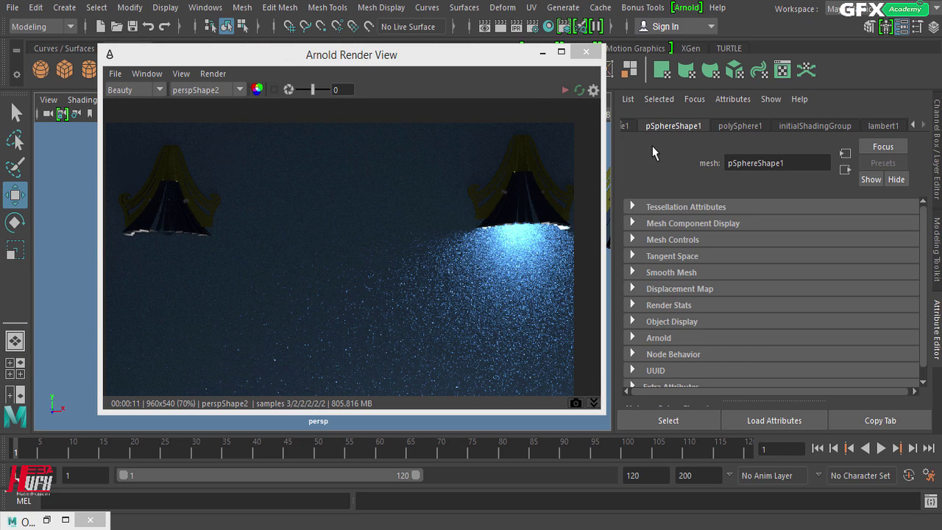
{"action": "left_click", "coordinate": [680, 337]}
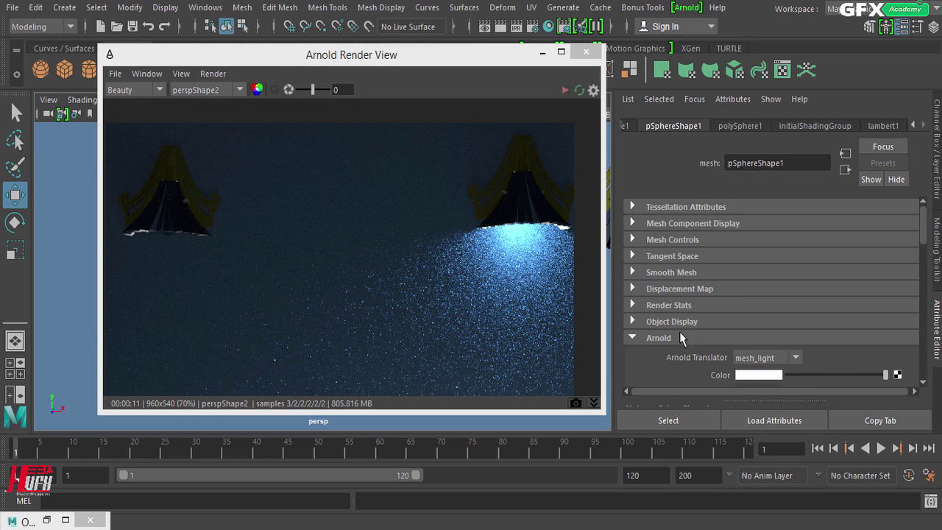
{"action": "scroll", "coordinate": [741, 214], "scroll_direction": "down", "scroll_amount": 2}
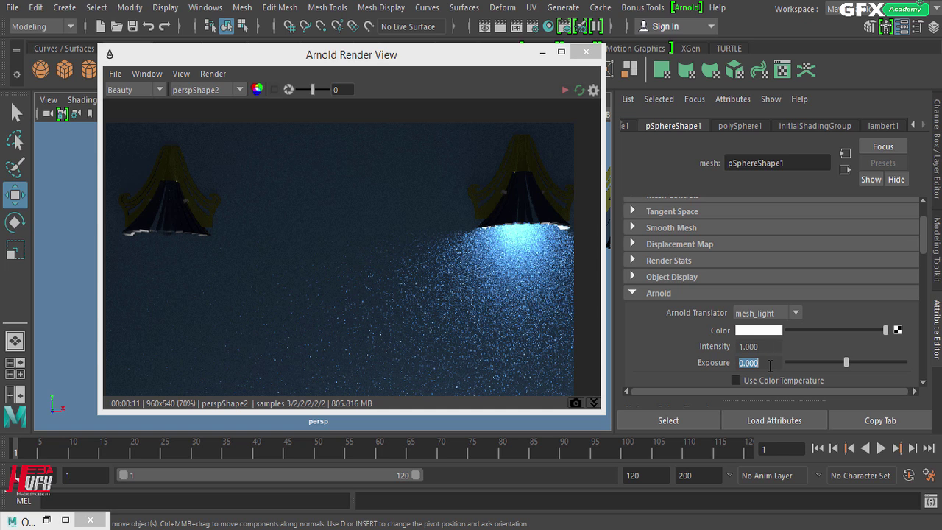
{"action": "left_click_drag", "start_coordinate": [925, 237], "coordinate": [928, 246]}
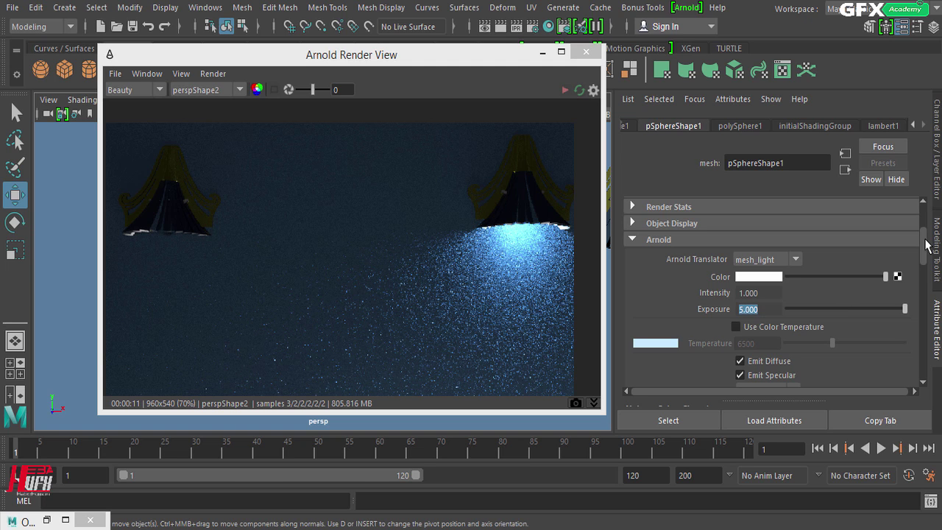
{"action": "left_click", "coordinate": [572, 91]}
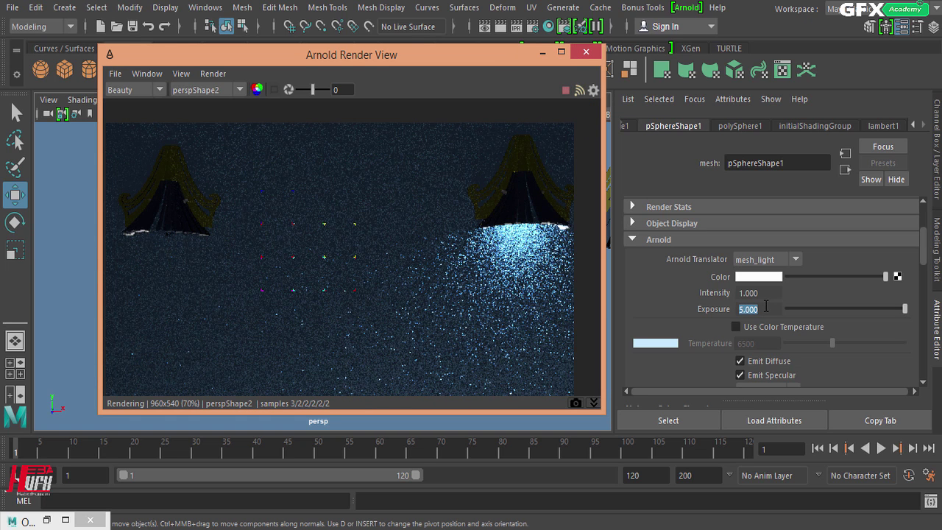
Pull the sphere mesh light slightly forward in Z and check its position against the left-hand lamp's shade from another angle.
{"action": "left_click_drag", "start_coordinate": [410, 58], "coordinate": [564, 54]}
{"action": "mouse_move", "coordinate": [168, 251]}
{"action": "left_mouse_down"}
{"action": "mouse_move", "coordinate": [160, 257]}
{"action": "mouse_move", "coordinate": [176, 245]}
{"action": "mouse_move", "coordinate": [156, 262]}
{"action": "left_mouse_up"}
{"action": "left_click_drag", "start_coordinate": [159, 270], "coordinate": [158, 269]}
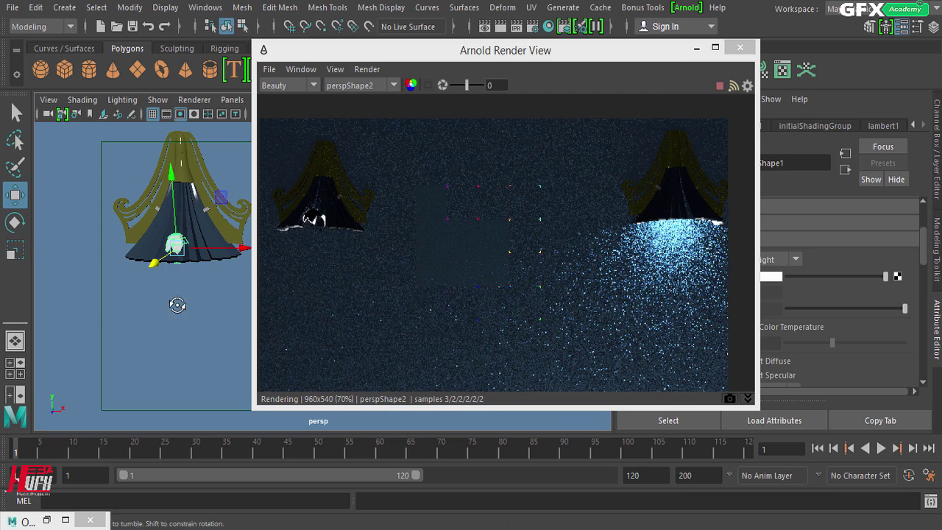
{"action": "left_click_drag", "start_coordinate": [178, 305], "coordinate": [179, 250], "text": "alt"}
{"action": "left_click_drag", "start_coordinate": [191, 203], "coordinate": [163, 322]}
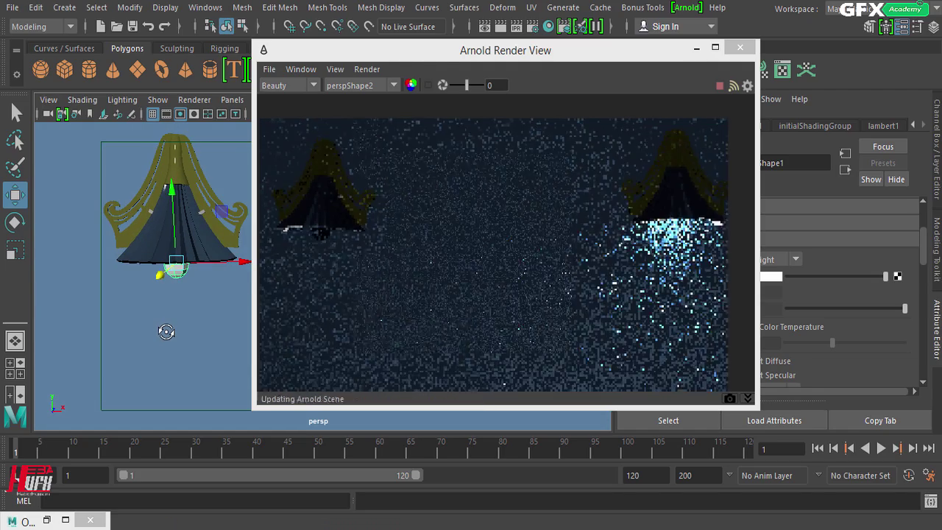
Try exposures of 10 and 20 on the sphere mesh light, and settle on 15.
{"action": "left_click_drag", "start_coordinate": [403, 62], "coordinate": [265, 68]}
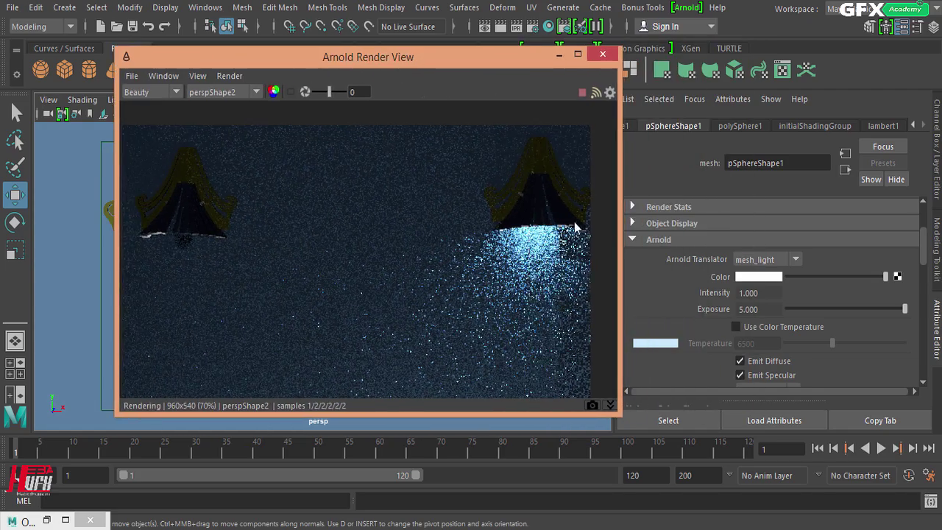
{"action": "left_click", "coordinate": [771, 309]}
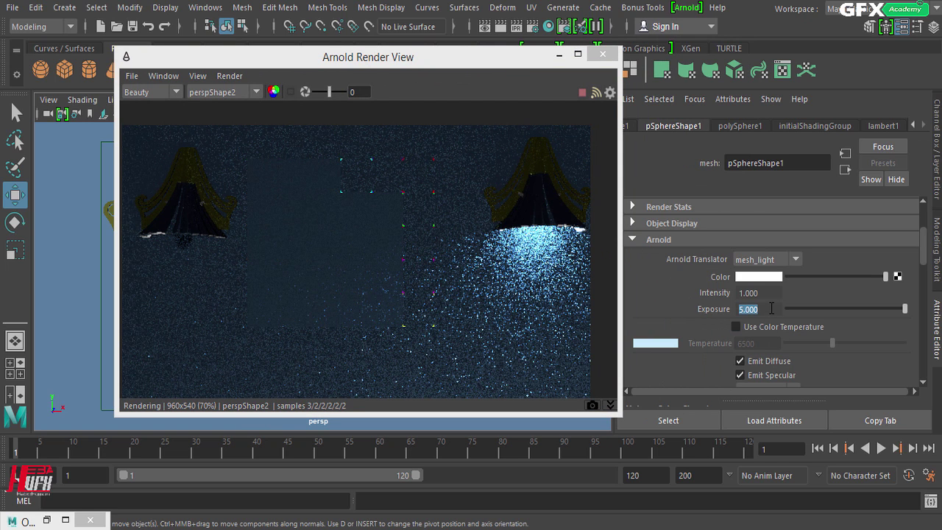
{"action": "type", "text": "10"}
{"action": "key", "text": "Return"}
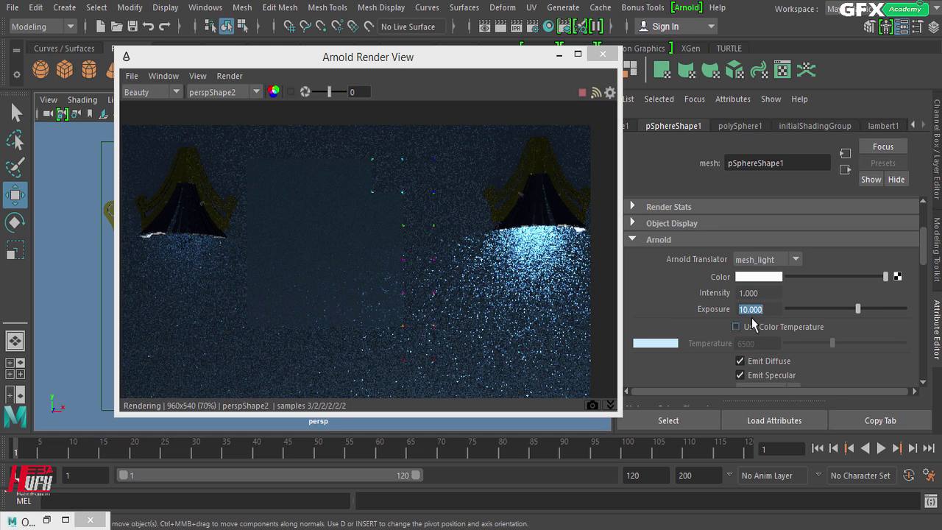
{"action": "type", "text": "20"}
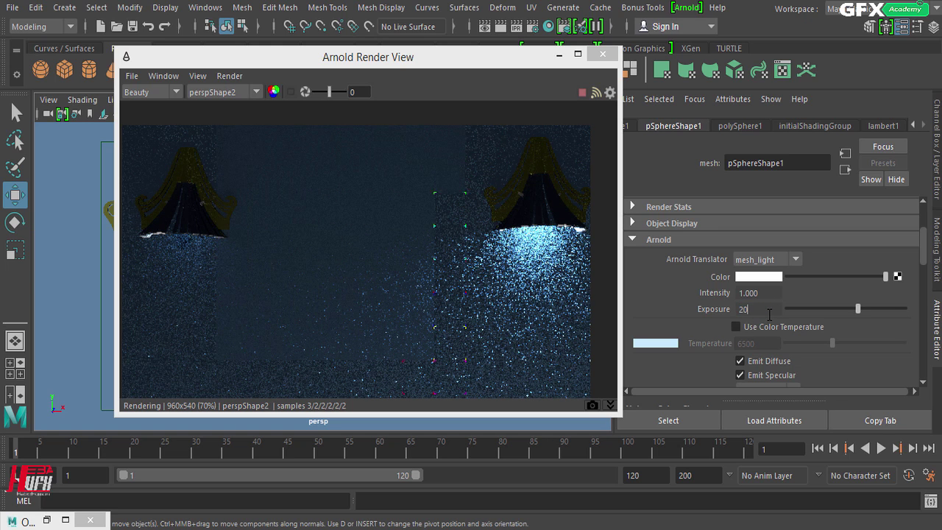
{"action": "key", "text": "Return"}
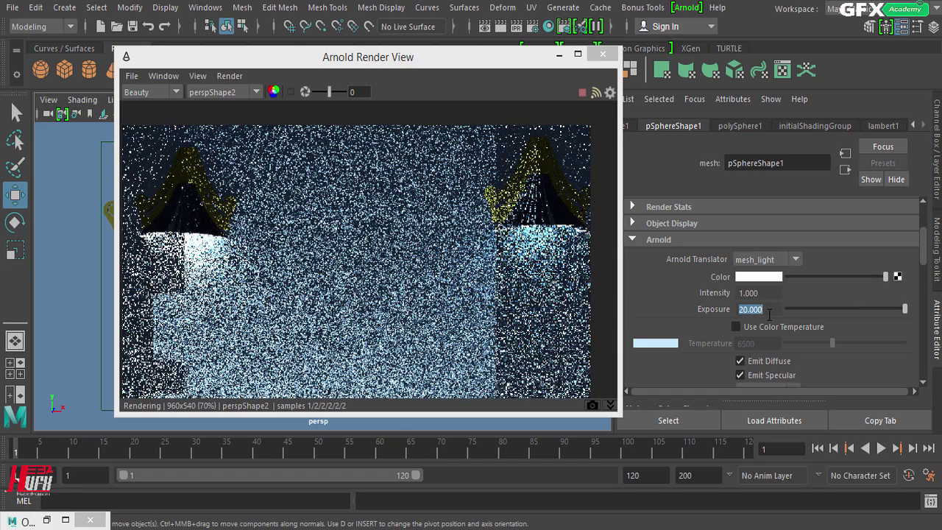
{"action": "type", "text": "15"}
{"action": "key", "text": "Return"}
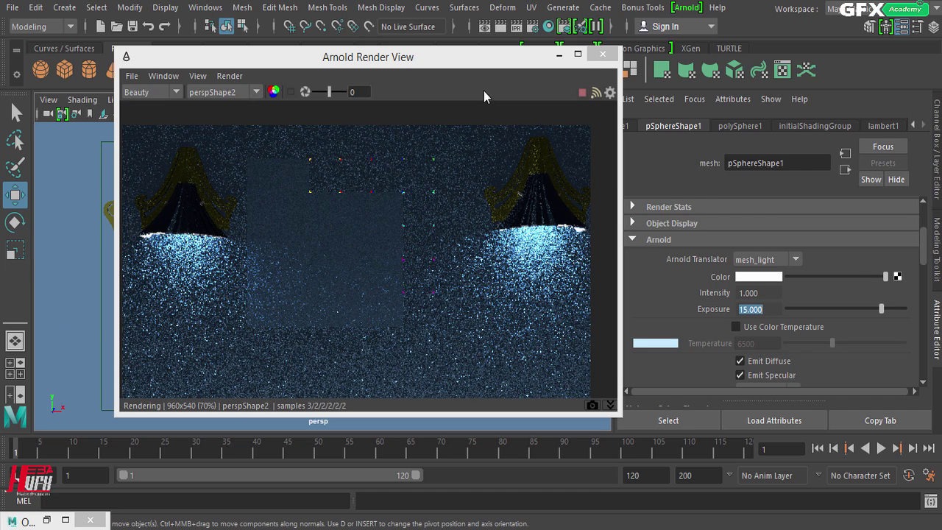
Switch the viewport to the persp1 camera and frame both lamps with the railing to examine their light in the render.
{"action": "left_click_drag", "start_coordinate": [511, 62], "coordinate": [785, 57]}
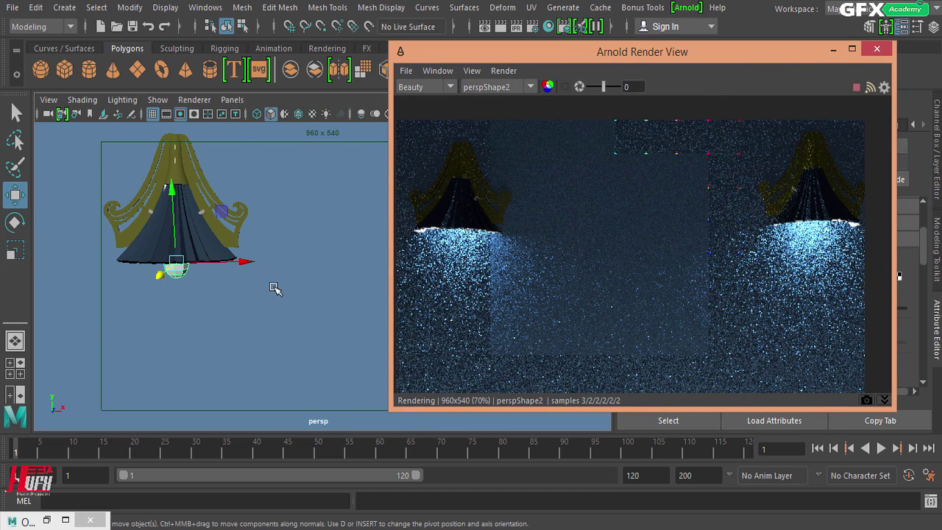
{"action": "right_click_drag", "start_coordinate": [298, 276], "coordinate": [157, 269], "text": "alt"}
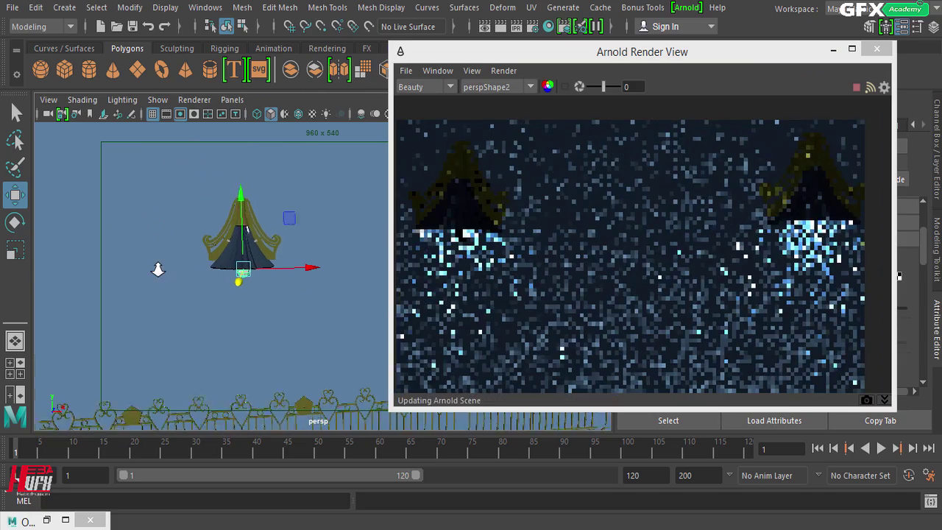
{"action": "middle_click_drag", "start_coordinate": [306, 296], "coordinate": [247, 282], "text": "alt"}
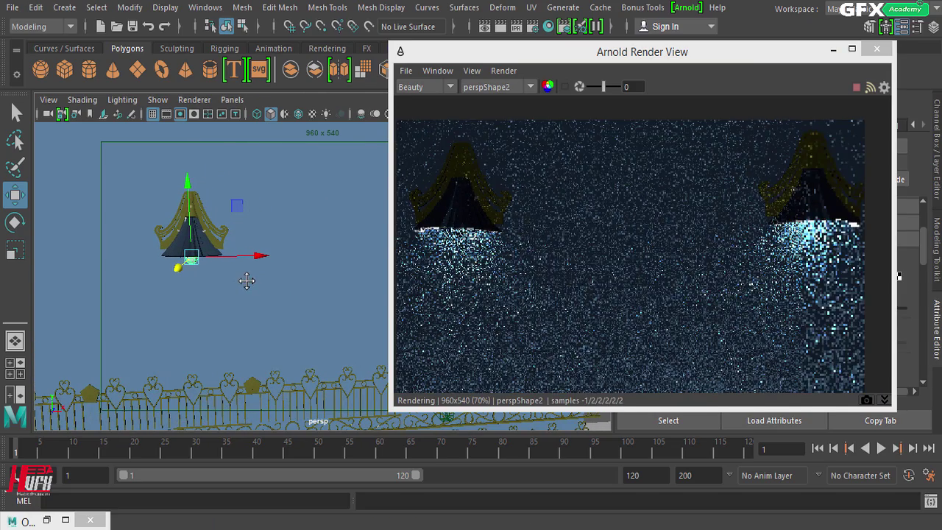
{"action": "left_click", "coordinate": [232, 100]}
{"action": "mouse_move", "coordinate": [324, 114]}
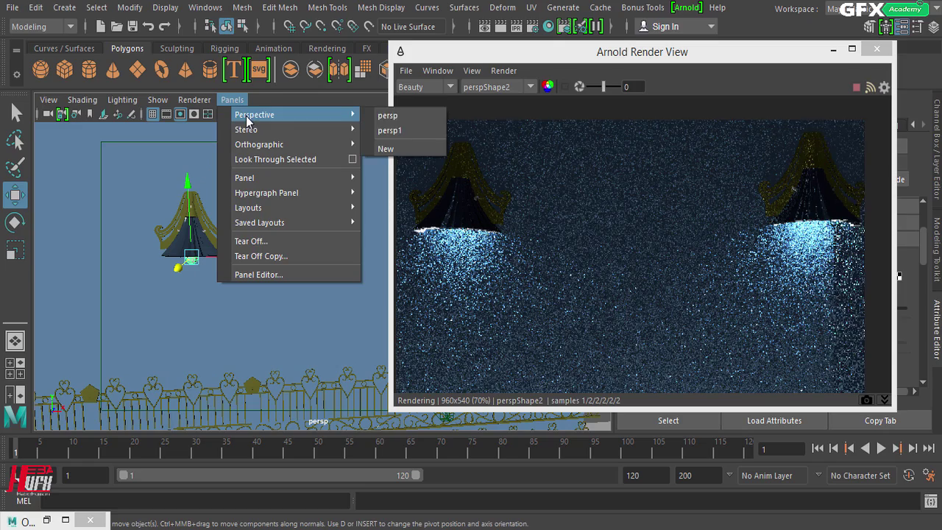
{"action": "left_click", "coordinate": [390, 130]}
{"action": "right_click_drag", "start_coordinate": [353, 280], "coordinate": [231, 267], "text": "alt"}
{"action": "middle_click_drag", "start_coordinate": [316, 276], "coordinate": [295, 249], "text": "alt"}
{"action": "right_click_drag", "start_coordinate": [295, 251], "coordinate": [300, 254], "text": "alt"}
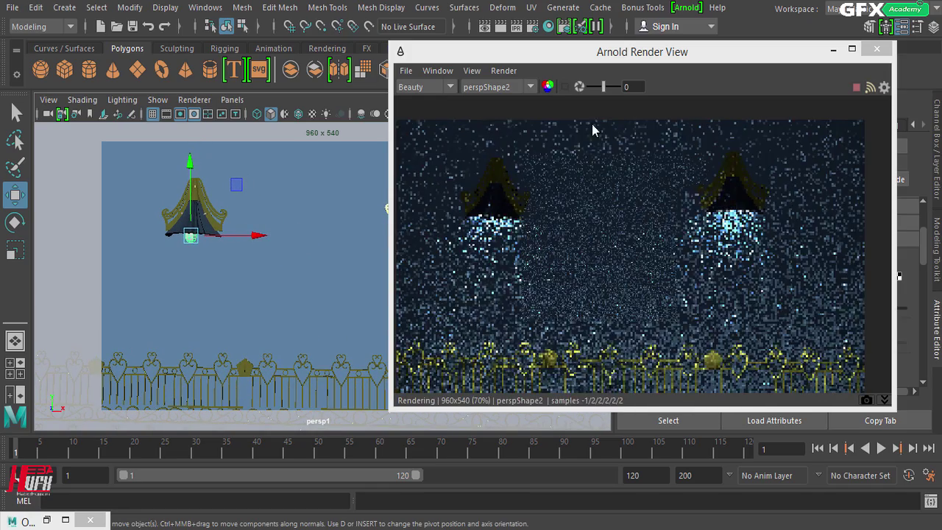
{"action": "left_click_drag", "start_coordinate": [639, 58], "coordinate": [476, 46]}
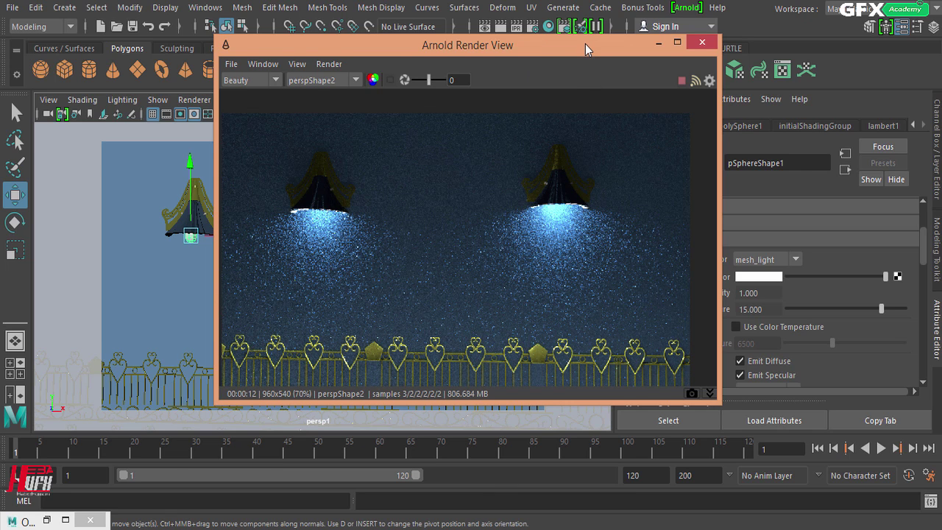
Uncover the left-hand lamp in the viewport and delete the sphere mesh light.
{"action": "left_click_drag", "start_coordinate": [585, 44], "coordinate": [721, 85]}
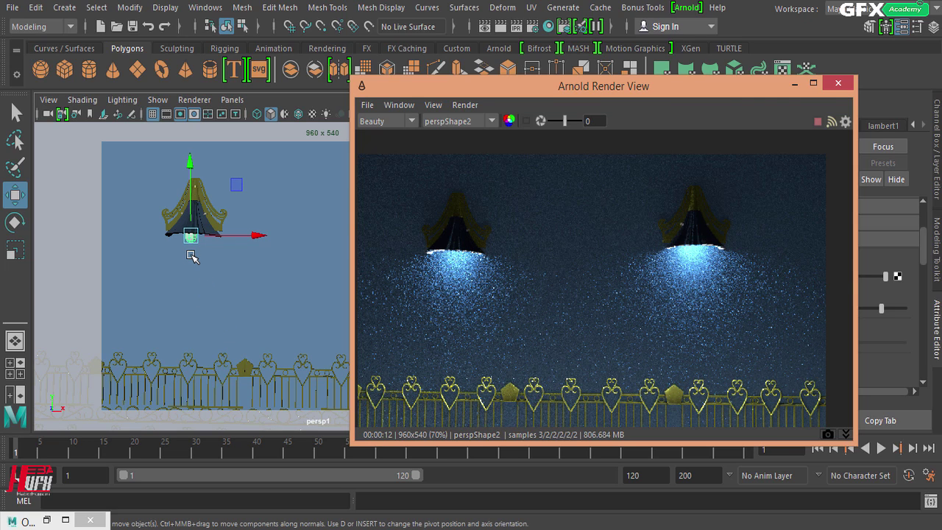
{"action": "key", "text": "Delete"}
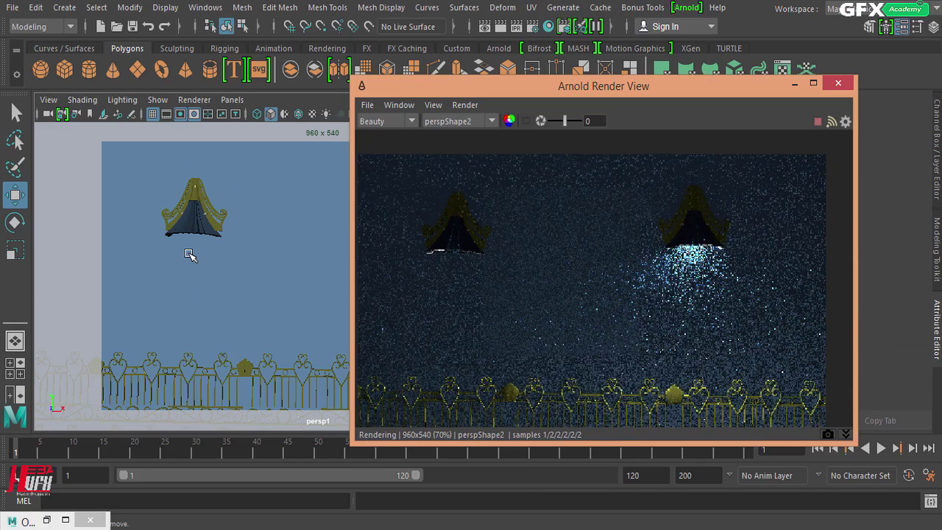
Select the LAMPO mesh inside the left-hand lamp's shade and set its Arnold translator to mesh_light.
{"action": "left_click_drag", "start_coordinate": [172, 234], "coordinate": [169, 189], "text": "alt"}
{"action": "left_click", "coordinate": [170, 188]}
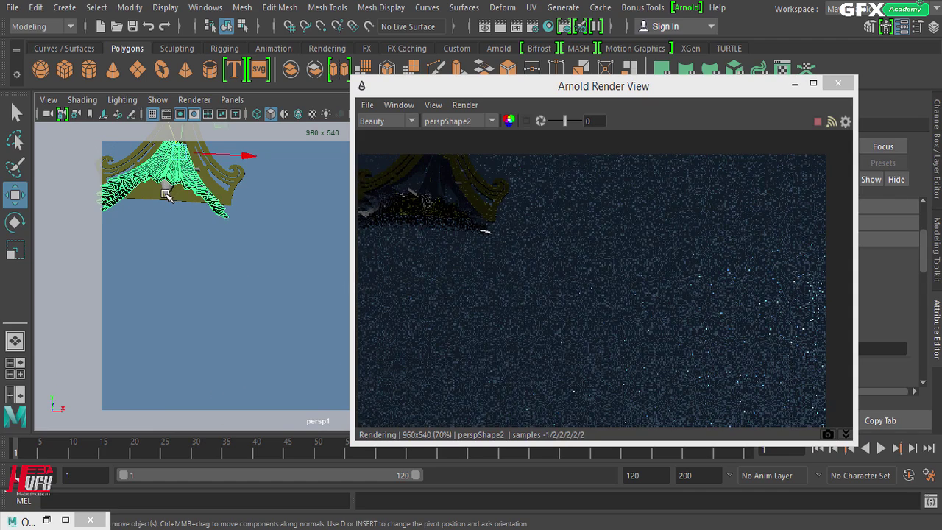
{"action": "left_click", "coordinate": [167, 192]}
{"action": "left_click_drag", "start_coordinate": [526, 93], "coordinate": [260, 81]}
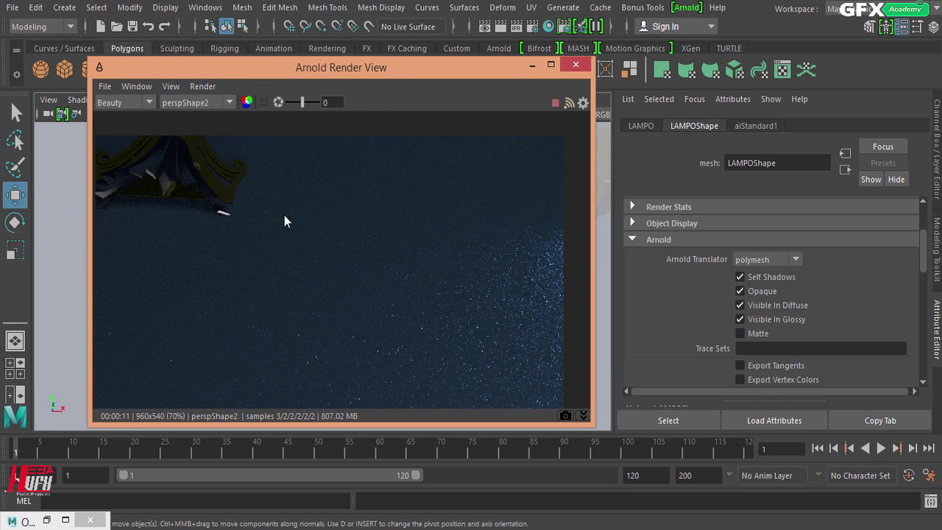
{"action": "left_click", "coordinate": [796, 261]}
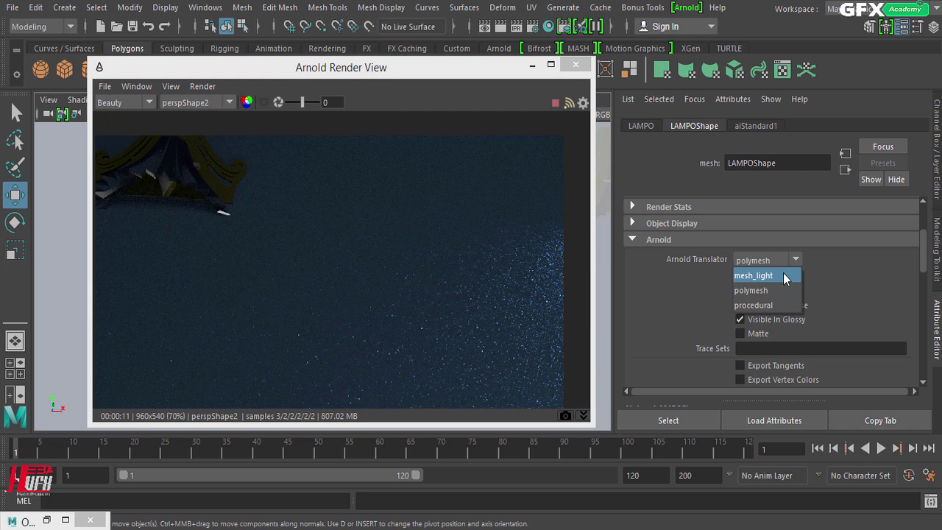
{"action": "left_click", "coordinate": [786, 283]}
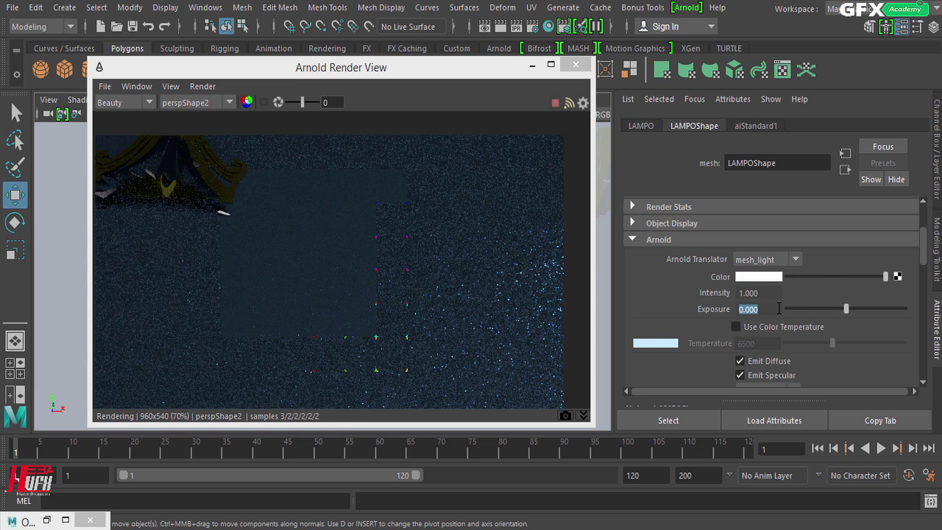
Try an exposure of 12 on the LAMPO mesh light and check the inside of the left-hand shade in the render.
{"action": "type", "text": "12"}
{"action": "key", "text": "Return"}
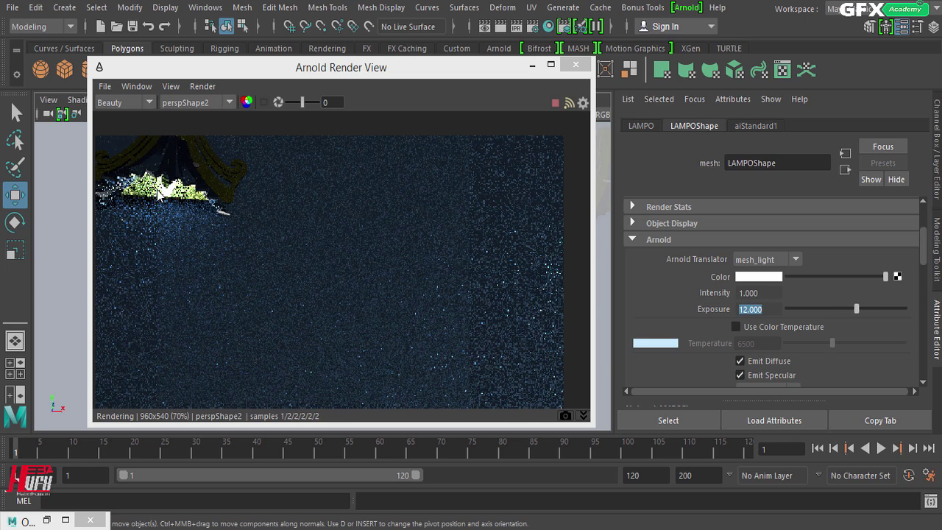
{"action": "left_click_drag", "start_coordinate": [254, 61], "coordinate": [430, 39]}
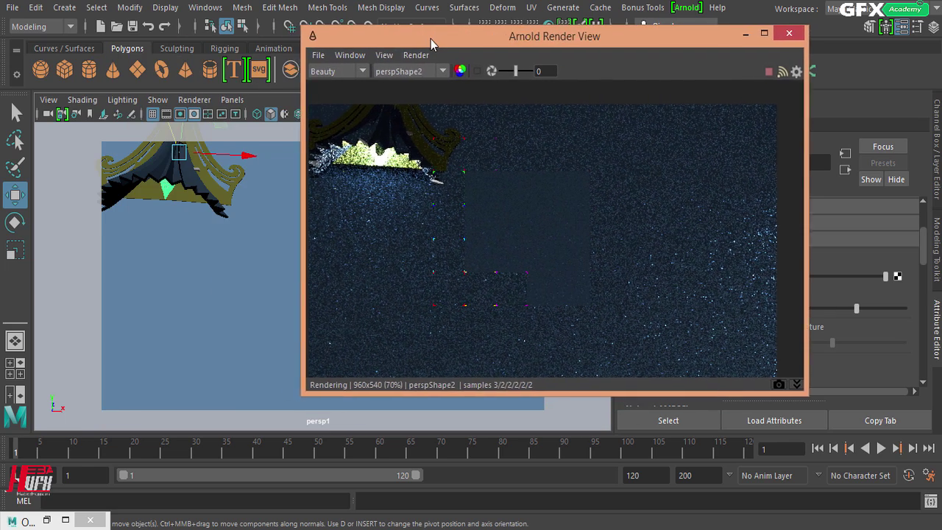
{"action": "middle_click_drag", "start_coordinate": [206, 320], "coordinate": [226, 228], "text": "alt"}
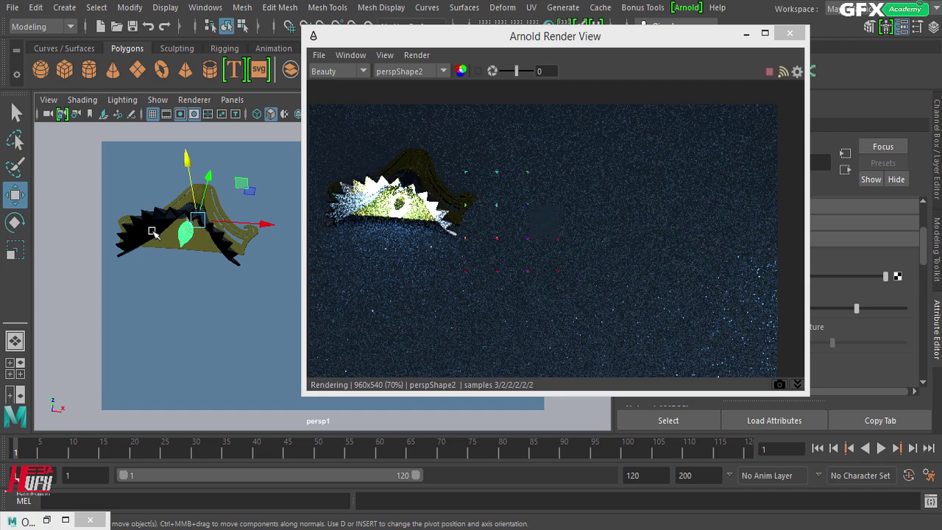
{"action": "middle_click_drag", "start_coordinate": [194, 294], "coordinate": [193, 245], "text": "alt"}
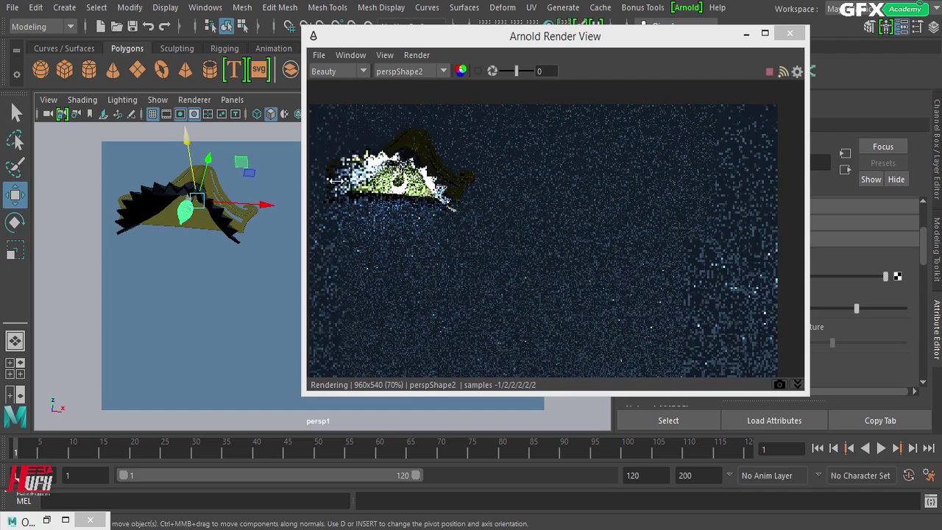
Frame both lamps from below and from the front to compare the mesh light with the point light in the render.
{"action": "left_click_drag", "start_coordinate": [528, 37], "coordinate": [338, 298]}
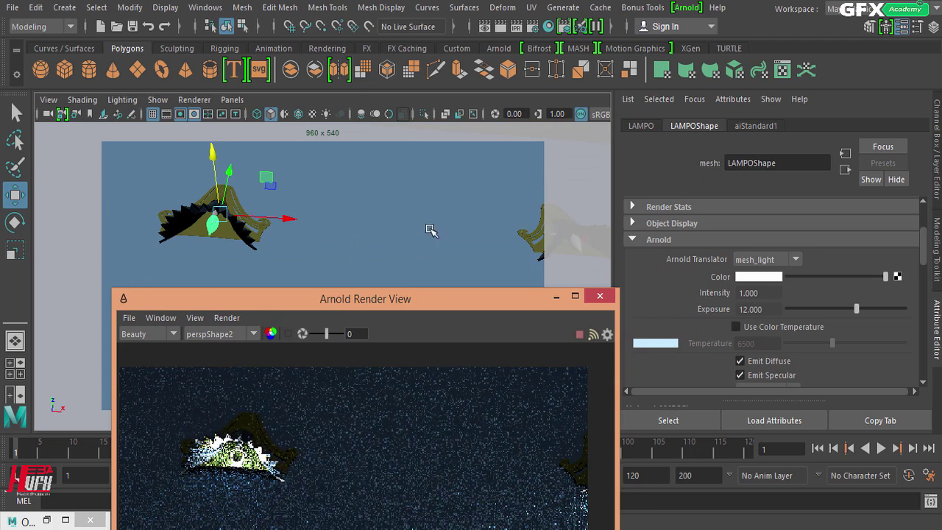
{"action": "middle_click_drag", "start_coordinate": [427, 204], "coordinate": [343, 200], "text": "alt"}
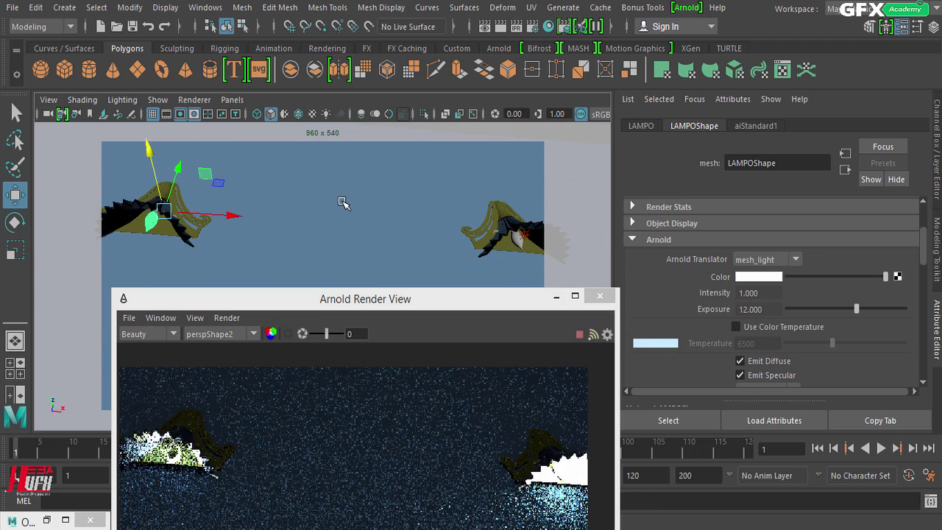
{"action": "left_click_drag", "start_coordinate": [338, 196], "coordinate": [338, 250], "text": "alt"}
{"action": "middle_click_drag", "start_coordinate": [511, 200], "coordinate": [513, 151], "text": "alt"}
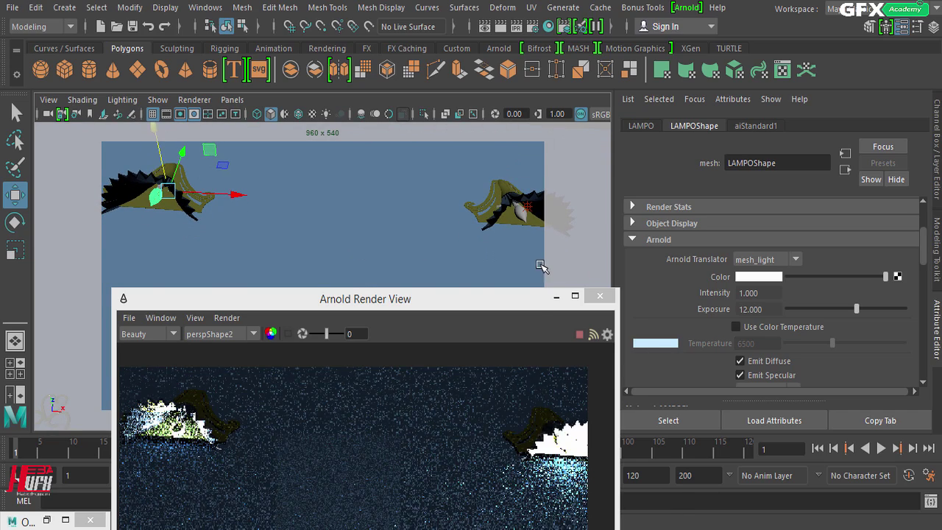
{"action": "left_click_drag", "start_coordinate": [532, 304], "coordinate": [588, 72]}
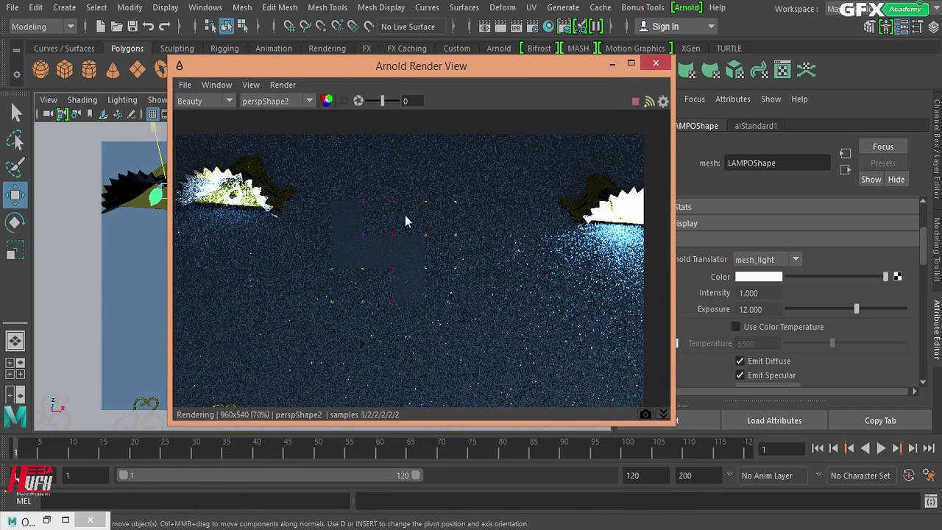
{"action": "scroll", "coordinate": [498, 242], "scroll_direction": "down", "scroll_amount": 1}
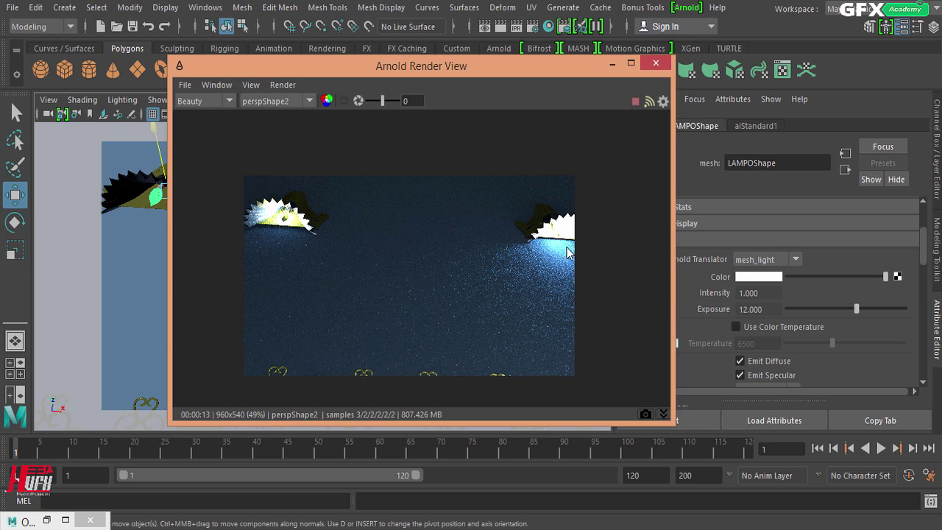
{"action": "left_click_drag", "start_coordinate": [477, 77], "coordinate": [688, 73]}
{"action": "left_click_drag", "start_coordinate": [213, 287], "coordinate": [218, 327], "text": "alt"}
{"action": "middle_click_drag", "start_coordinate": [267, 262], "coordinate": [258, 435], "text": "alt"}
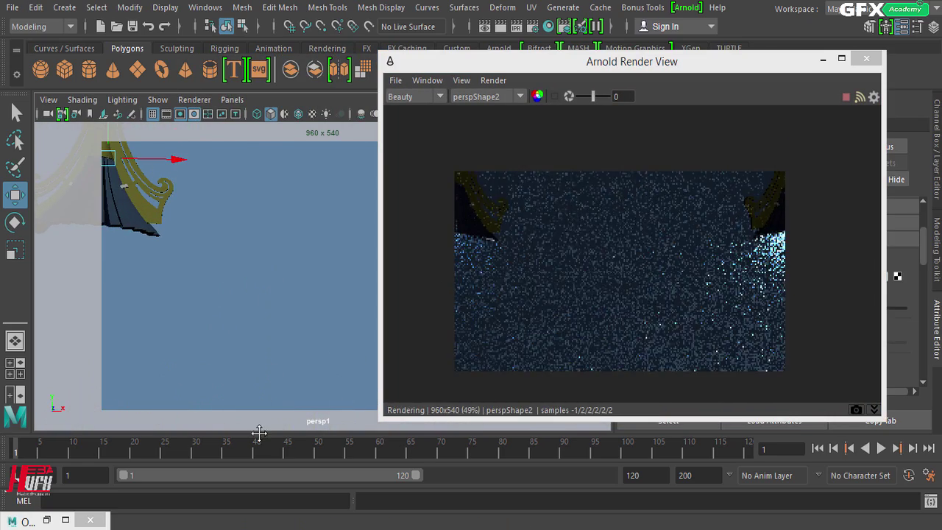
{"action": "right_click_drag", "start_coordinate": [282, 309], "coordinate": [203, 300], "text": "alt"}
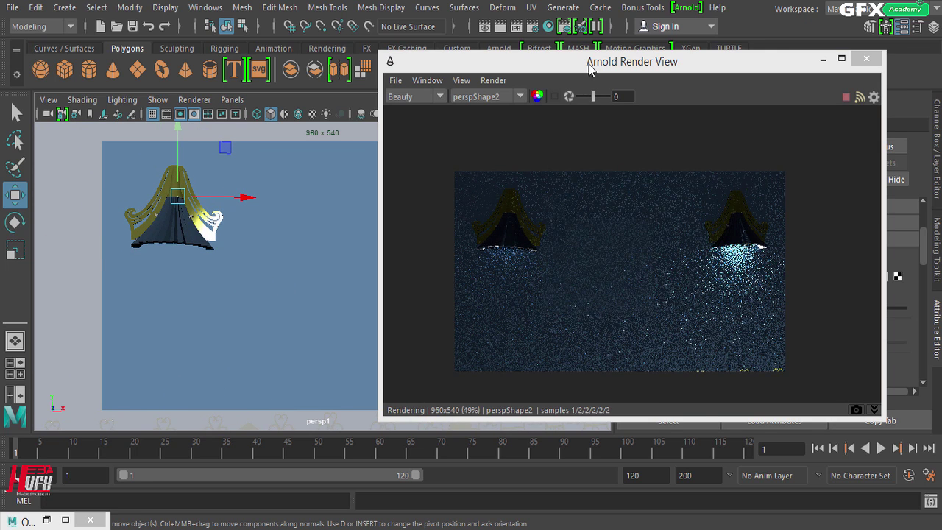
{"action": "left_click_drag", "start_coordinate": [586, 61], "coordinate": [338, 58]}
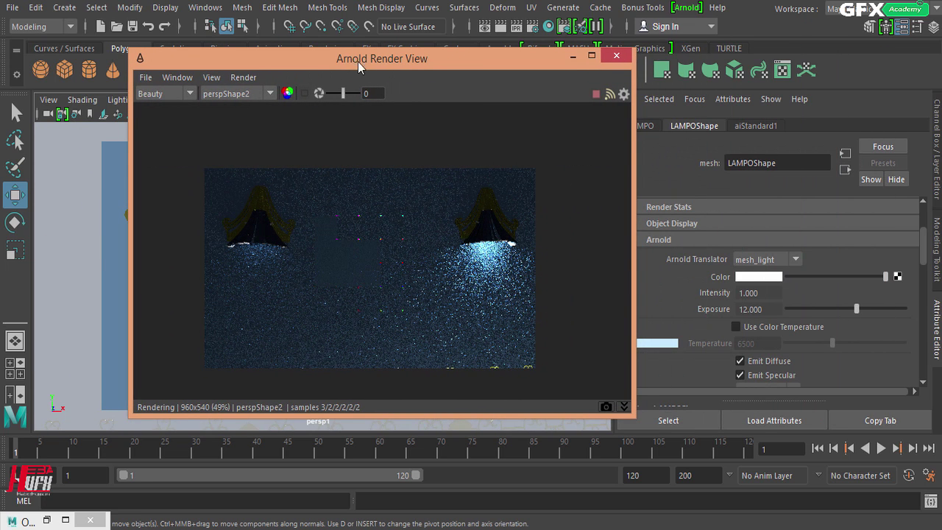
Try exposures of 15 and 20 on the LAMPO mesh light, and settle on 17.
{"action": "left_click", "coordinate": [763, 309]}
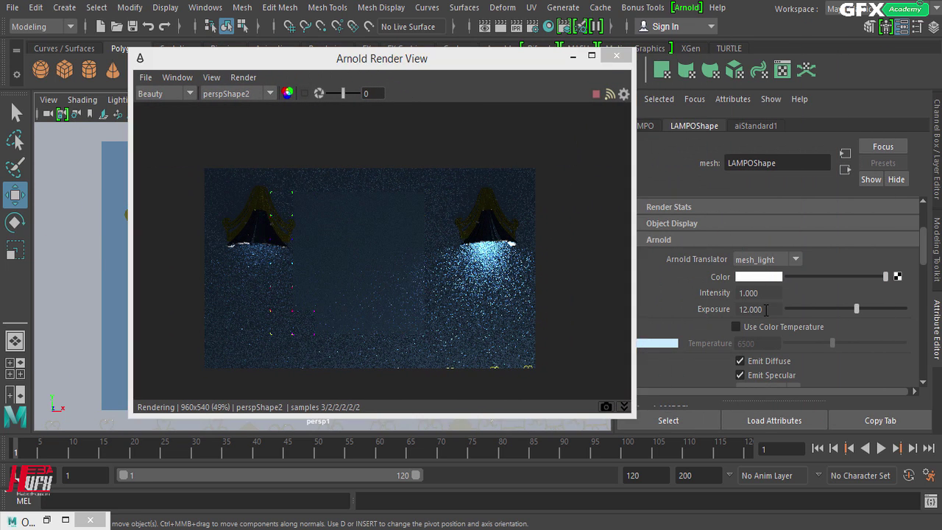
{"action": "type", "text": "15"}
{"action": "key", "text": "Return"}
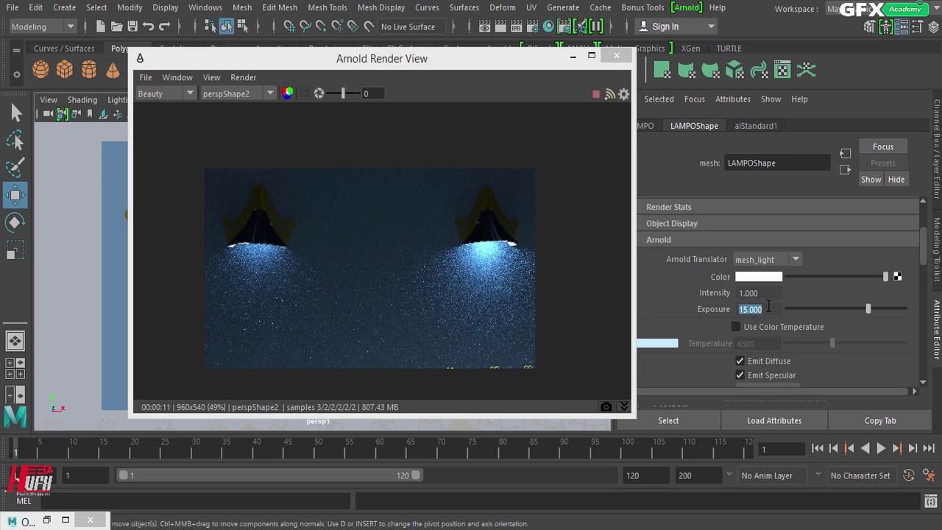
{"action": "key", "text": "Return"}
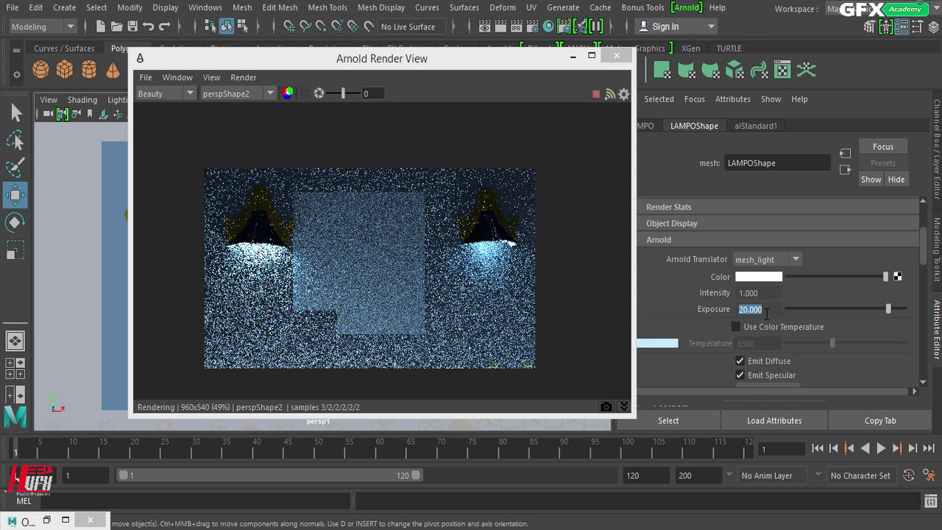
{"action": "type", "text": "17"}
{"action": "key", "text": "Return"}
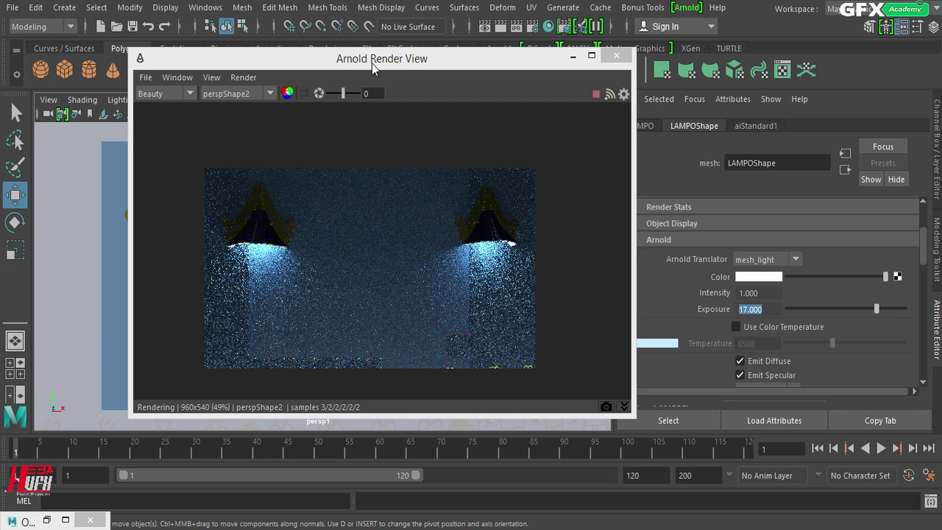
{"action": "mouse_move", "coordinate": [374, 62]}
{"action": "left_mouse_down"}
{"action": "mouse_move", "coordinate": [466, 50]}
{"action": "mouse_move", "coordinate": [371, 55]}
{"action": "left_mouse_up"}
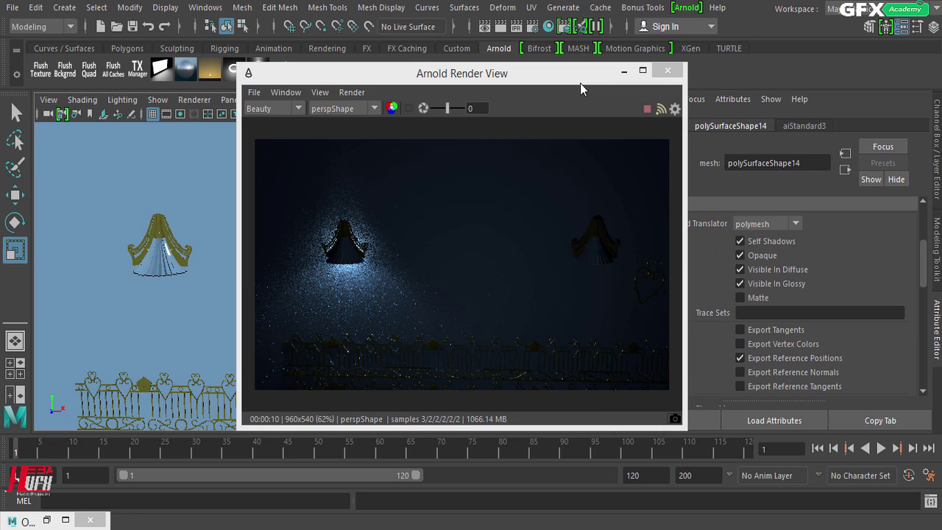
Select the heart-shaped ornament beside the right-hand lamp and raise it vertically on the wall.
{"action": "left_click_drag", "start_coordinate": [580, 82], "coordinate": [690, 95]}
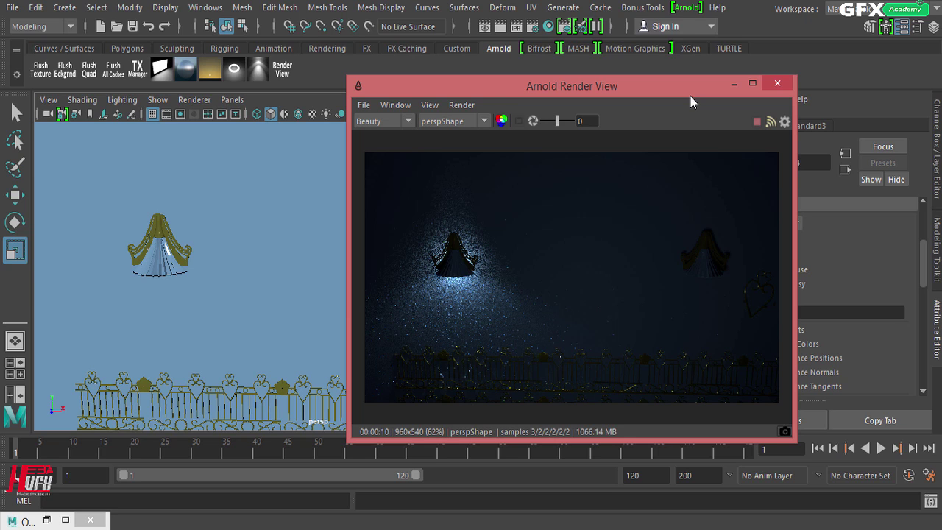
{"action": "left_click_drag", "start_coordinate": [690, 95], "coordinate": [369, 78]}
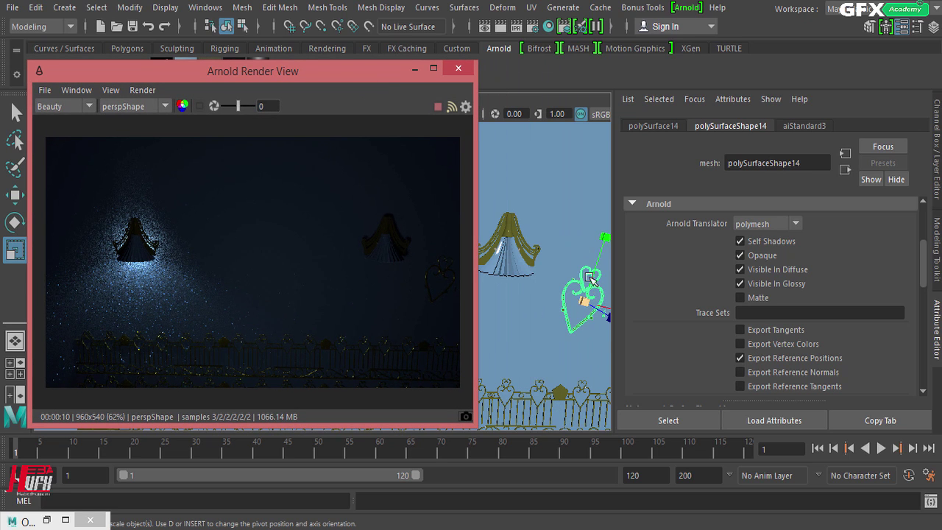
{"action": "scroll", "coordinate": [591, 317], "scroll_direction": "up", "scroll_amount": 3}
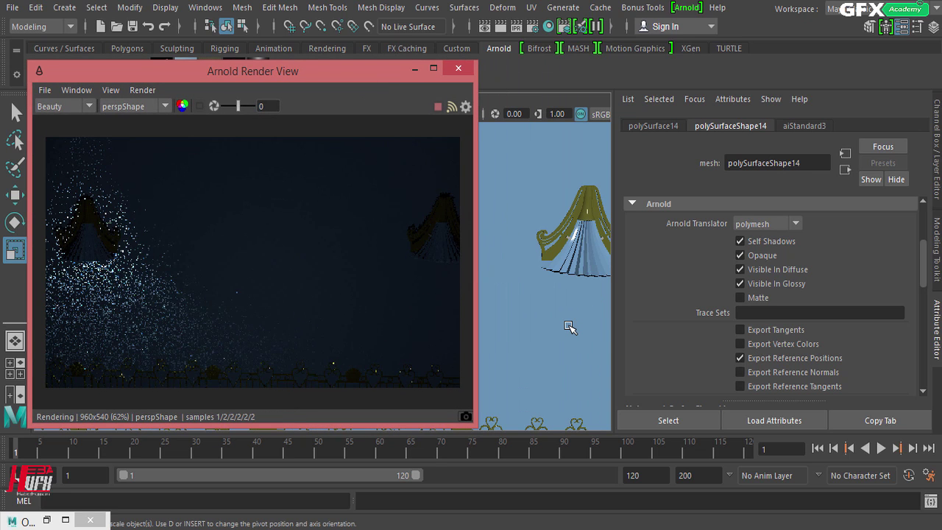
{"action": "middle_click_drag", "start_coordinate": [570, 328], "coordinate": [426, 309], "text": "alt"}
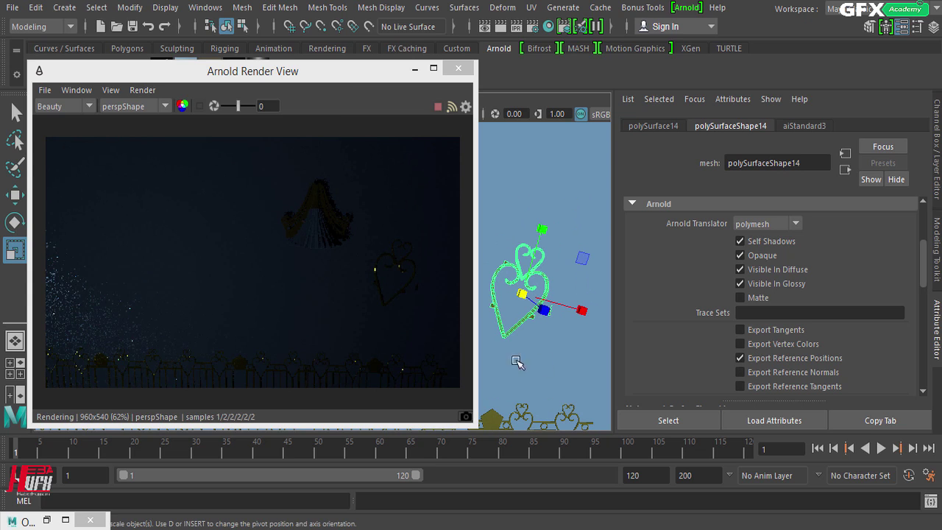
{"action": "left_click_drag", "start_coordinate": [352, 78], "coordinate": [294, 163]}
{"action": "scroll", "coordinate": [525, 250], "scroll_direction": "down", "scroll_amount": 2}
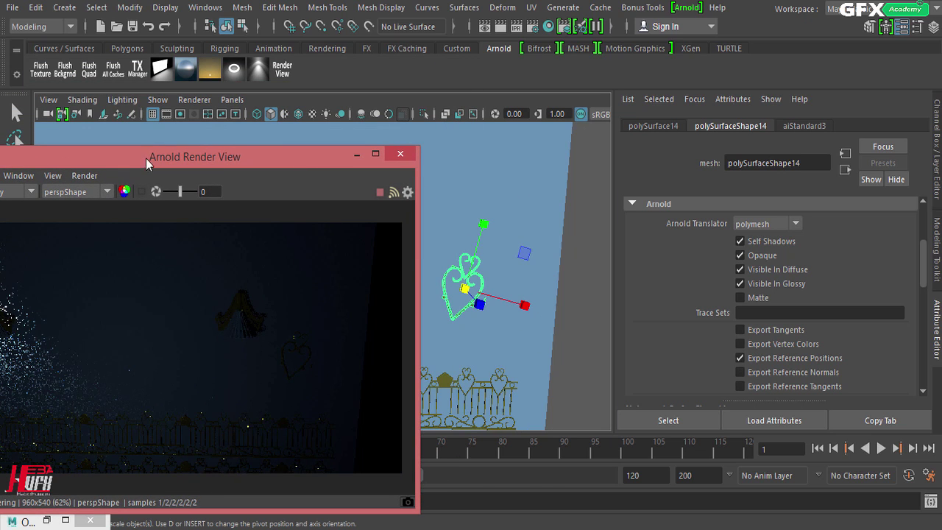
{"action": "left_click_drag", "start_coordinate": [149, 160], "coordinate": [336, 112]}
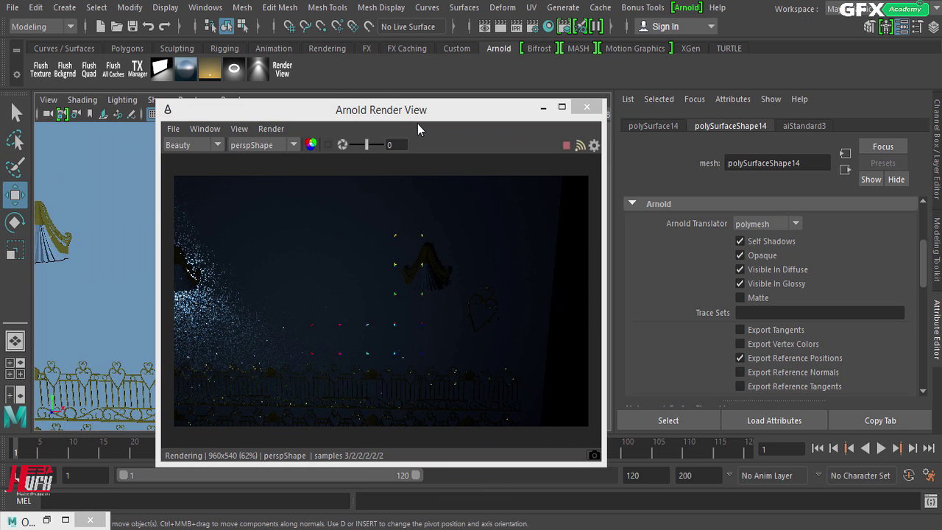
{"action": "left_click_drag", "start_coordinate": [417, 118], "coordinate": [213, 116]}
{"action": "left_click_drag", "start_coordinate": [469, 217], "coordinate": [501, 99]}
Move the heart-shaped ornament horizontally into the wall area between the two lamps.
{"action": "middle_click_drag", "start_coordinate": [517, 246], "coordinate": [600, 268], "text": "alt"}
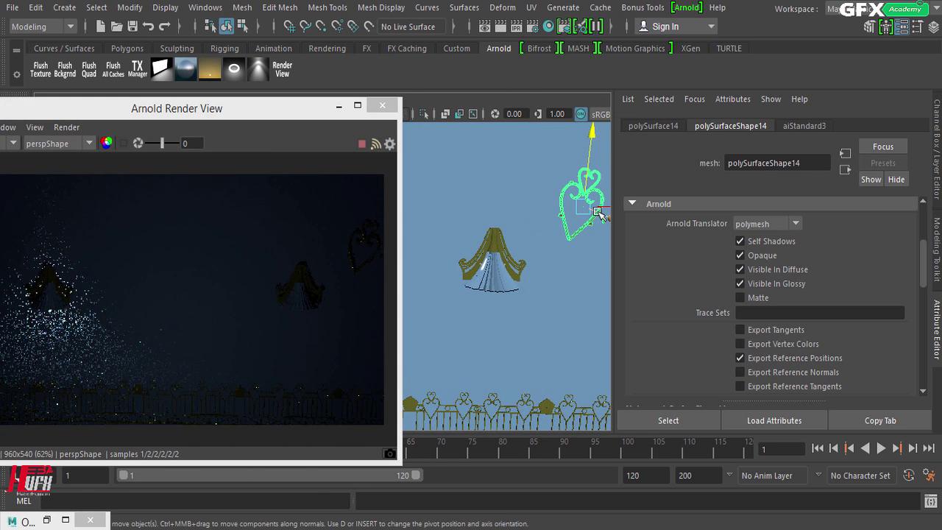
{"action": "scroll", "coordinate": [598, 214], "scroll_direction": "down", "scroll_amount": 2}
{"action": "left_click_drag", "start_coordinate": [577, 230], "coordinate": [449, 227]}
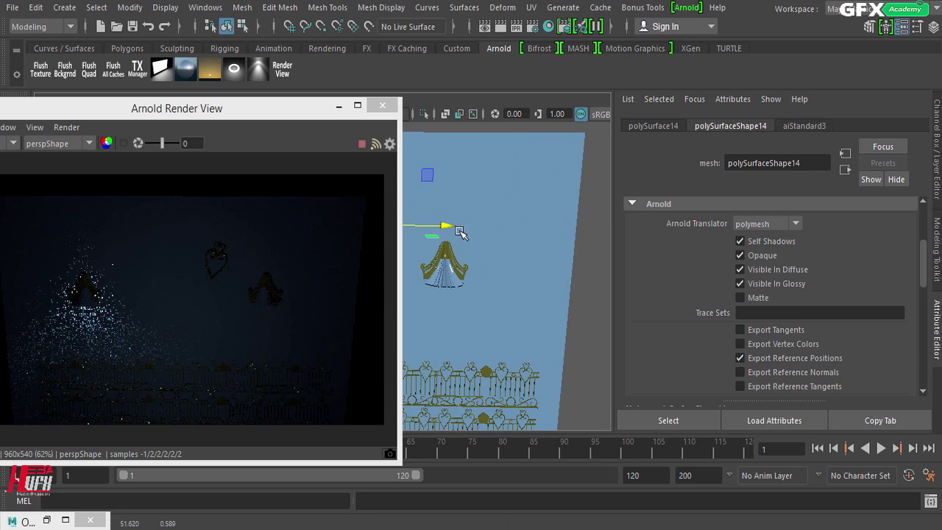
Uncover the persp viewport and display its 960 x 540 resolution gate.
{"action": "middle_click_drag", "start_coordinate": [462, 232], "coordinate": [563, 230], "text": "alt"}
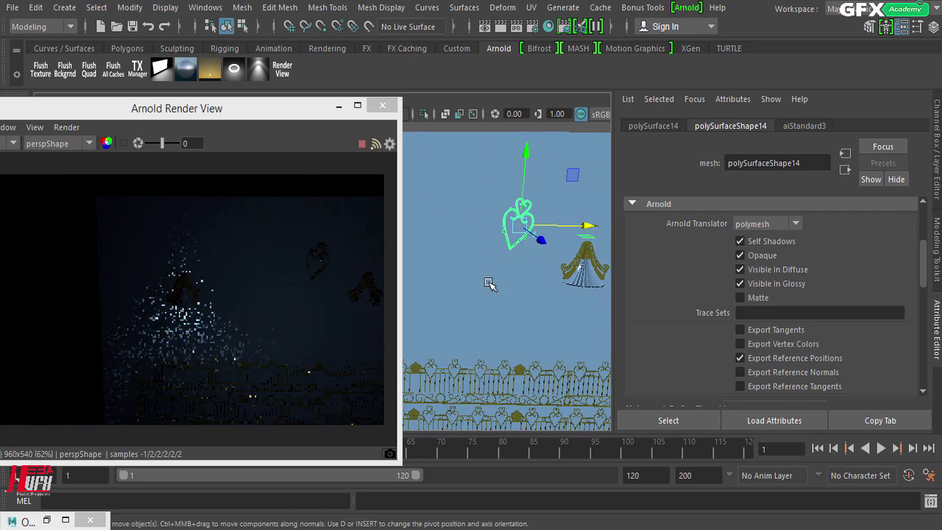
{"action": "scroll", "coordinate": [567, 269], "scroll_direction": "up", "scroll_amount": 3}
{"action": "middle_click_drag", "start_coordinate": [565, 270], "coordinate": [482, 253], "text": "alt"}
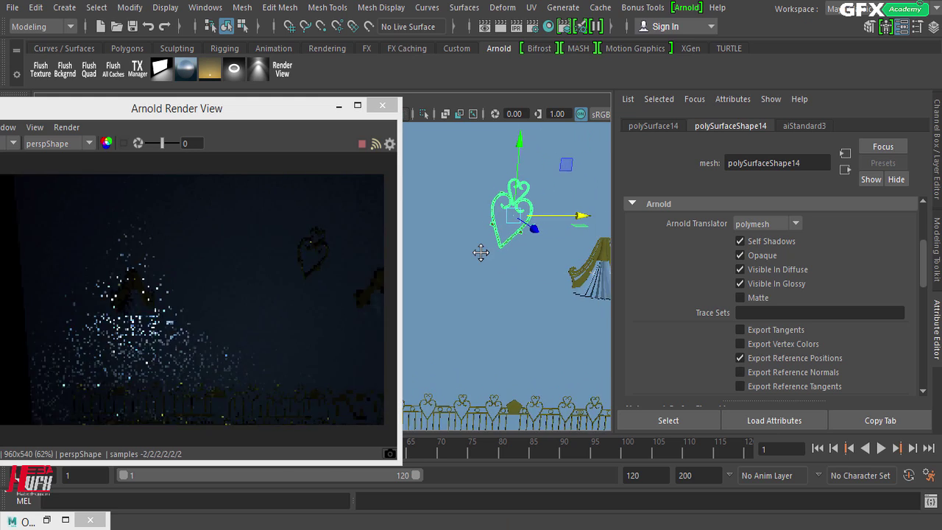
{"action": "scroll", "coordinate": [481, 255], "scroll_direction": "down", "scroll_amount": 2}
{"action": "left_click_drag", "start_coordinate": [288, 131], "coordinate": [785, 63]}
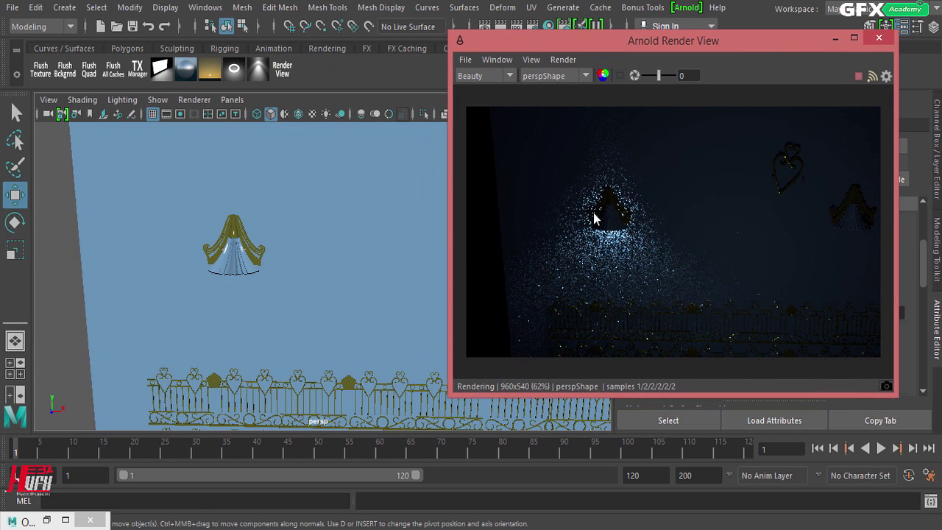
{"action": "left_click", "coordinate": [194, 114]}
Frame the lamps and railing in the gate, raise the heart slightly, and shift it left toward the middle between the lamps.
{"action": "left_click_drag", "start_coordinate": [277, 253], "coordinate": [235, 292], "text": "alt"}
{"action": "left_click_drag", "start_coordinate": [364, 272], "coordinate": [275, 307], "text": "alt"}
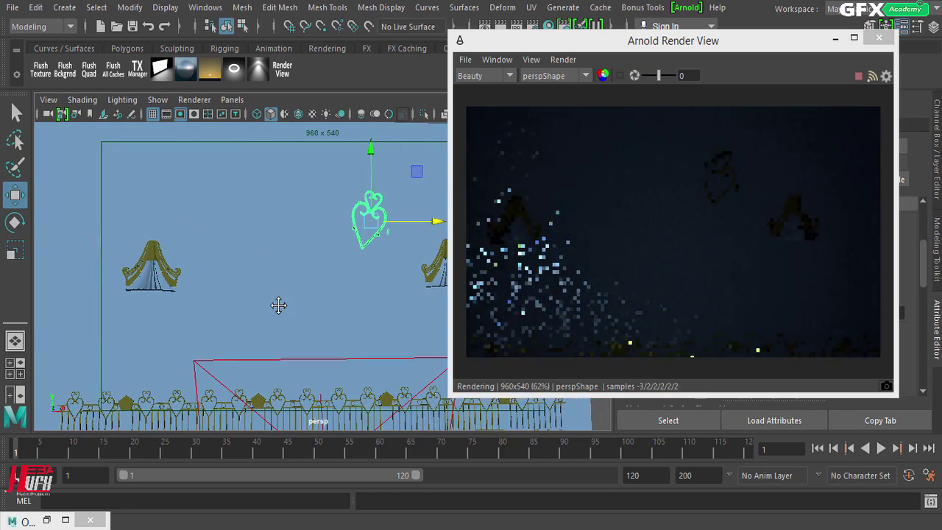
{"action": "middle_click_drag", "start_coordinate": [276, 307], "coordinate": [286, 299], "text": "alt"}
{"action": "right_click_drag", "start_coordinate": [287, 300], "coordinate": [304, 287], "text": "alt"}
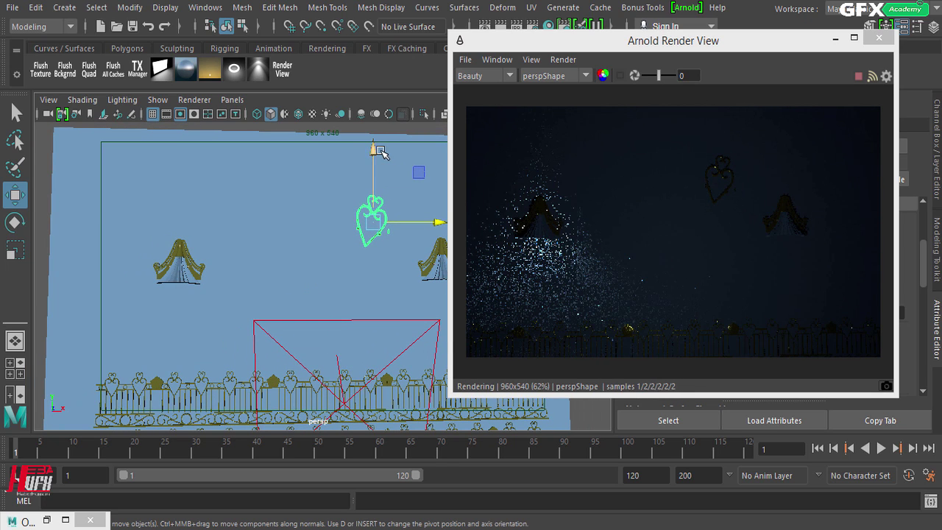
{"action": "left_click_drag", "start_coordinate": [374, 147], "coordinate": [375, 141]}
{"action": "left_click_drag", "start_coordinate": [444, 214], "coordinate": [415, 211]}
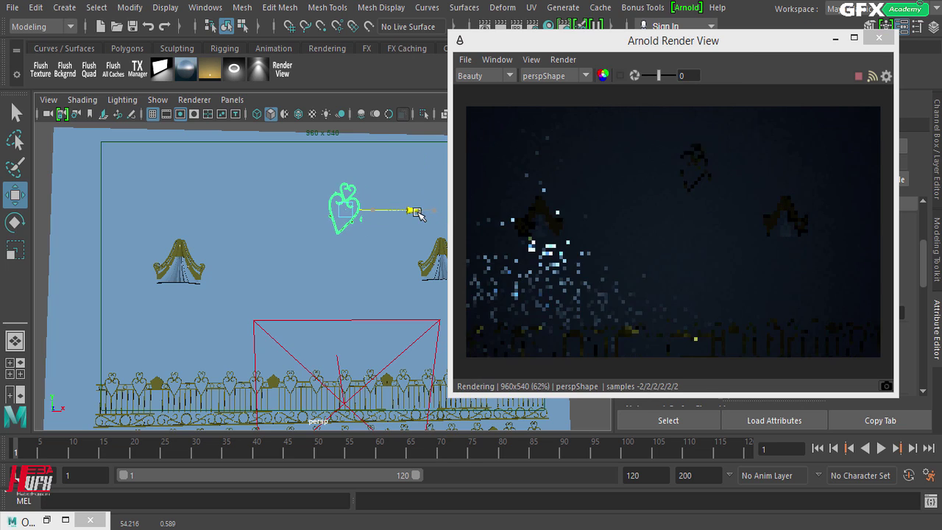
Set the heart-shaped ornament's Arnold Translator to mesh_light and its exposure to 12.
{"action": "left_click_drag", "start_coordinate": [758, 43], "coordinate": [408, 97]}
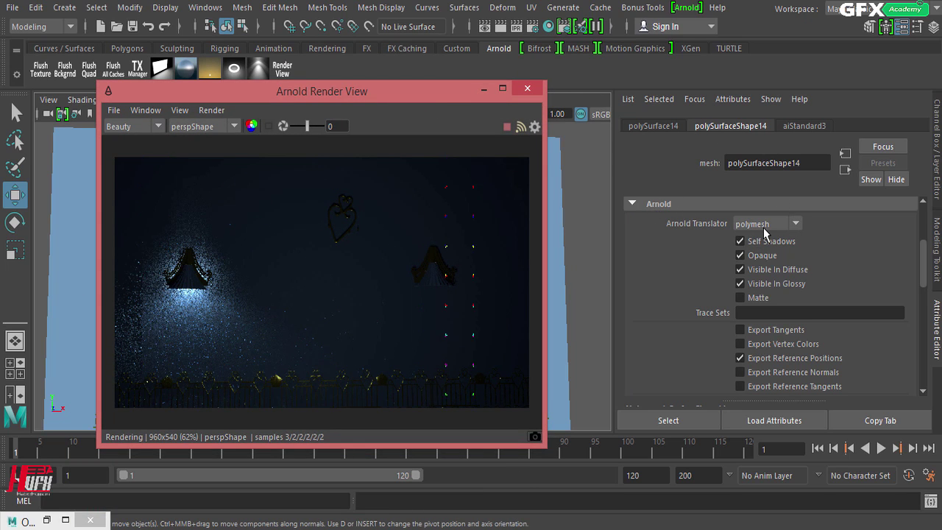
{"action": "left_click", "coordinate": [793, 224]}
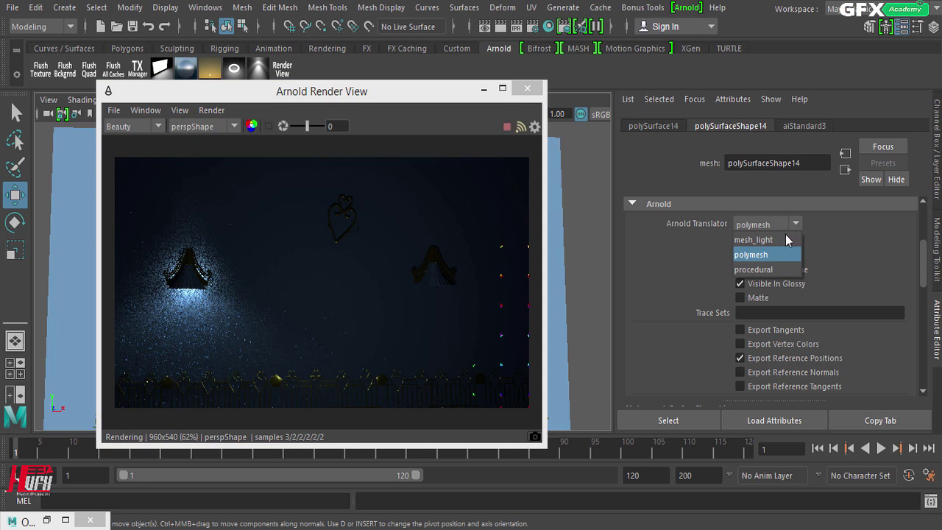
{"action": "left_click", "coordinate": [787, 242]}
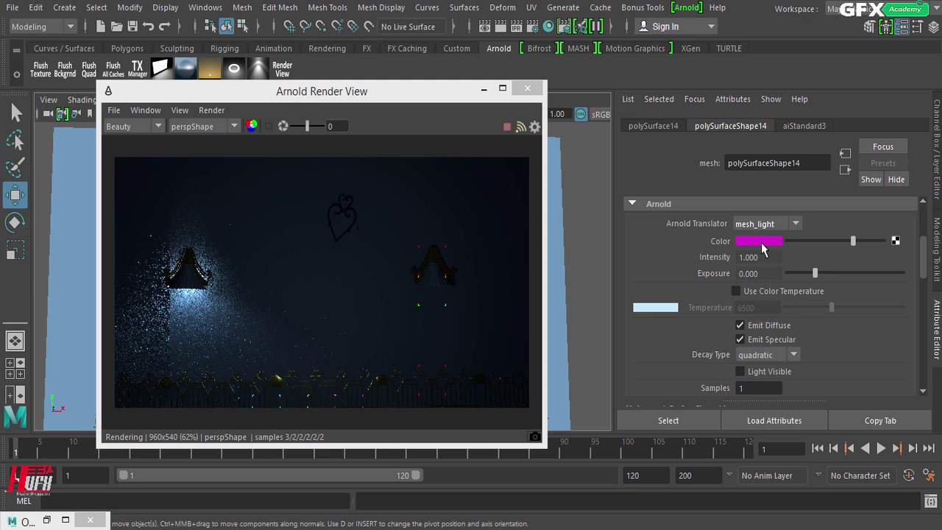
{"action": "left_click", "coordinate": [763, 274]}
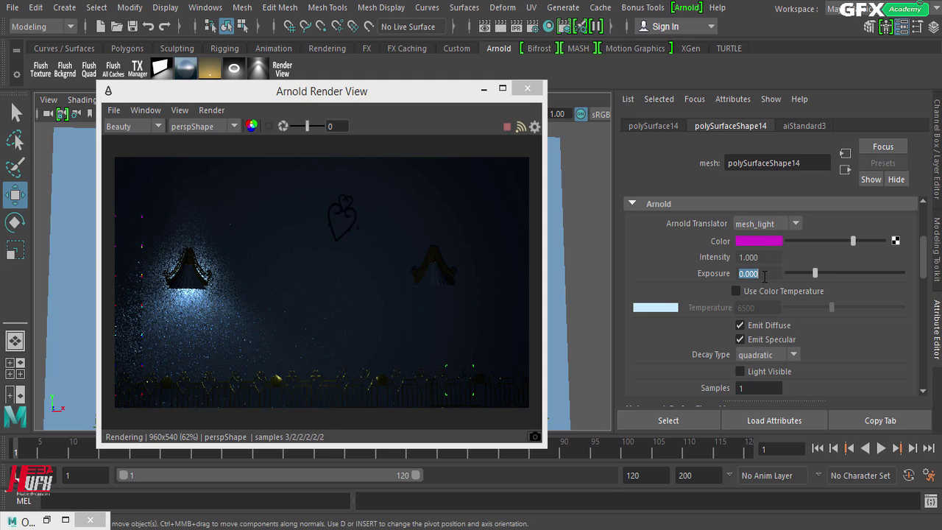
{"action": "type", "text": "12"}
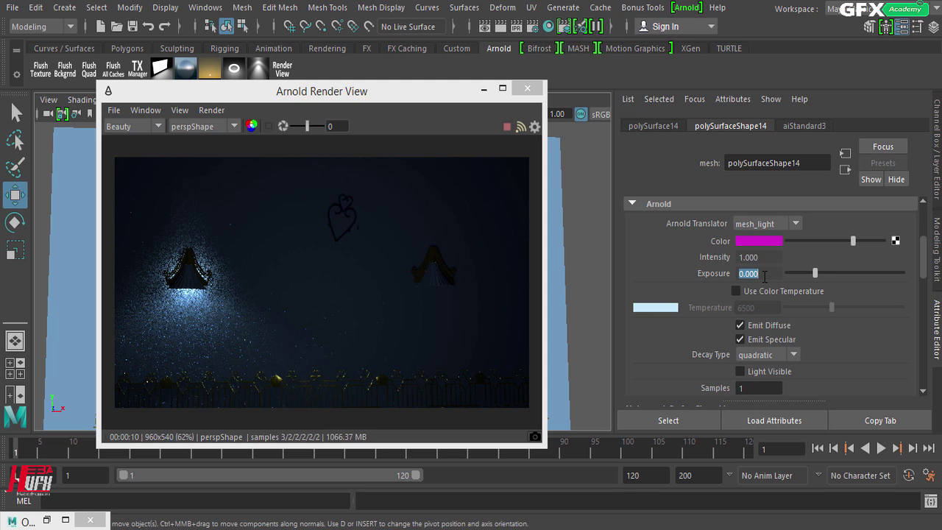
{"action": "key", "text": "Return"}
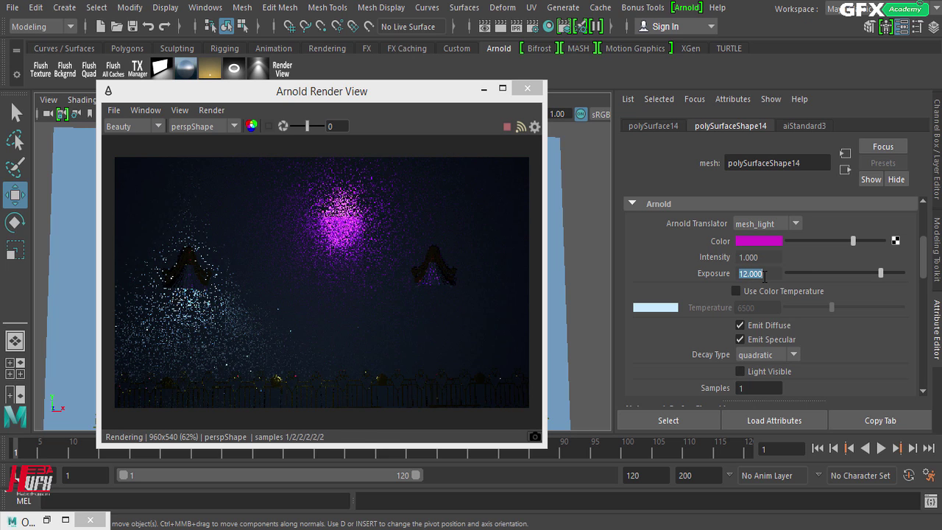
Reduce the exposure of the heart-shaped mesh light to 10.
{"action": "left_click_drag", "start_coordinate": [426, 94], "coordinate": [624, 109]}
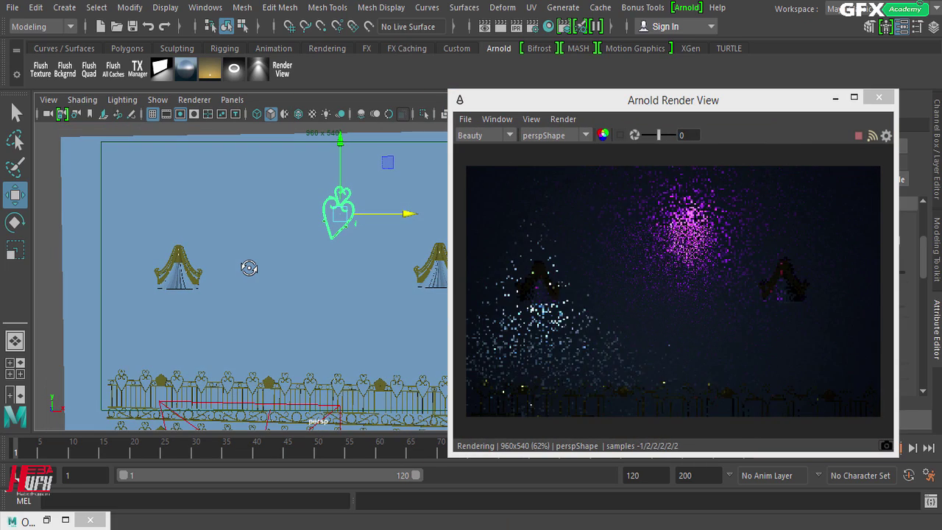
{"action": "left_click_drag", "start_coordinate": [708, 95], "coordinate": [405, 95]}
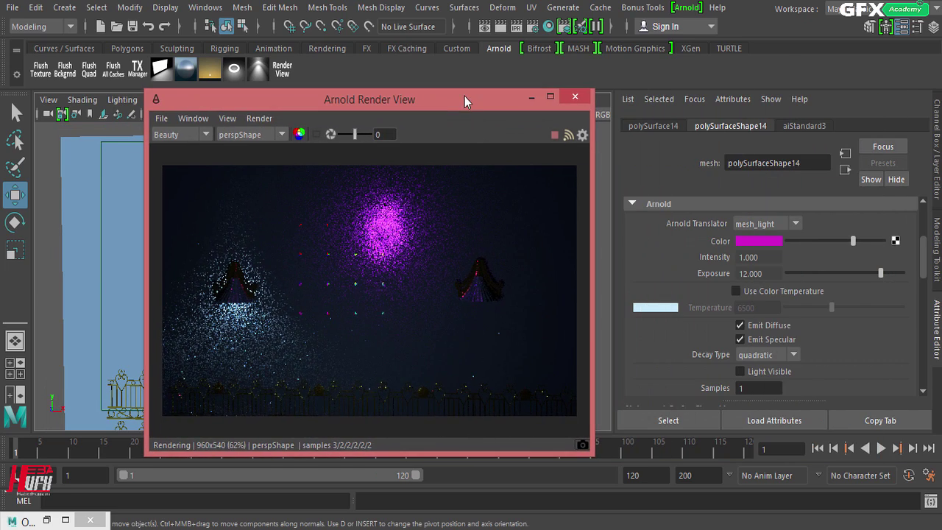
{"action": "double_click", "coordinate": [758, 274]}
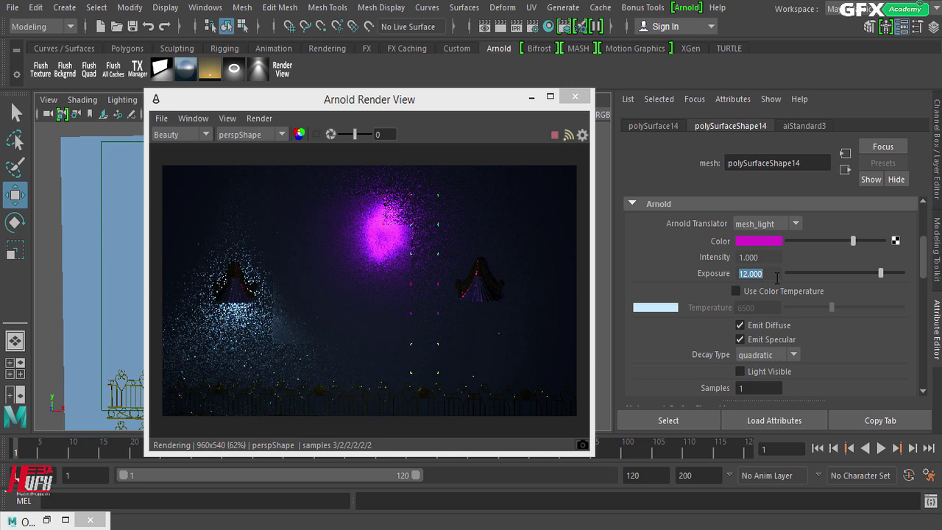
{"action": "type", "text": "10"}
{"action": "key", "text": "Return"}
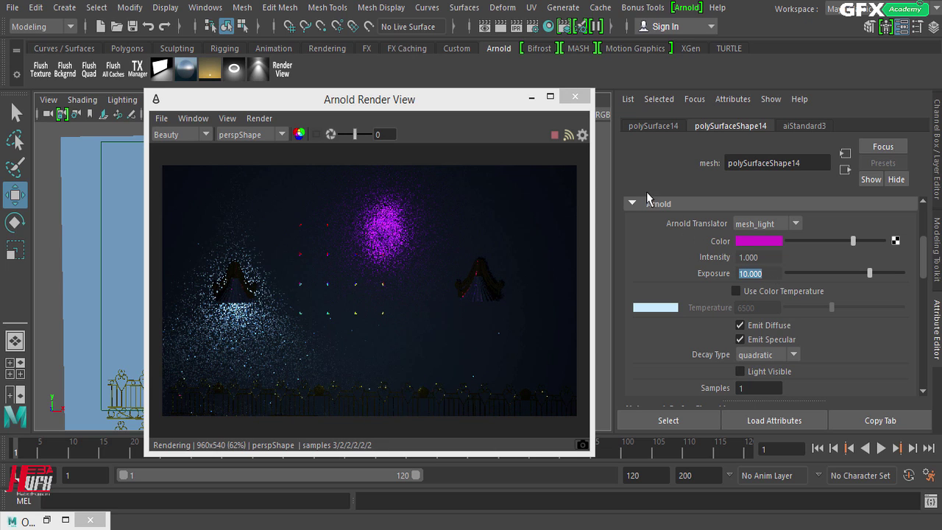
Move the heart-shaped mesh light horizontally along the wall to the outer side of the right-hand lamp.
{"action": "left_click_drag", "start_coordinate": [485, 103], "coordinate": [196, 132]}
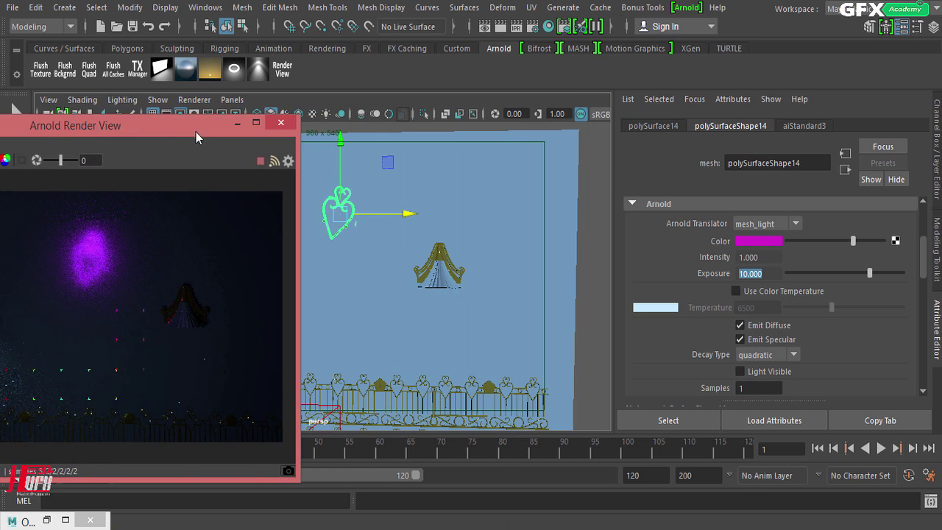
{"action": "left_click_drag", "start_coordinate": [409, 213], "coordinate": [564, 208]}
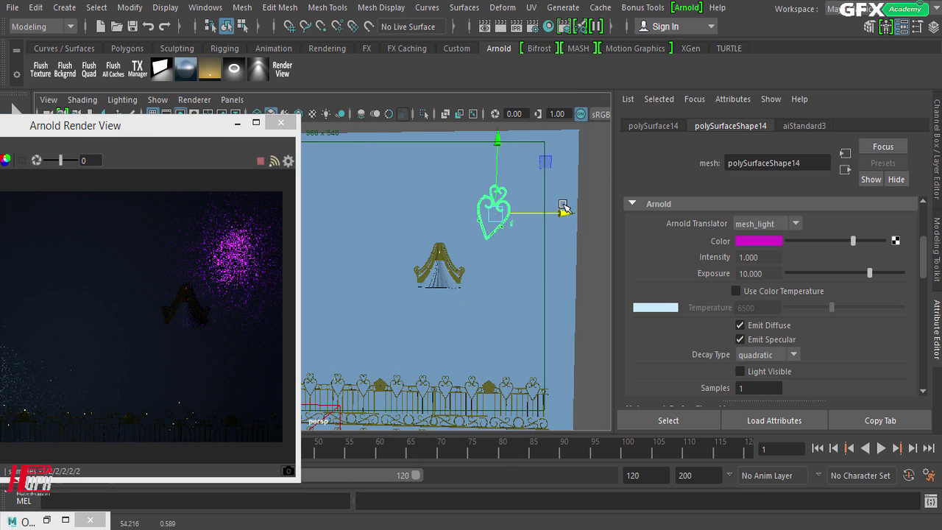
{"action": "scroll", "coordinate": [561, 210], "scroll_direction": "up", "scroll_amount": 5}
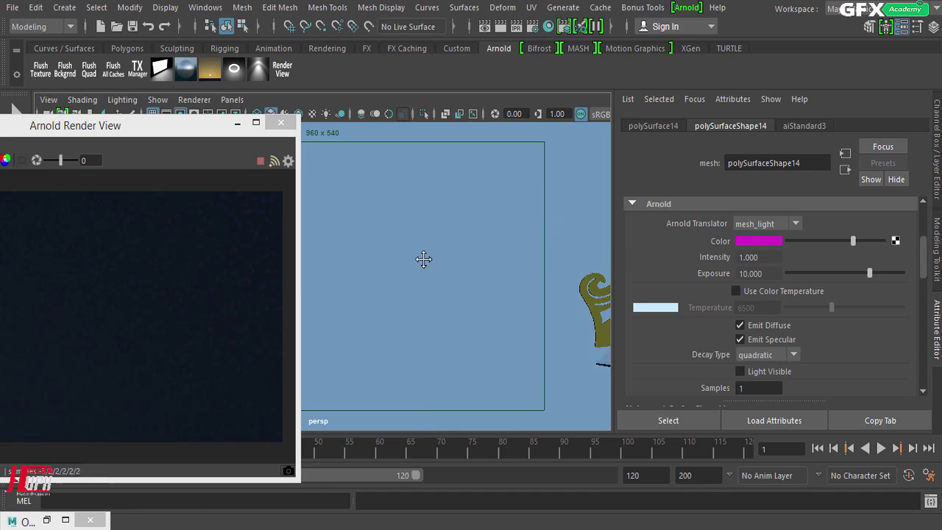
{"action": "middle_click_drag", "start_coordinate": [423, 259], "coordinate": [221, 316], "text": "alt"}
{"action": "middle_click_drag", "start_coordinate": [483, 251], "coordinate": [368, 324], "text": "alt"}
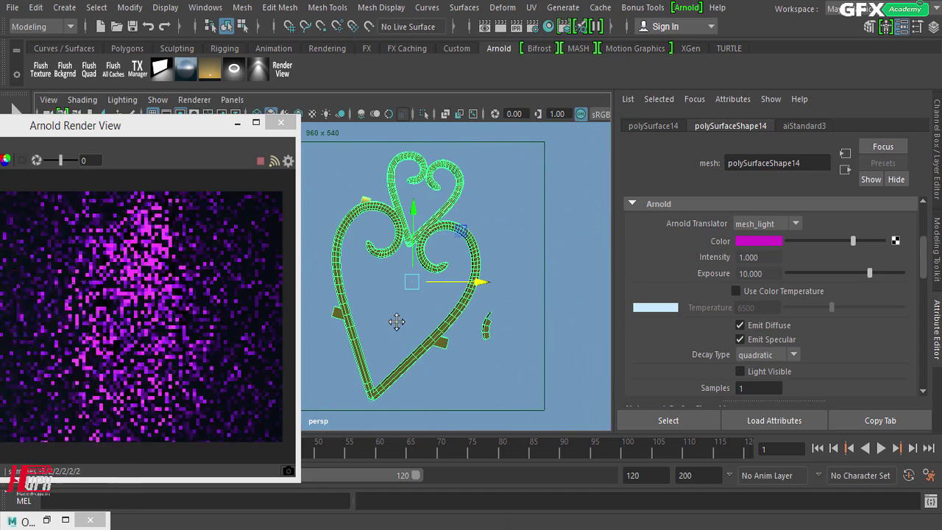
{"action": "scroll", "coordinate": [500, 221], "scroll_direction": "down", "scroll_amount": 3}
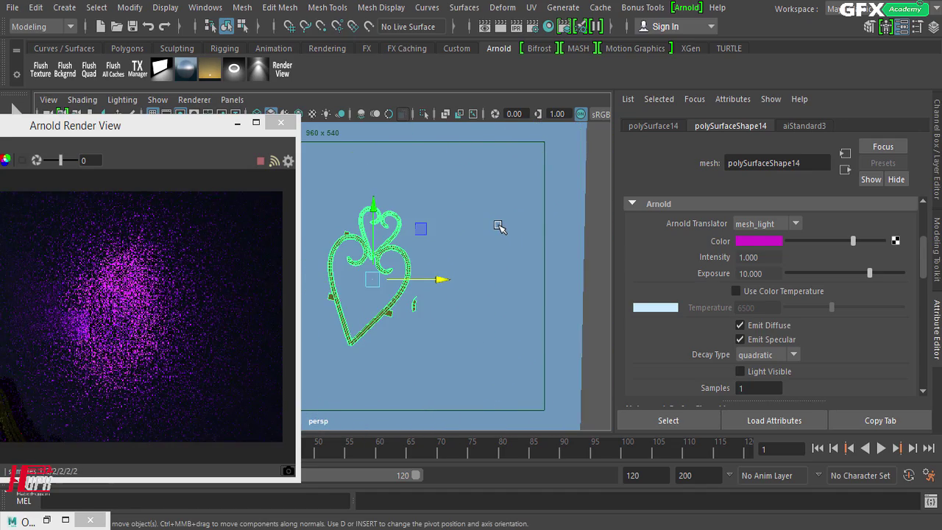
{"action": "middle_click_drag", "start_coordinate": [498, 225], "coordinate": [572, 210], "text": "alt"}
Lower the exposure of the heart-shaped mesh light to 8.
{"action": "double_click", "coordinate": [779, 278]}
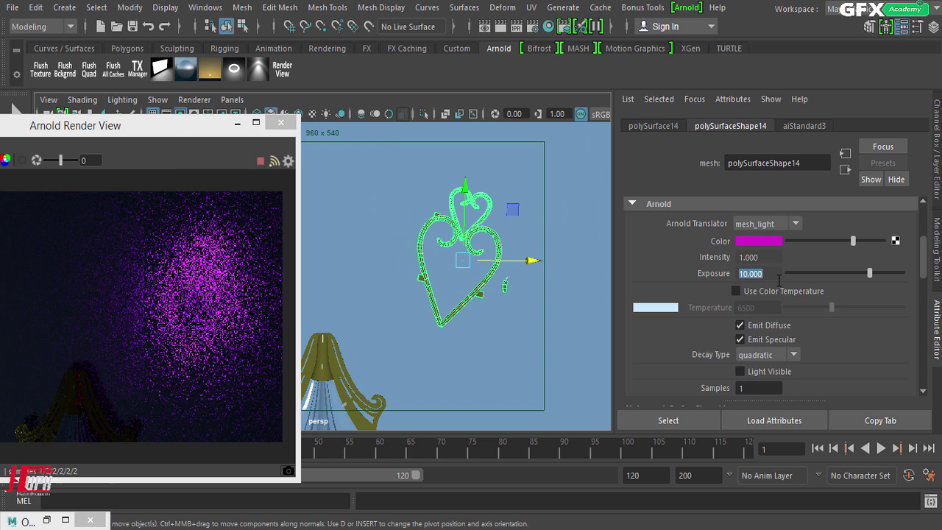
{"action": "type", "text": "8"}
{"action": "key", "text": "Return"}
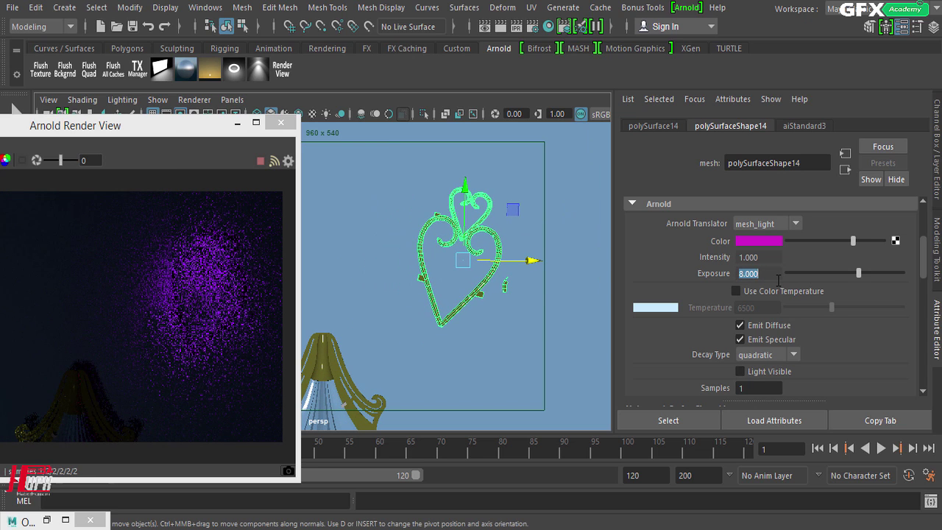
Raise the exposure of the heart-shaped mesh light to 13.
{"action": "left_click_drag", "start_coordinate": [205, 132], "coordinate": [382, 48]}
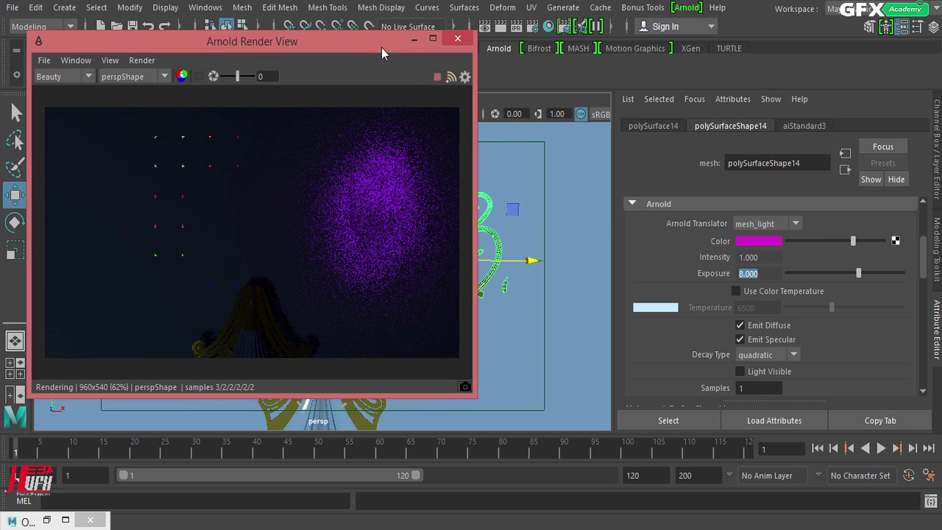
{"action": "left_click", "coordinate": [779, 278]}
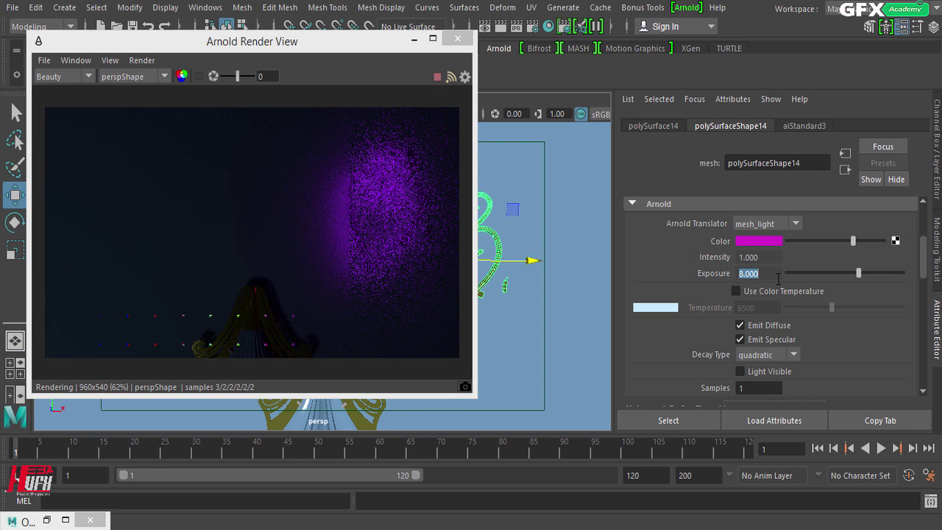
{"action": "type", "text": "13"}
{"action": "key", "text": "Return"}
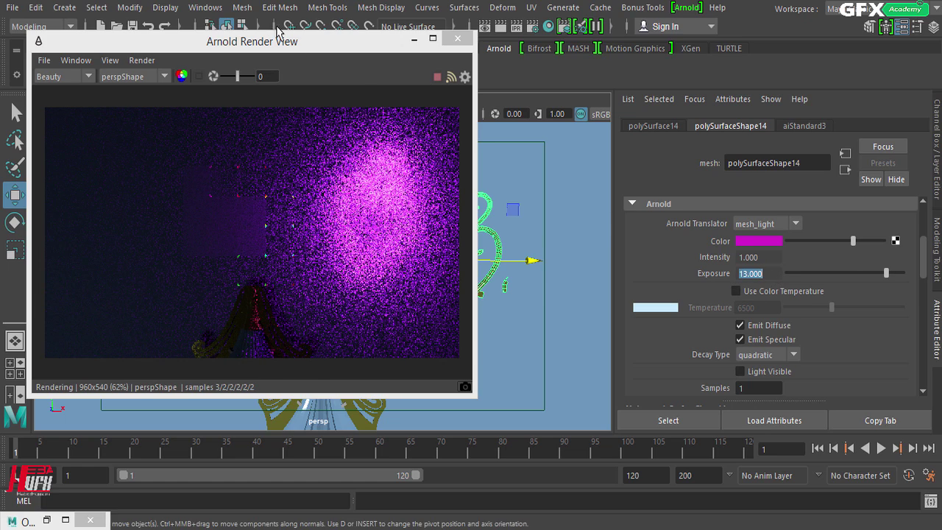
Scale the heart-shaped mesh light up uniformly on the wall beside the right-hand lamp.
{"action": "left_click", "coordinate": [286, 61]}
{"action": "left_click_drag", "start_coordinate": [286, 41], "coordinate": [395, 68]}
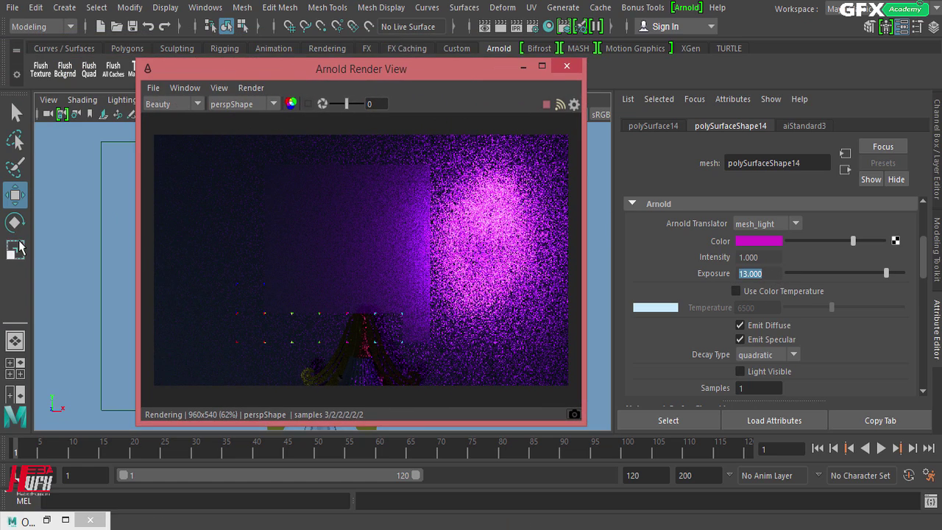
{"action": "left_click_drag", "start_coordinate": [450, 83], "coordinate": [279, 96]}
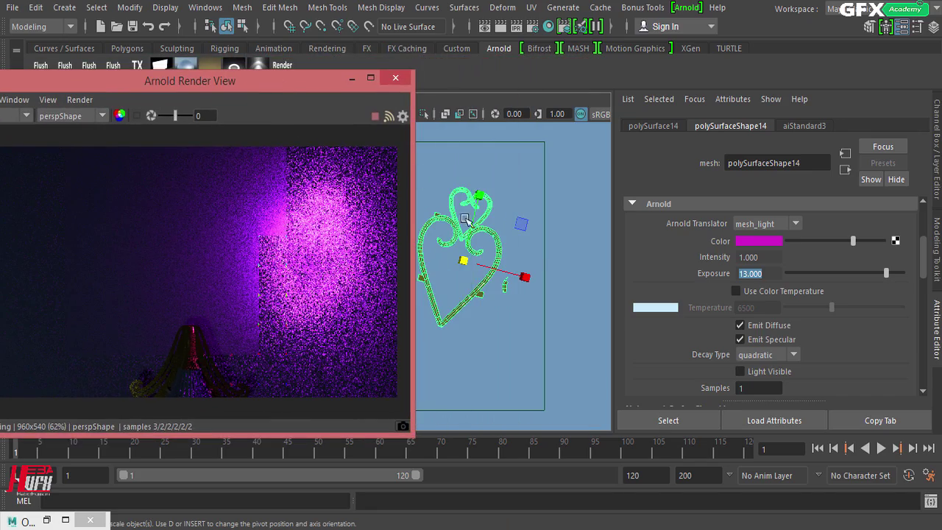
{"action": "left_click_drag", "start_coordinate": [482, 253], "coordinate": [534, 272]}
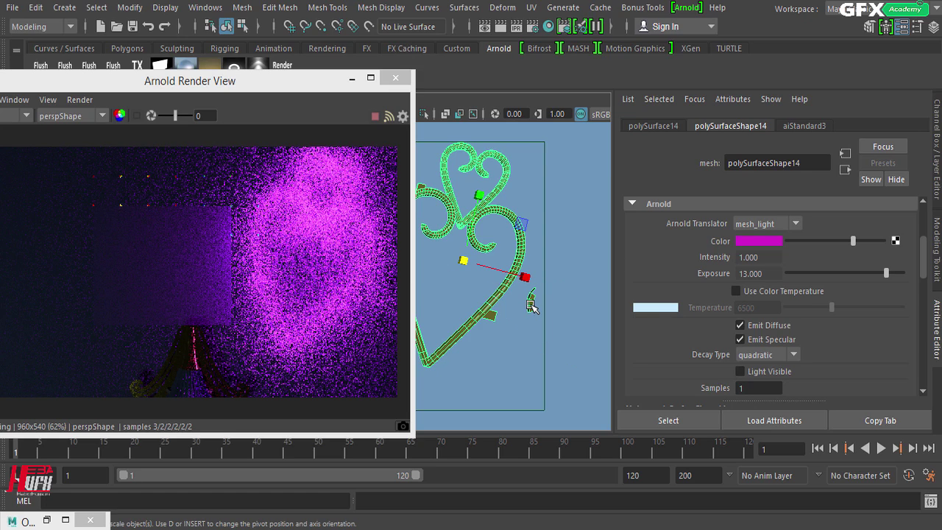
Set the exposure of the enlarged heart-shaped mesh light to 15, with both lamps and the railing back in frame.
{"action": "scroll", "coordinate": [530, 303], "scroll_direction": "down", "scroll_amount": 3}
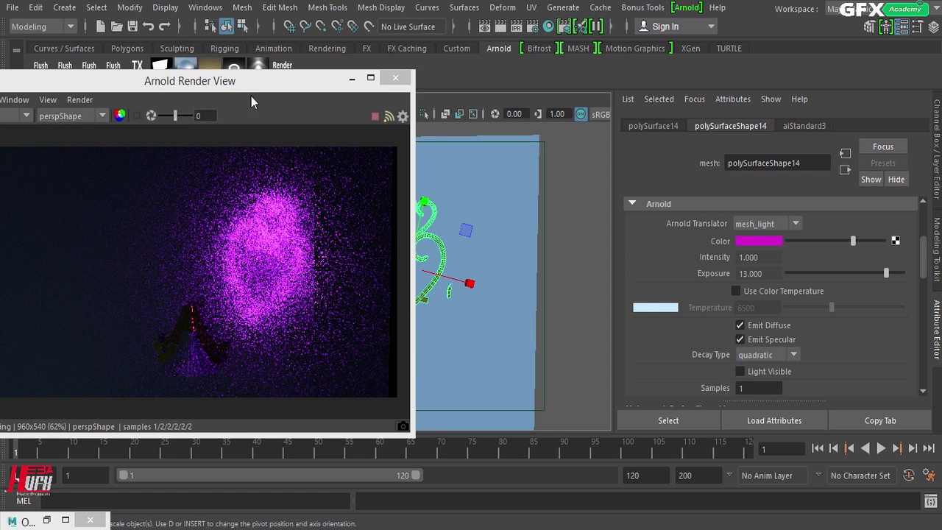
{"action": "left_click_drag", "start_coordinate": [243, 82], "coordinate": [750, 79]}
{"action": "scroll", "coordinate": [275, 328], "scroll_direction": "down", "scroll_amount": 4}
{"action": "middle_click_drag", "start_coordinate": [276, 328], "coordinate": [355, 273], "text": "alt"}
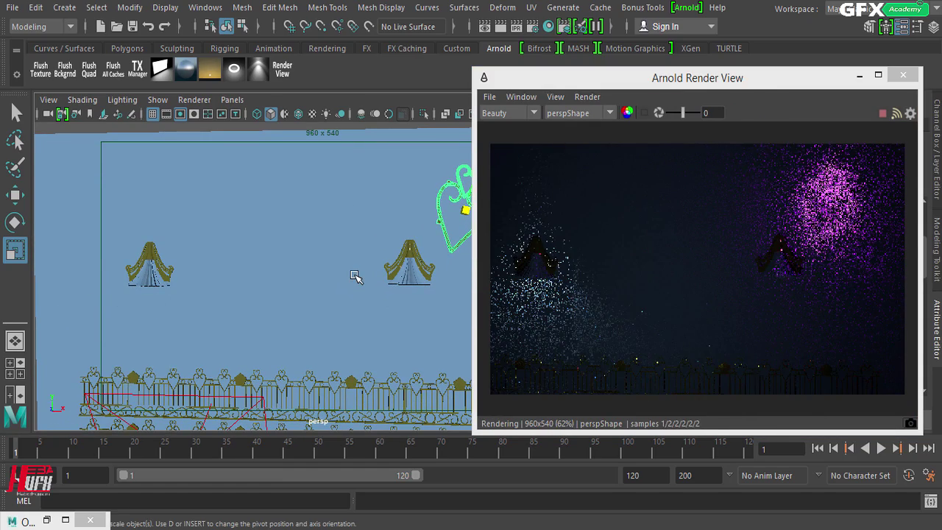
{"action": "left_click_drag", "start_coordinate": [679, 82], "coordinate": [179, 80]}
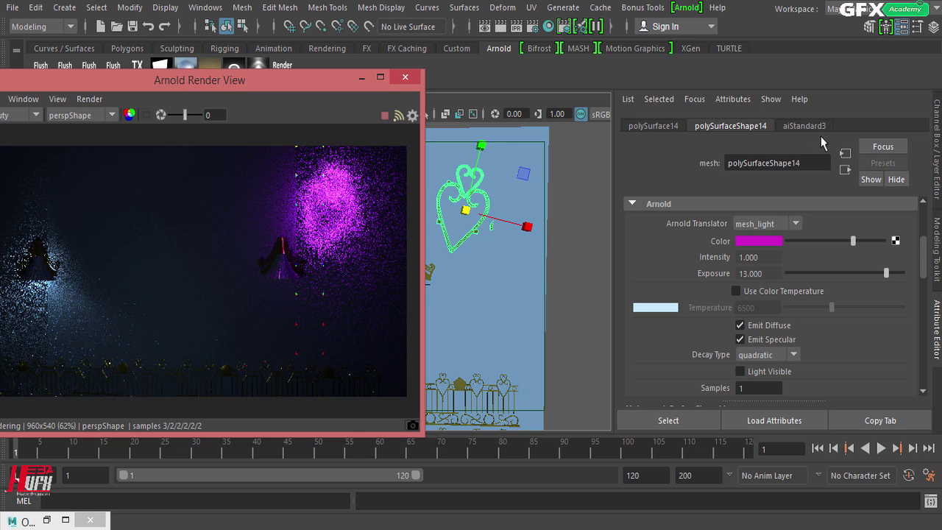
{"action": "double_click", "coordinate": [765, 276]}
{"action": "type", "text": "15"}
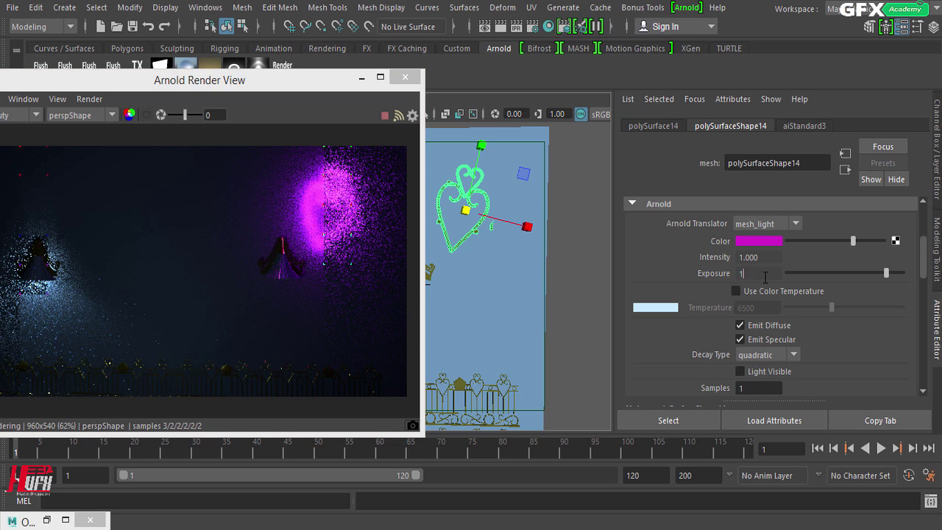
{"action": "key", "text": "Return"}
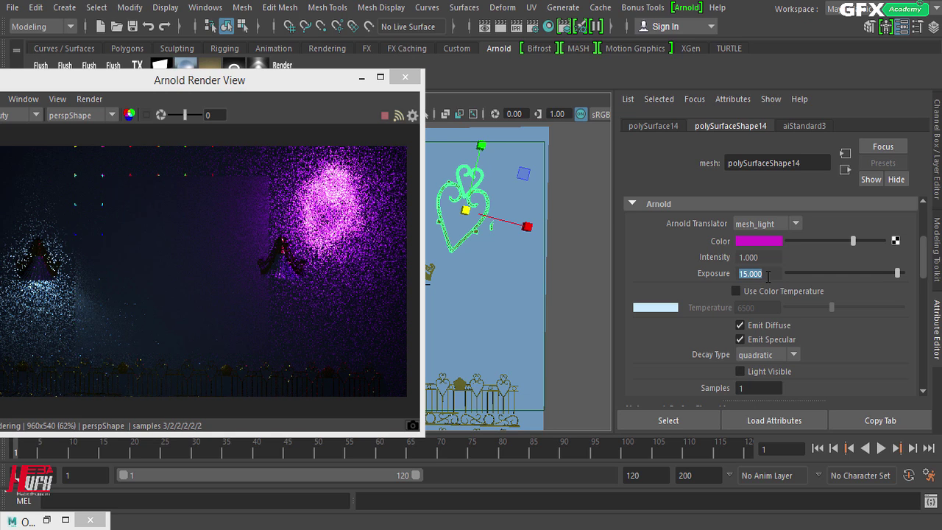
Set the intensity of the heart-shaped mesh light to 0.5.
{"action": "left_click_drag", "start_coordinate": [321, 87], "coordinate": [460, 70]}
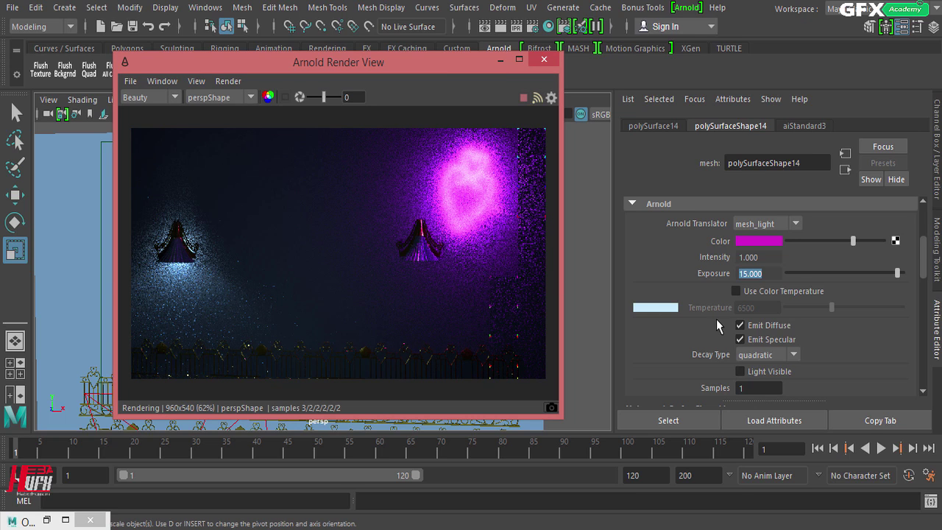
{"action": "scroll", "coordinate": [718, 327], "scroll_direction": "down", "scroll_amount": 2}
{"action": "left_click", "coordinate": [765, 343]}
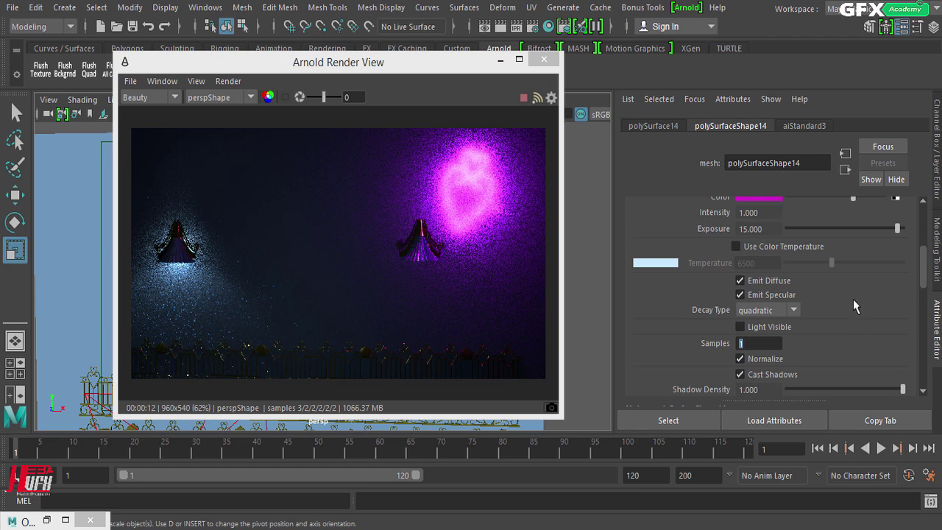
{"action": "mouse_move", "coordinate": [926, 270]}
{"action": "left_mouse_down"}
{"action": "mouse_move", "coordinate": [926, 309]}
{"action": "mouse_move", "coordinate": [926, 254]}
{"action": "mouse_move", "coordinate": [929, 274]}
{"action": "left_mouse_up"}
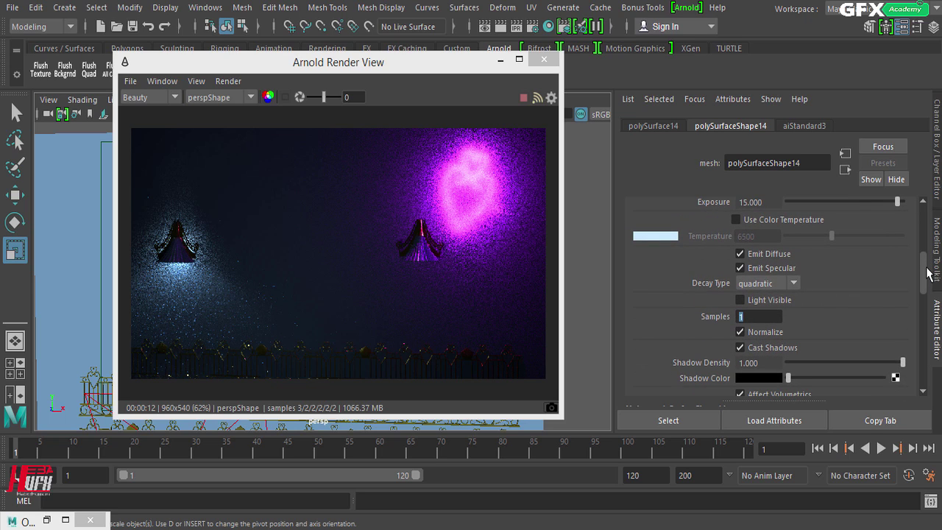
{"action": "scroll", "coordinate": [725, 237], "scroll_direction": "up", "scroll_amount": 1}
{"action": "left_click", "coordinate": [769, 234]}
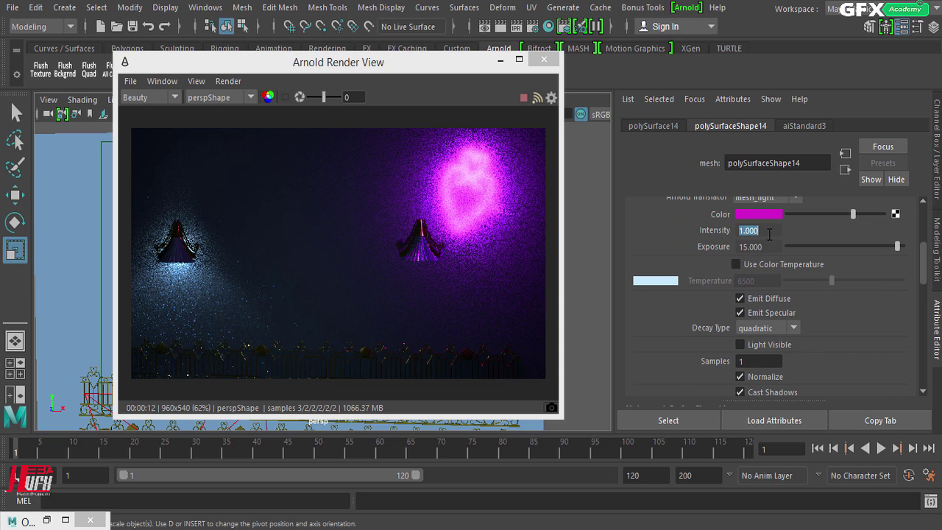
{"action": "type", "text": "0.5"}
{"action": "key", "text": "Return"}
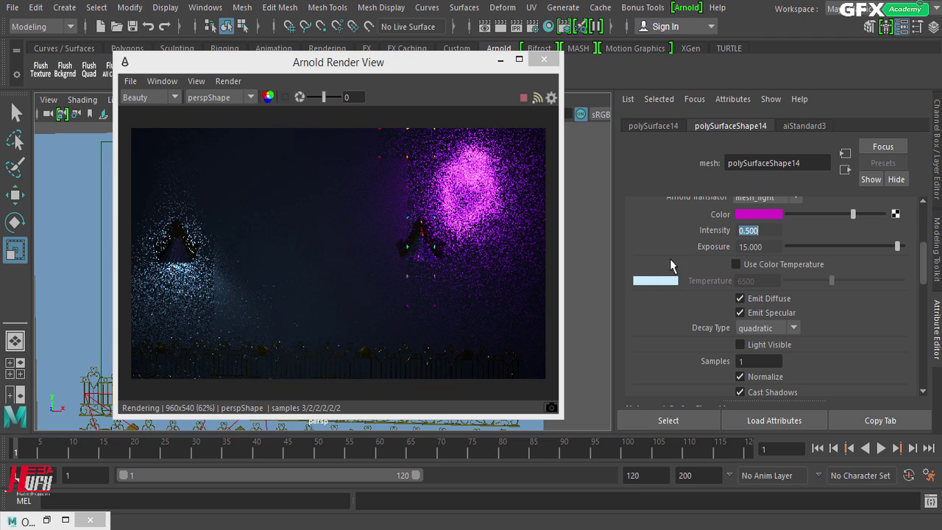
Set the samples of the heart-shaped mesh light to 3.
{"action": "scroll", "coordinate": [736, 262], "scroll_direction": "up", "scroll_amount": 2}
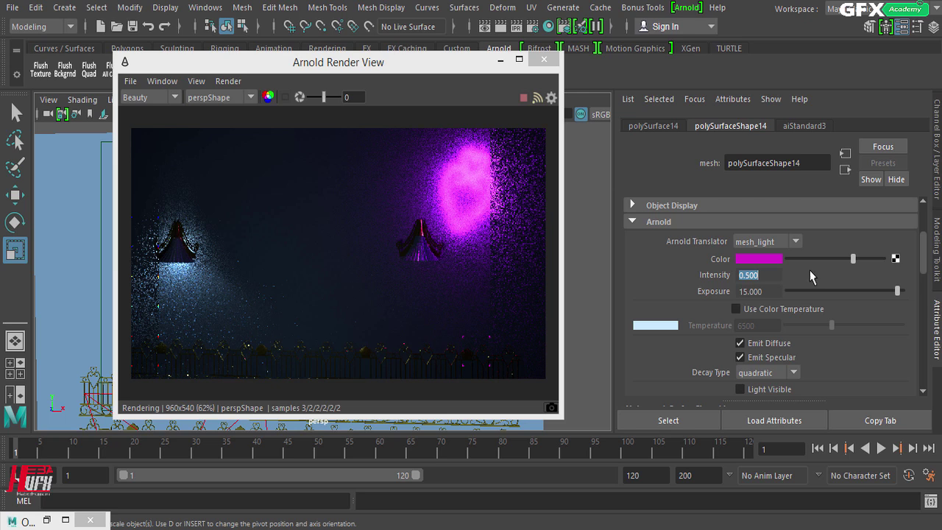
{"action": "scroll", "coordinate": [780, 316], "scroll_direction": "down", "scroll_amount": 2}
{"action": "left_click", "coordinate": [765, 361]}
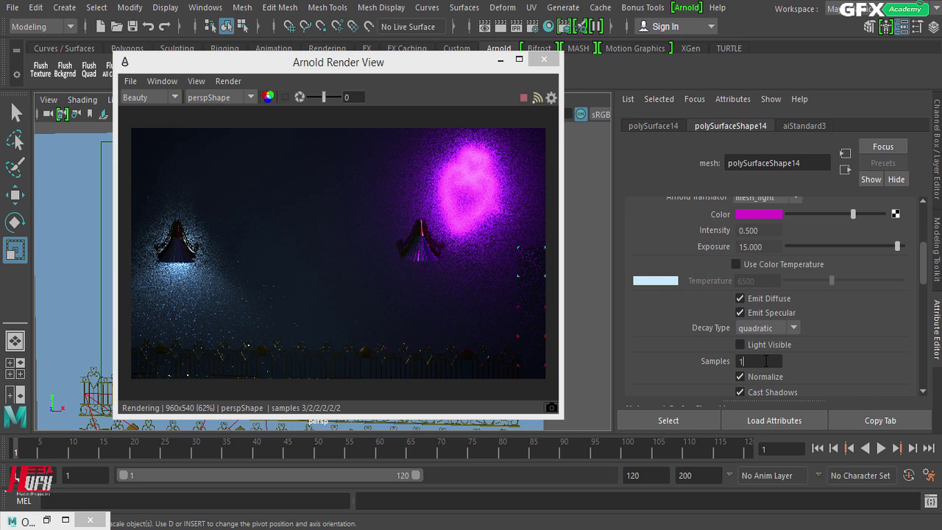
{"action": "double_click", "coordinate": [765, 360]}
{"action": "type", "text": "3"}
{"action": "key", "text": "Return"}
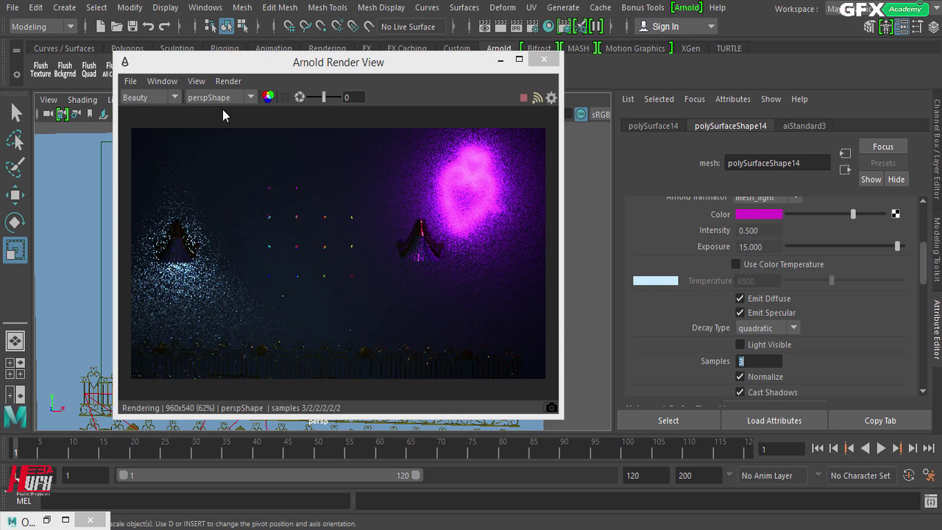
Restrict the render to a region around the heart light and the lamp beside it, trying light exposures of 10 and 12.
{"action": "left_click", "coordinate": [284, 98]}
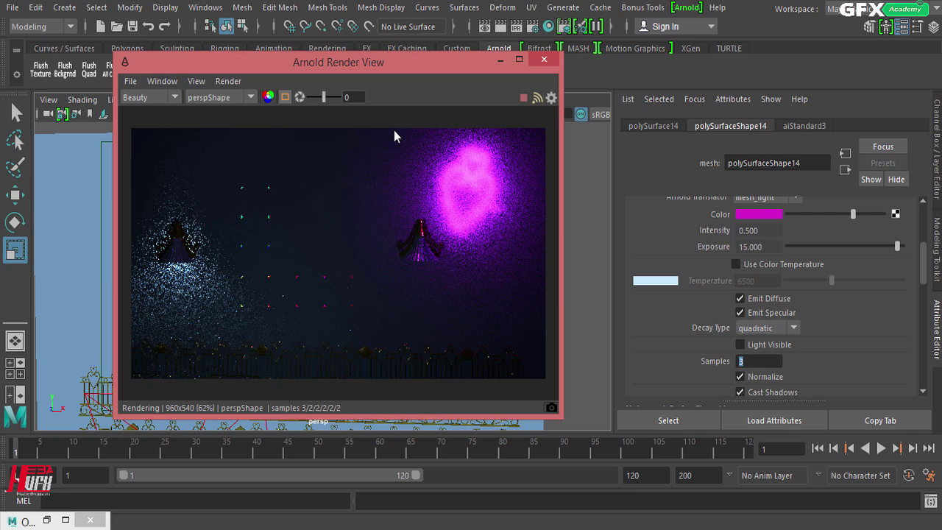
{"action": "left_click_drag", "start_coordinate": [393, 132], "coordinate": [531, 309]}
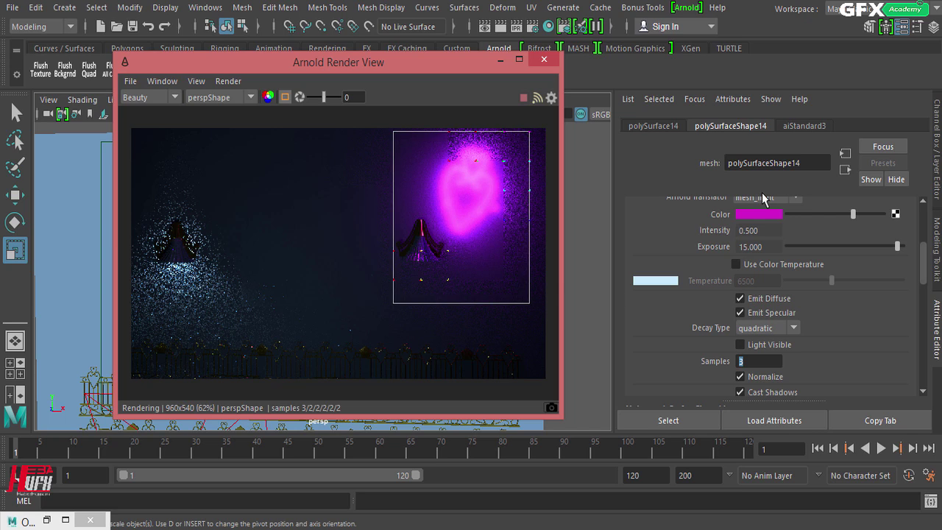
{"action": "left_click", "coordinate": [776, 246]}
{"action": "type", "text": "10"}
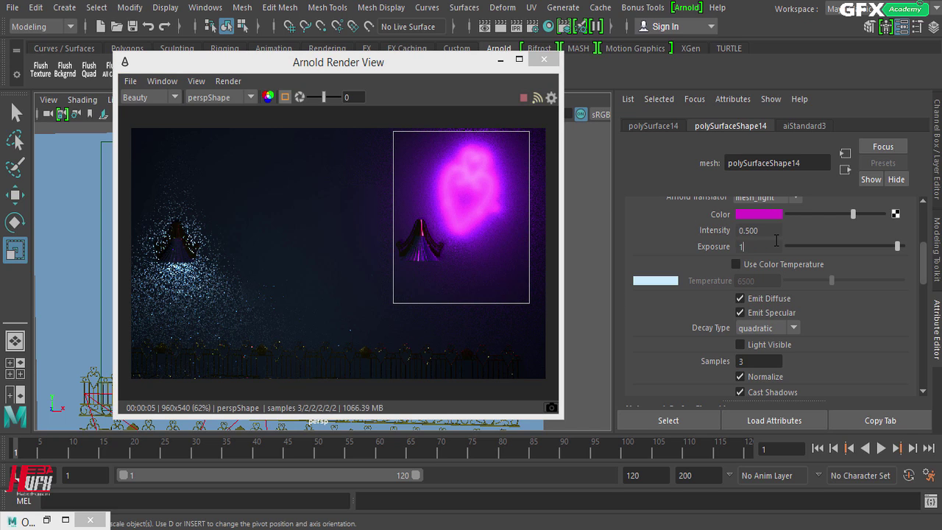
{"action": "key", "text": "Return"}
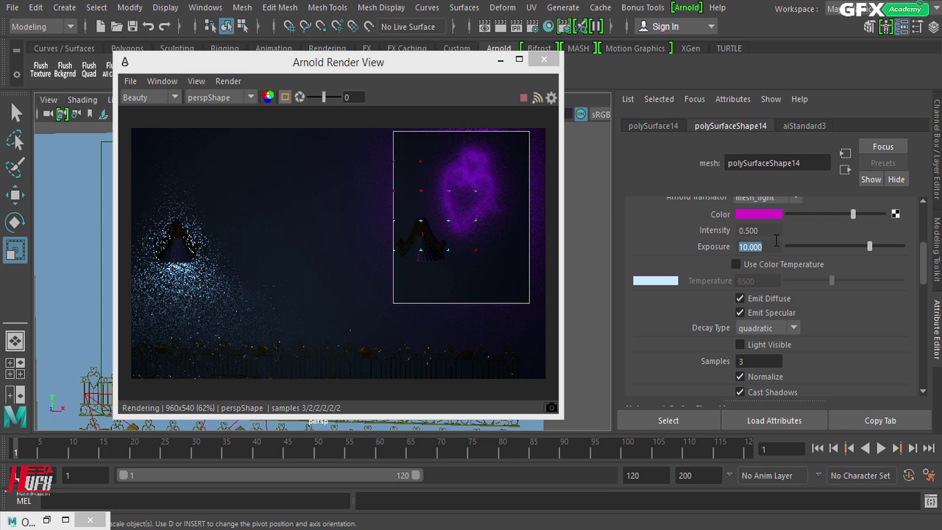
{"action": "type", "text": "12"}
{"action": "key", "text": "Return"}
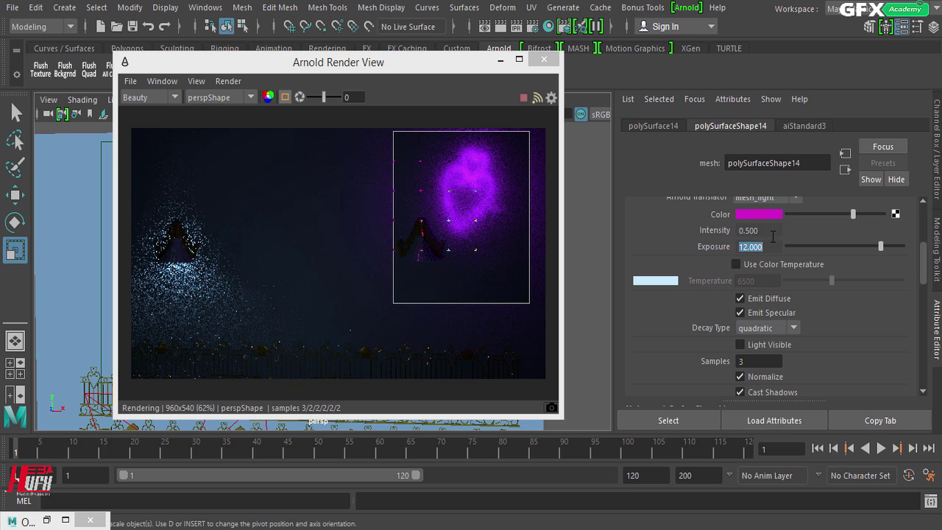
Brighten the heart light's magenta color to its maximum and raise its exposure to 13.951.
{"action": "left_click_drag", "start_coordinate": [852, 219], "coordinate": [892, 231]}
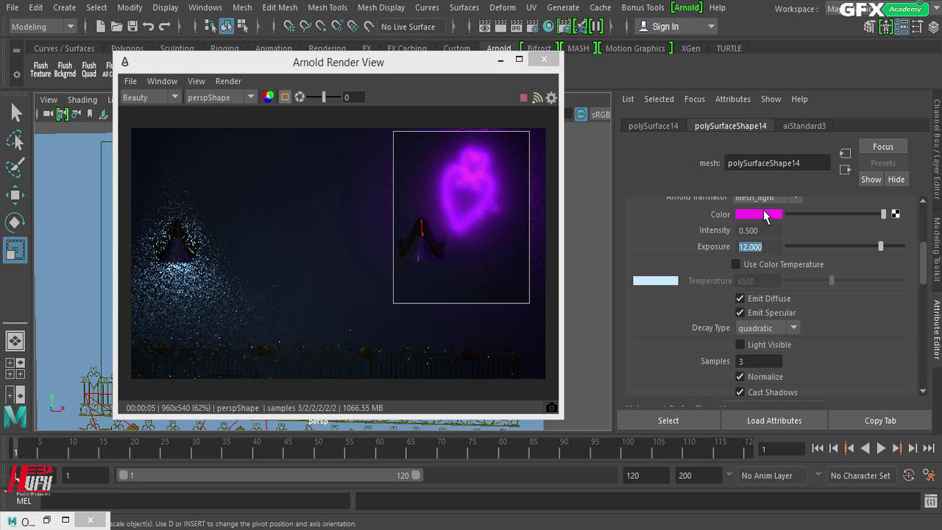
{"action": "left_click", "coordinate": [882, 214]}
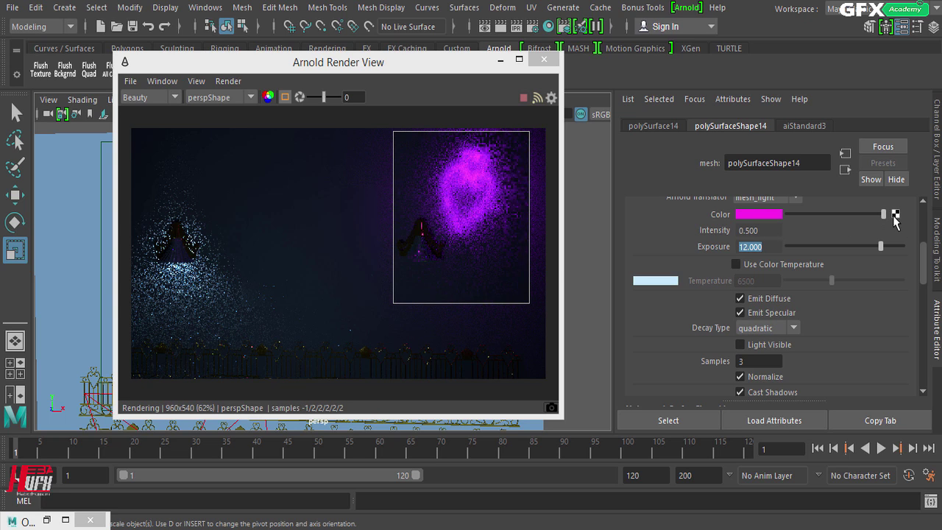
{"action": "left_click_drag", "start_coordinate": [879, 248], "coordinate": [891, 246]}
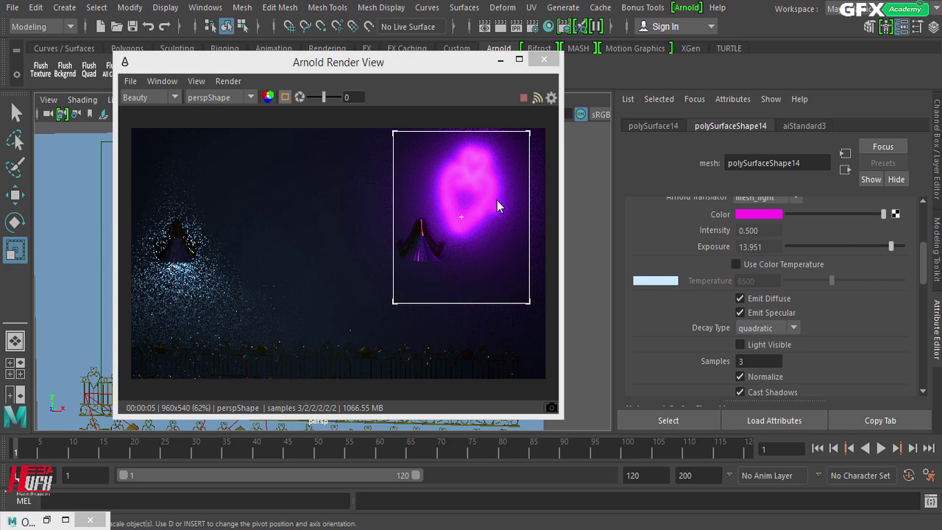
{"action": "left_click", "coordinate": [459, 62]}
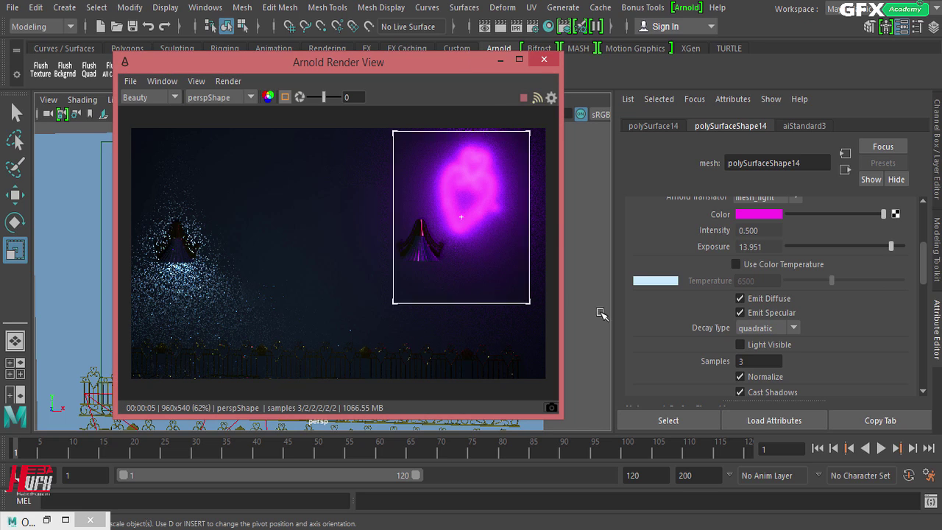
Set the samples of the heart-shaped mesh light to 2.
{"action": "left_click", "coordinate": [742, 361]}
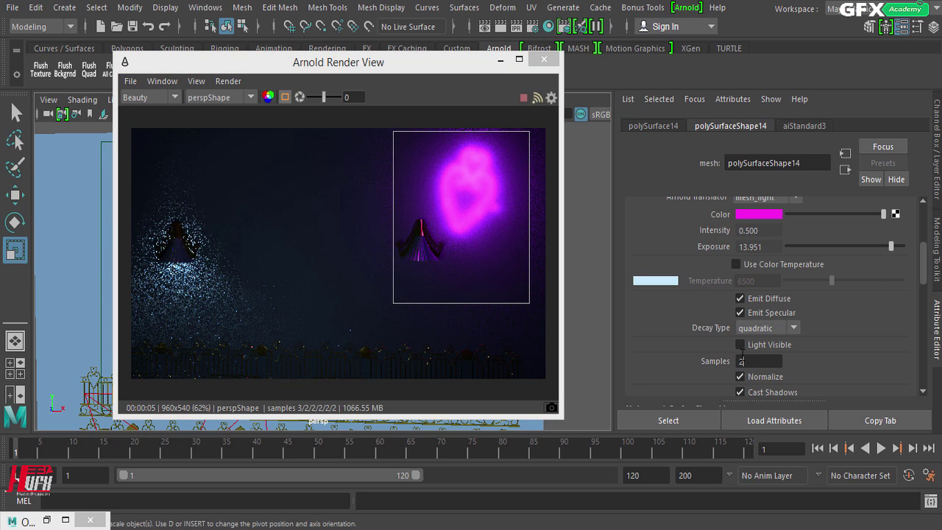
{"action": "key", "text": "Return"}
{"action": "left_click", "coordinate": [463, 68]}
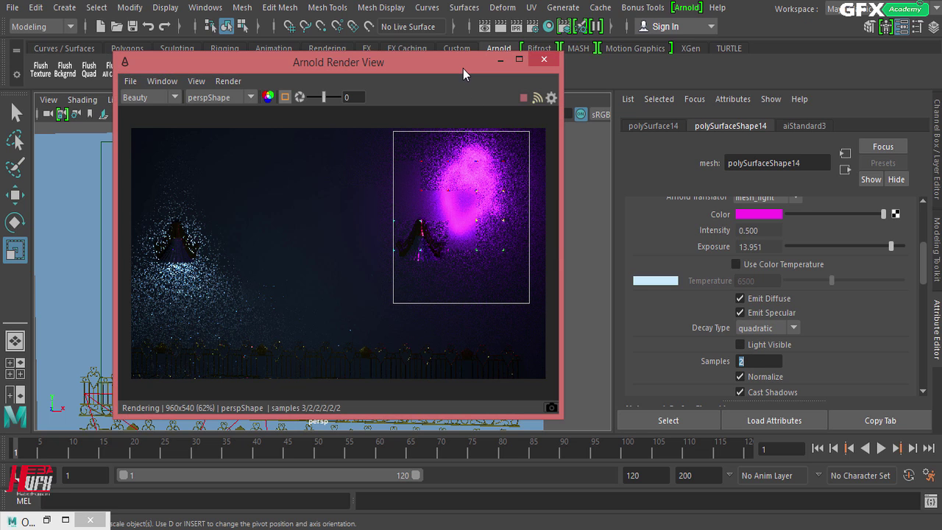
{"action": "mouse_move", "coordinate": [463, 69]}
{"action": "left_mouse_down"}
{"action": "mouse_move", "coordinate": [637, 63]}
{"action": "mouse_move", "coordinate": [475, 82]}
{"action": "mouse_move", "coordinate": [477, 64]}
{"action": "left_mouse_up"}
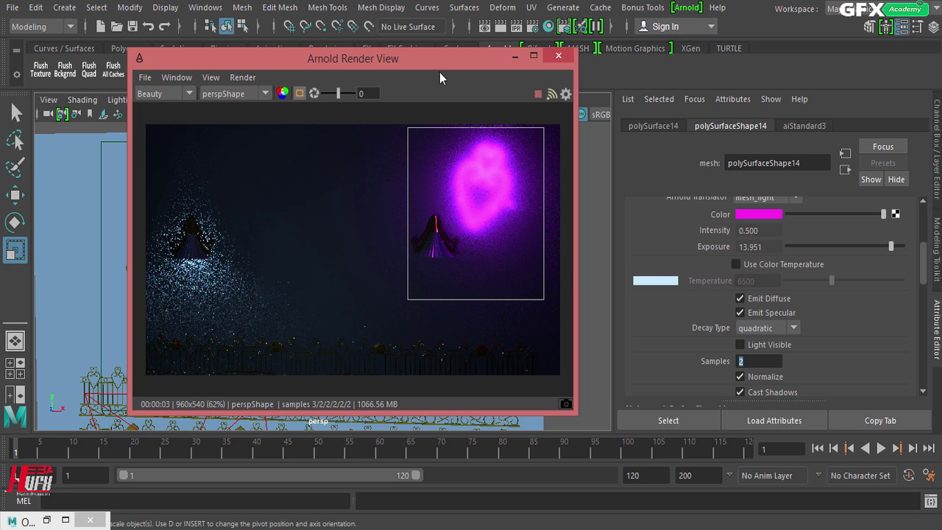
Reframe the perspective view to show both lamps, the heart light and more railing, and turn off the render region for a full-frame render.
{"action": "left_click_drag", "start_coordinate": [441, 67], "coordinate": [827, 85]}
{"action": "scroll", "coordinate": [391, 279], "scroll_direction": "down", "scroll_amount": 3}
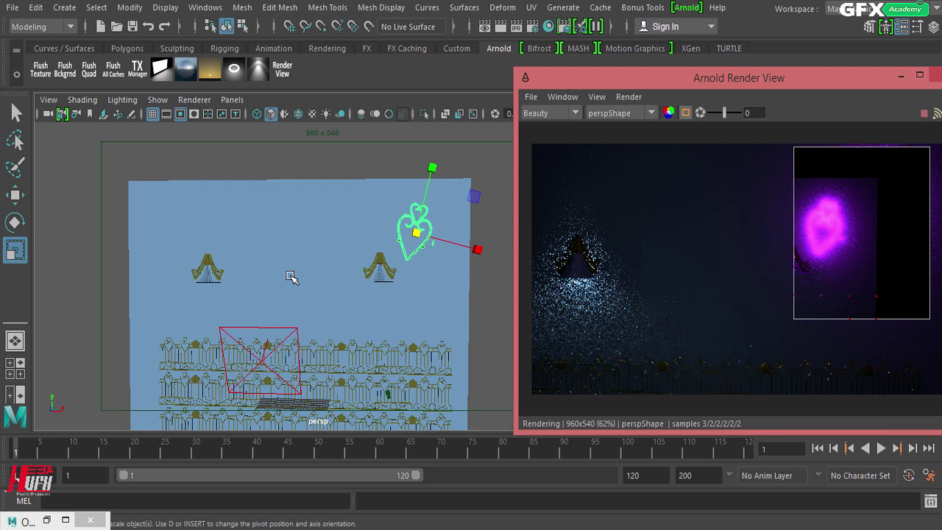
{"action": "left_click_drag", "start_coordinate": [292, 276], "coordinate": [284, 277], "text": "alt"}
{"action": "left_click", "coordinate": [687, 114]}
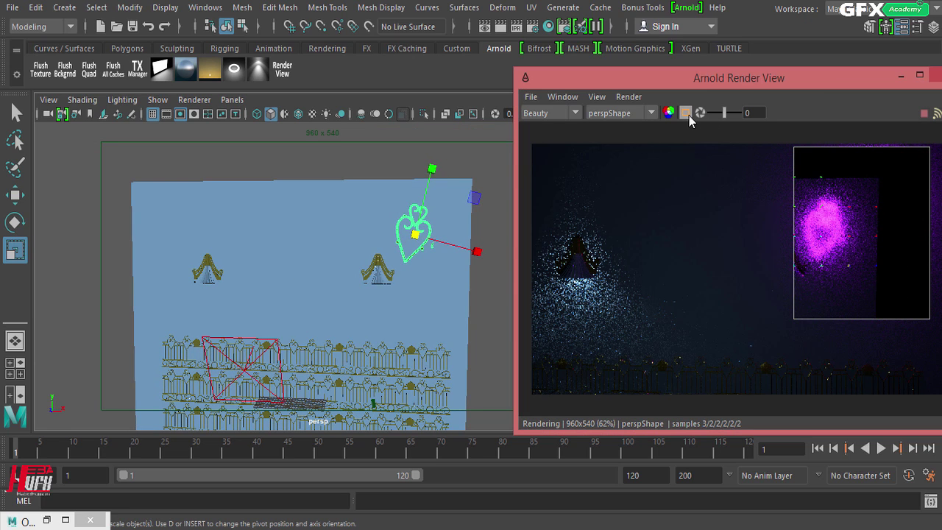
{"action": "mouse_move", "coordinate": [300, 312]}
{"action": "middle_mouse_down", "text": "alt"}
{"action": "mouse_move", "coordinate": [317, 302]}
{"action": "mouse_move", "coordinate": [309, 309]}
{"action": "middle_mouse_up", "text": "alt"}
{"action": "left_click_drag", "start_coordinate": [673, 81], "coordinate": [335, 59]}
{"action": "left_click", "coordinate": [878, 382]}
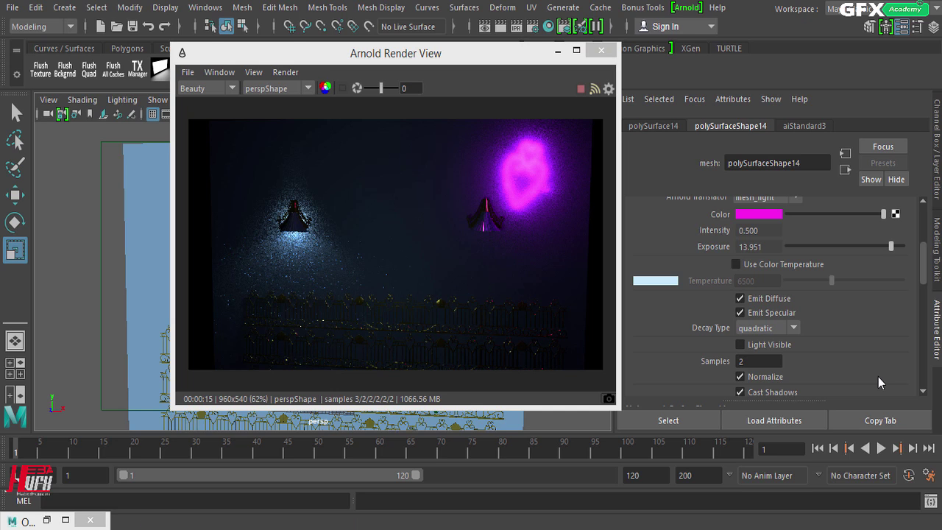
{"action": "left_click", "coordinate": [335, 57]}
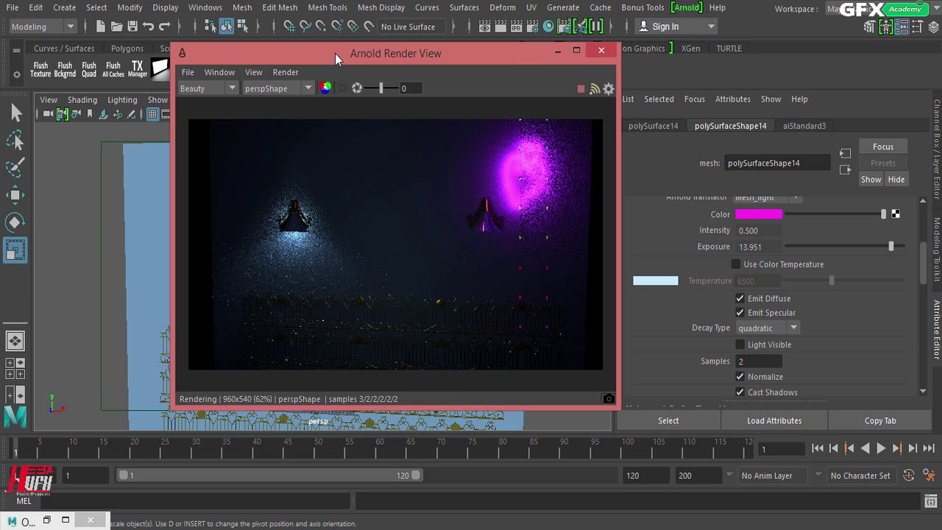